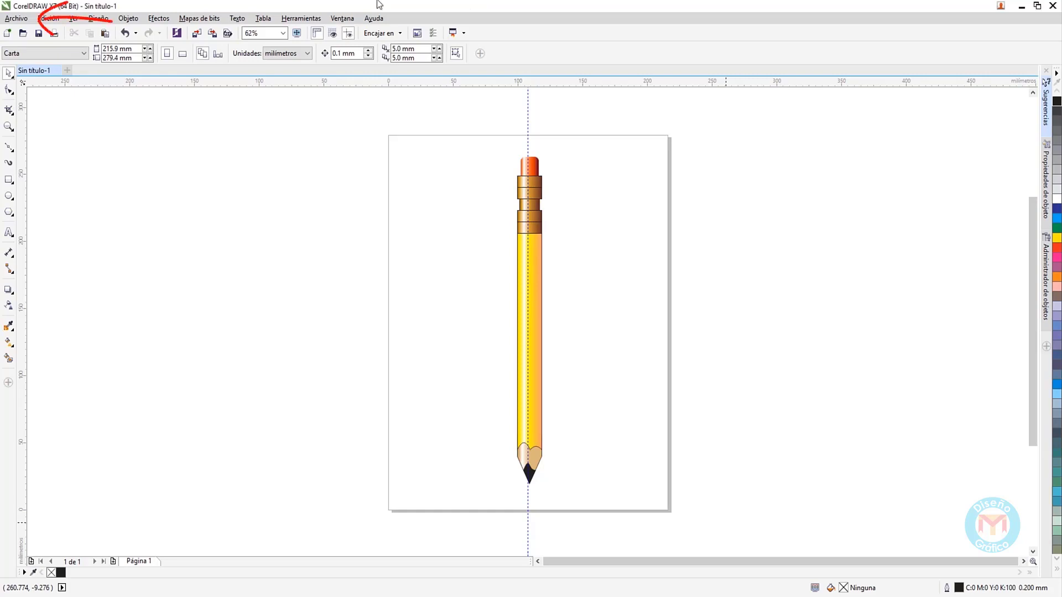
Create a new one-page Carta document in millimetres, portrait, with CMYK colour mode and 300 ppp resolution
{"action": "left_click", "coordinate": [25, 19]}
{"action": "left_click", "coordinate": [31, 31]}
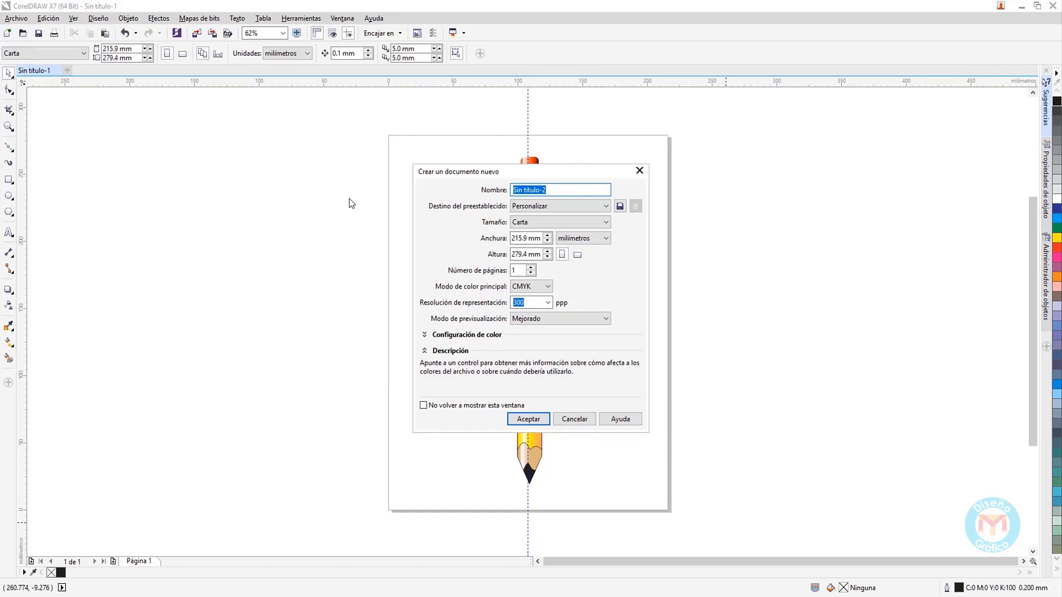
{"action": "left_click", "coordinate": [528, 418]}
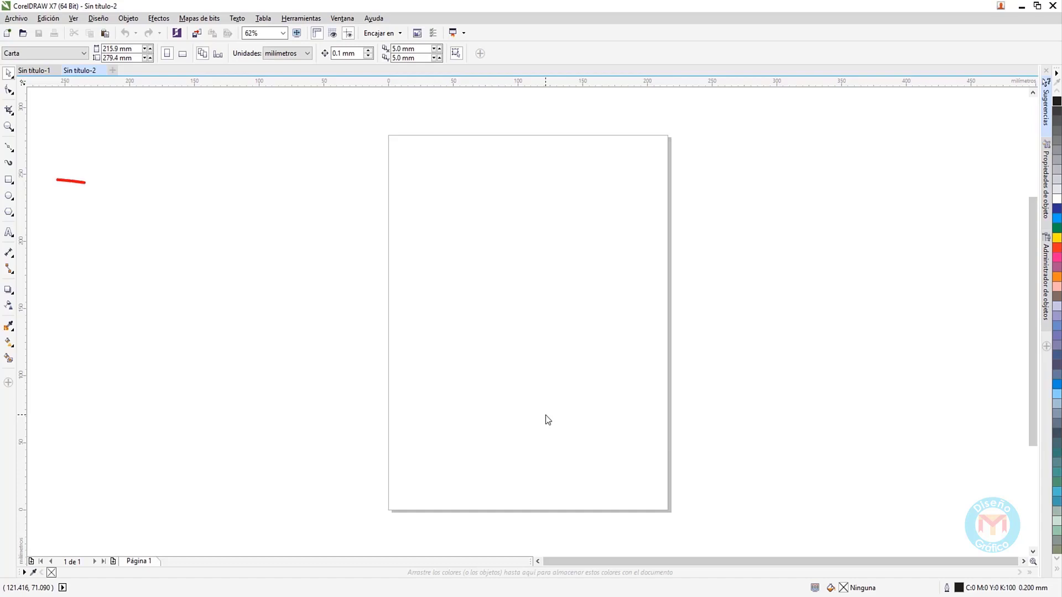
Place a vertical guideline at the page's centre using a temporary page-sized rectangle as reference, and delete that rectangle
{"action": "double_click", "coordinate": [9, 180]}
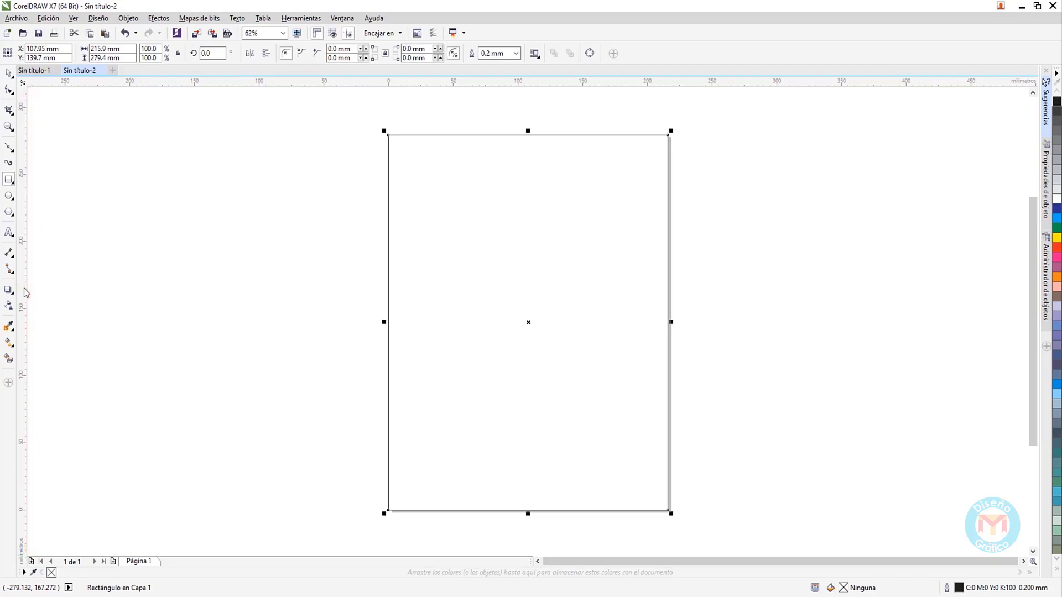
{"action": "mouse_move", "coordinate": [25, 294]}
{"action": "left_mouse_down"}
{"action": "mouse_move", "coordinate": [303, 348]}
{"action": "mouse_move", "coordinate": [529, 323]}
{"action": "left_mouse_up"}
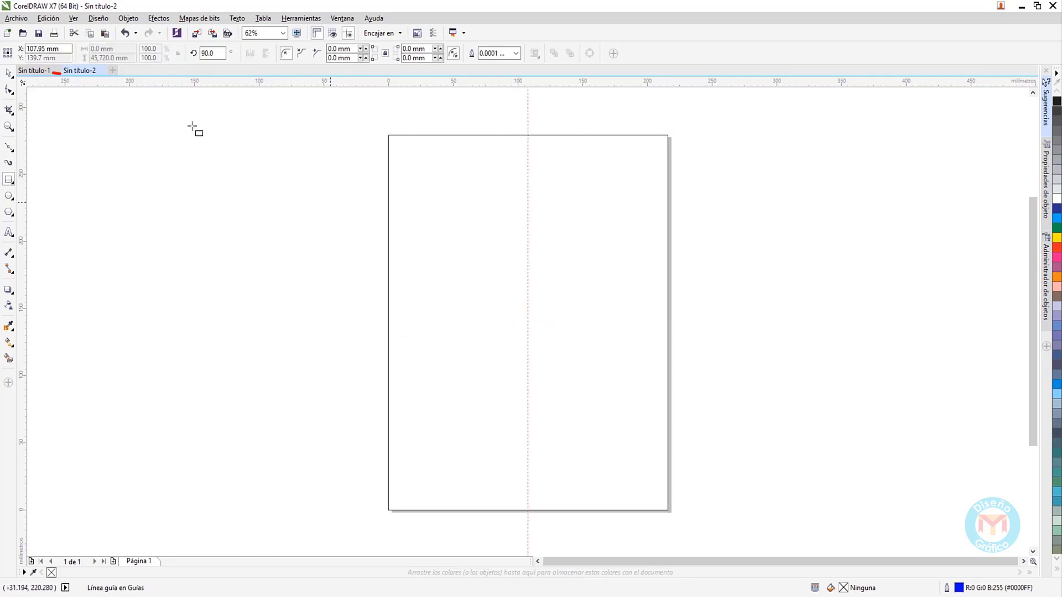
{"action": "left_click", "coordinate": [10, 73]}
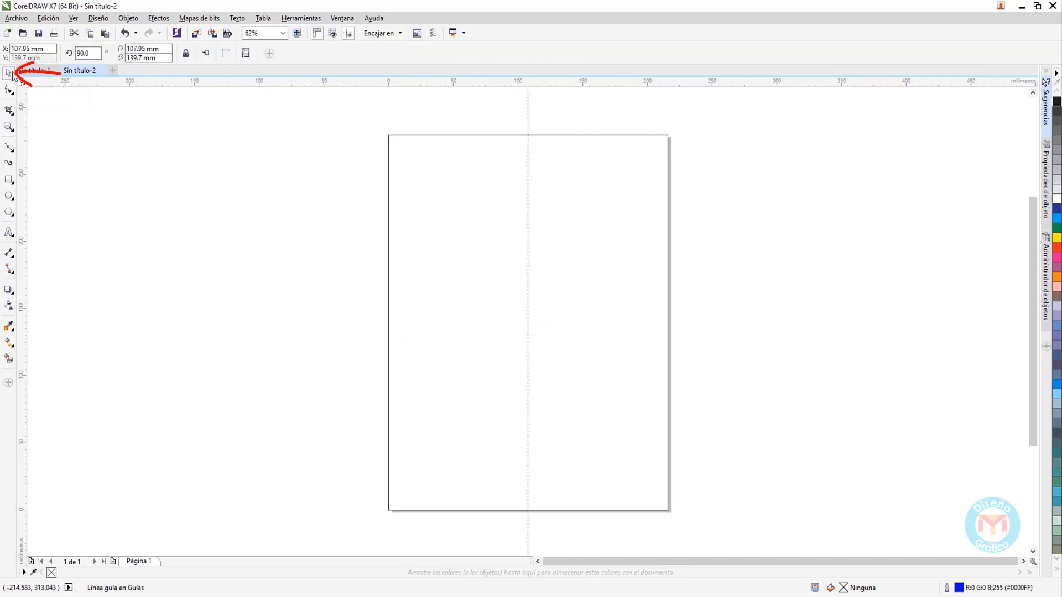
{"action": "left_click", "coordinate": [458, 292]}
{"action": "key", "text": "Delete"}
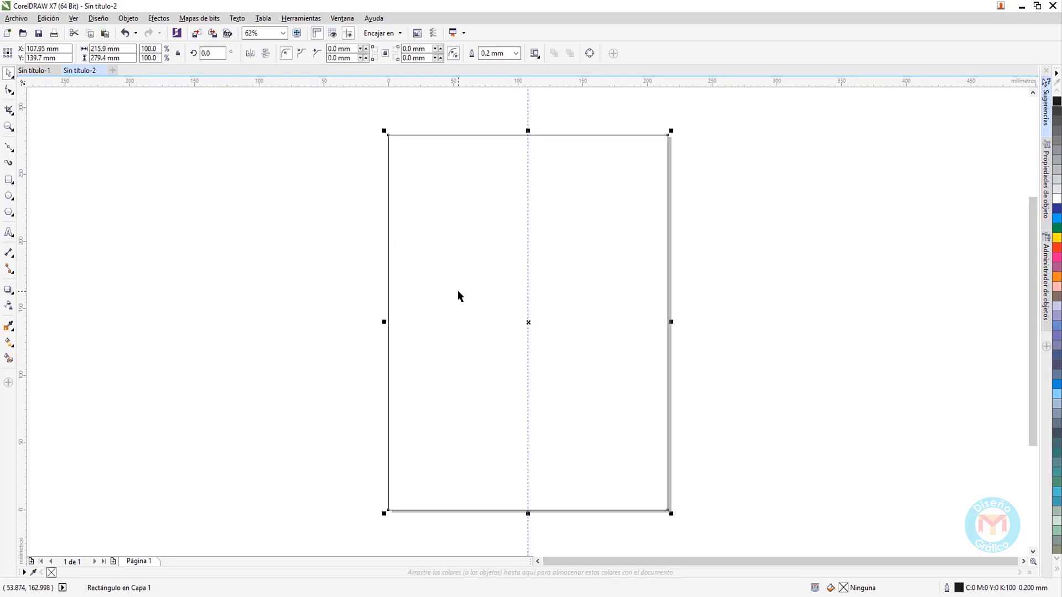
{"action": "key", "text": "Delete"}
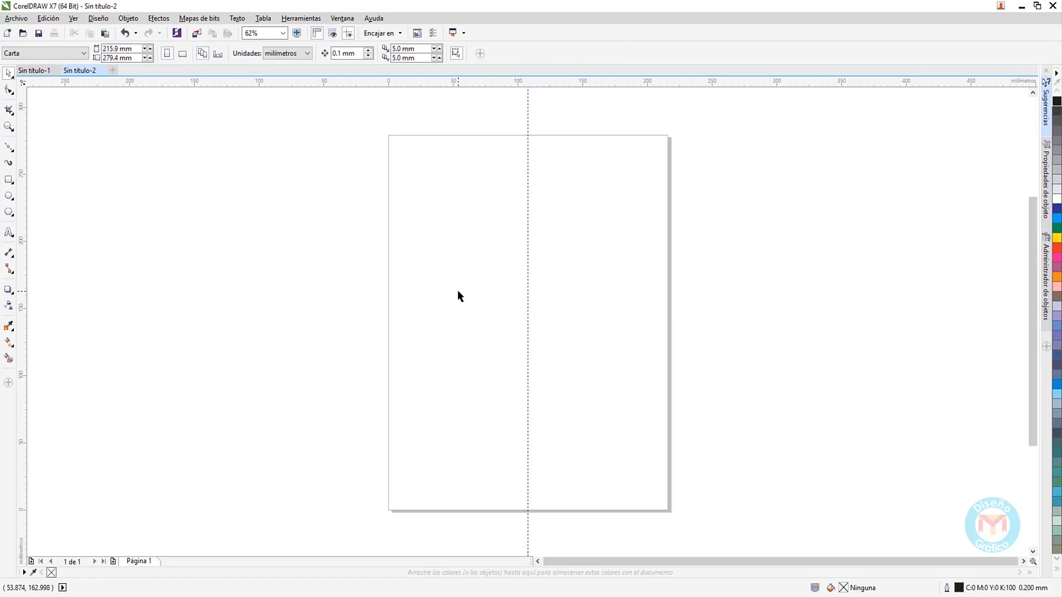
Draw a rectangle about 20 × 30 mm over the guideline near the page's upper end and round its corners to about 3.4 mm
{"action": "left_click", "coordinate": [9, 180]}
{"action": "left_click_drag", "start_coordinate": [515, 188], "coordinate": [541, 230]}
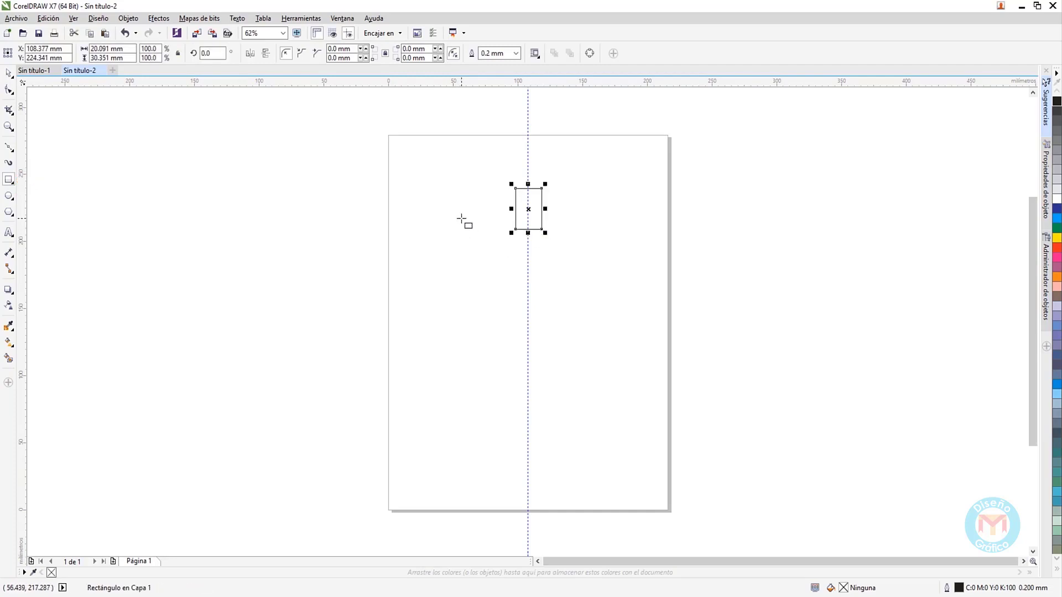
{"action": "left_click", "coordinate": [9, 90]}
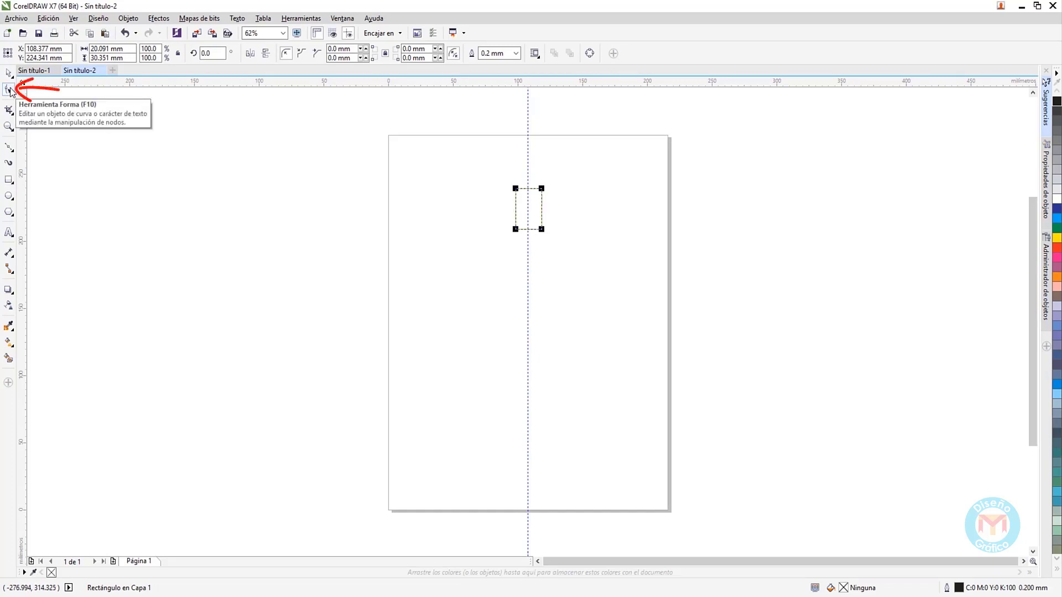
{"action": "left_click_drag", "start_coordinate": [515, 189], "coordinate": [527, 201]}
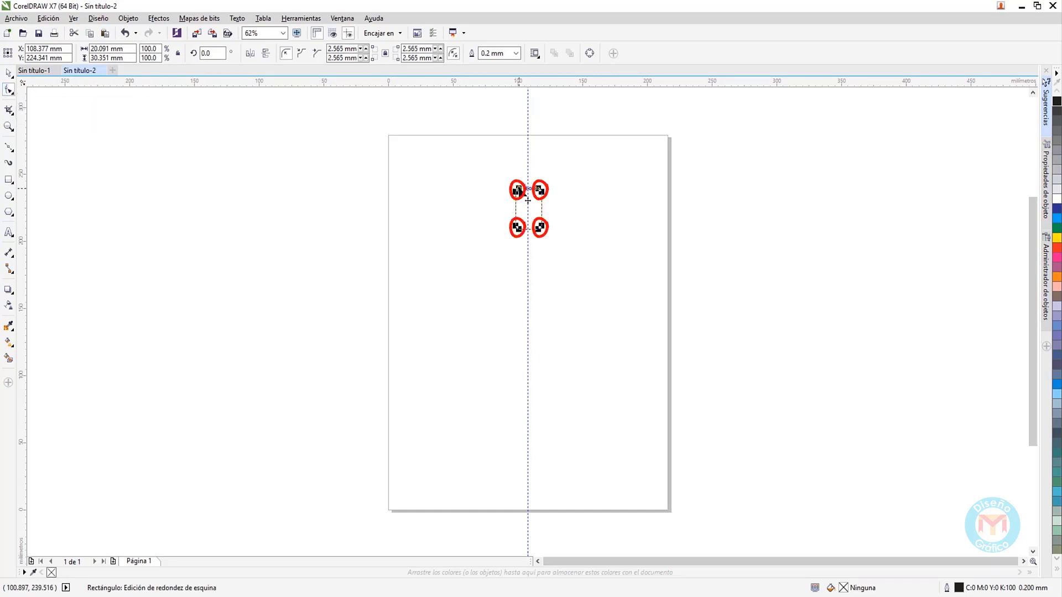
{"action": "left_click", "coordinate": [9, 72]}
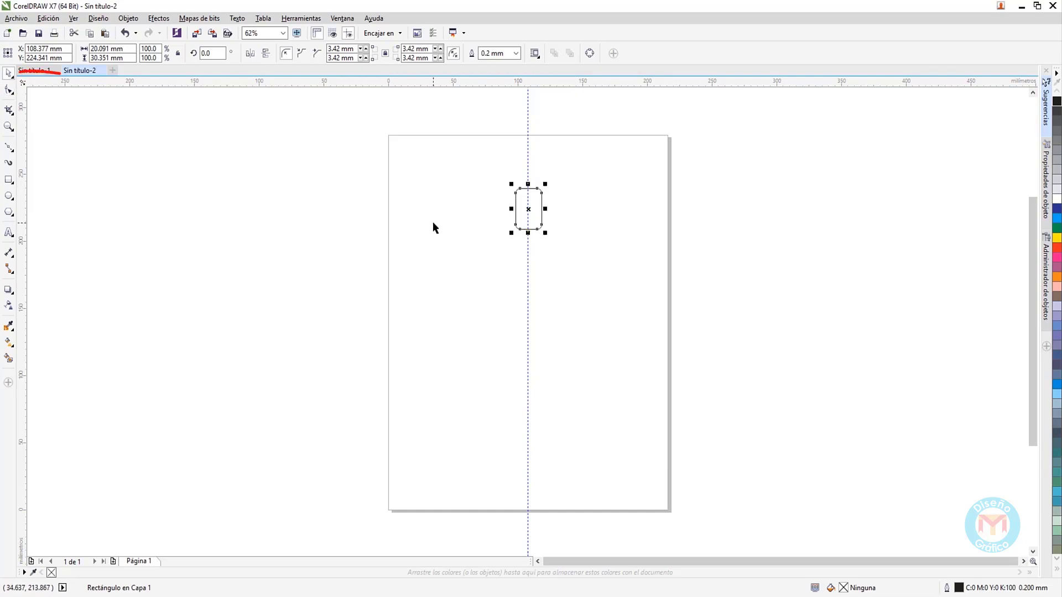
{"action": "left_click", "coordinate": [432, 223]}
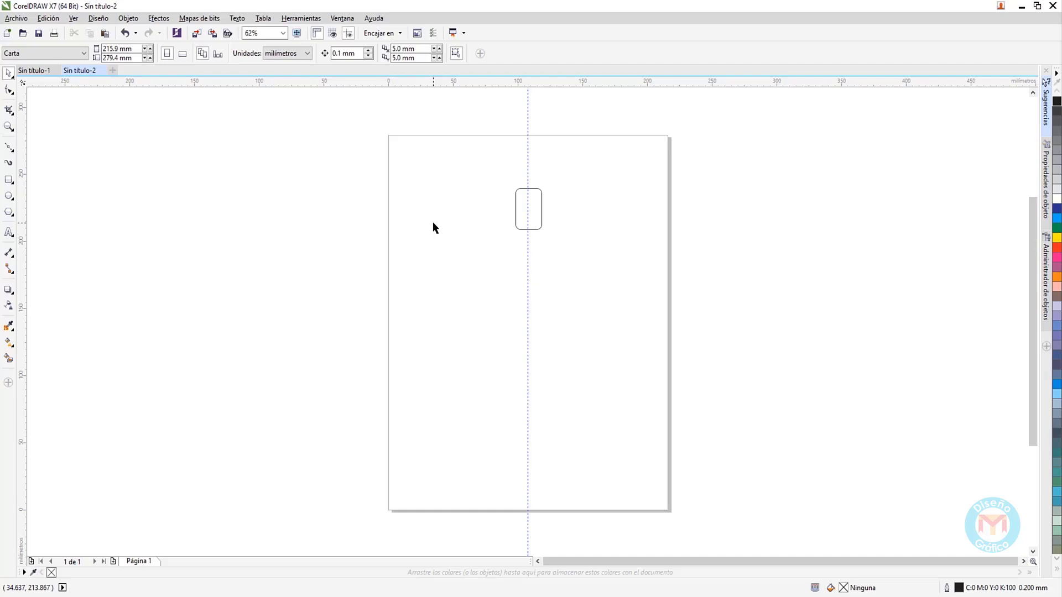
{"action": "left_click", "coordinate": [540, 211]}
{"action": "key", "text": "F11"}
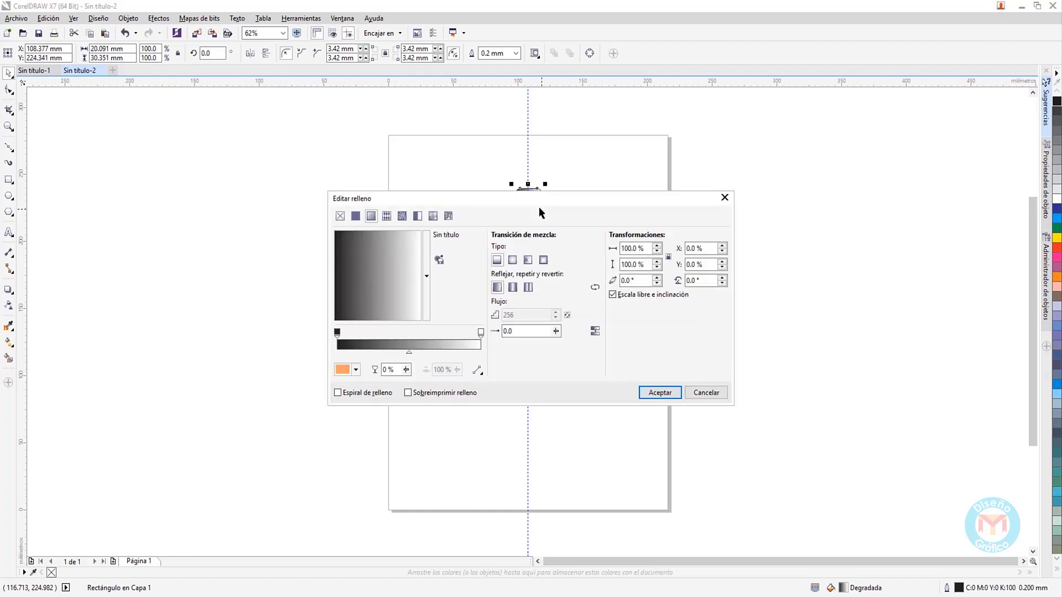
{"action": "left_click", "coordinate": [426, 276]}
{"action": "left_click", "coordinate": [450, 395]}
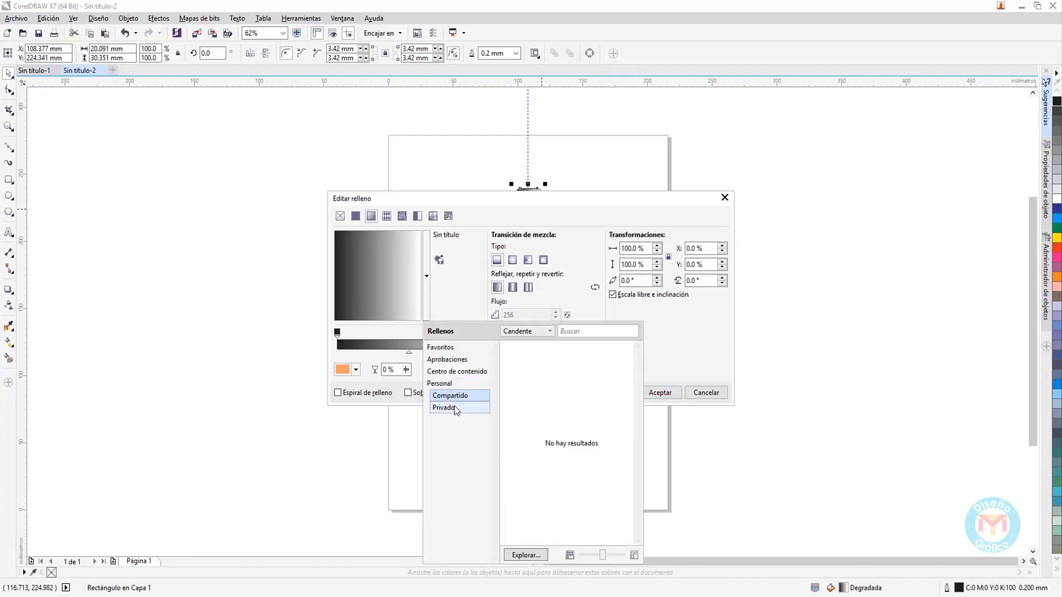
{"action": "left_click", "coordinate": [453, 407]}
{"action": "left_click", "coordinate": [456, 387]}
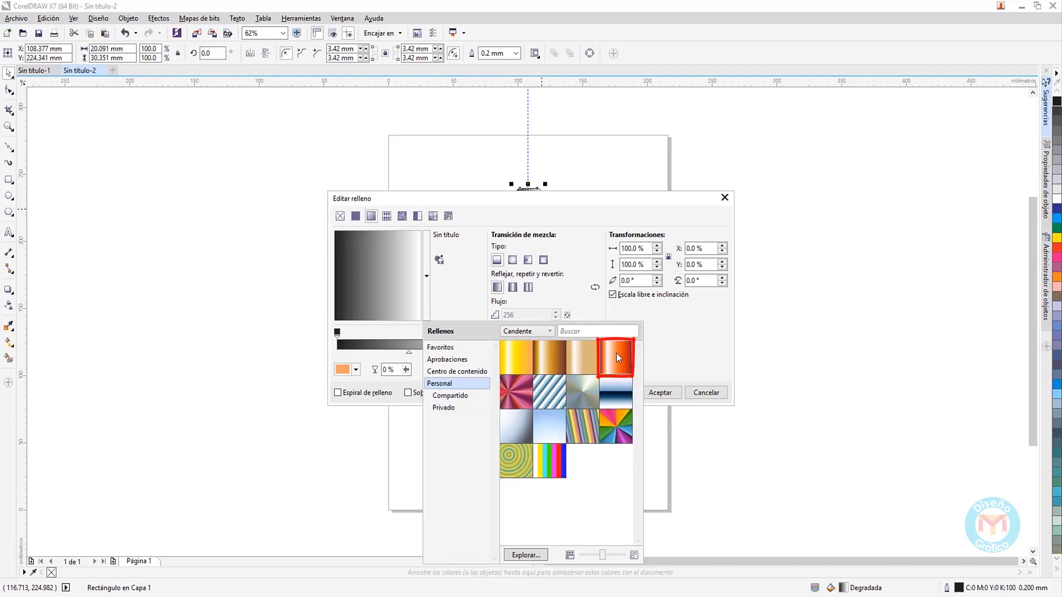
{"action": "mouse_move", "coordinate": [616, 353]}
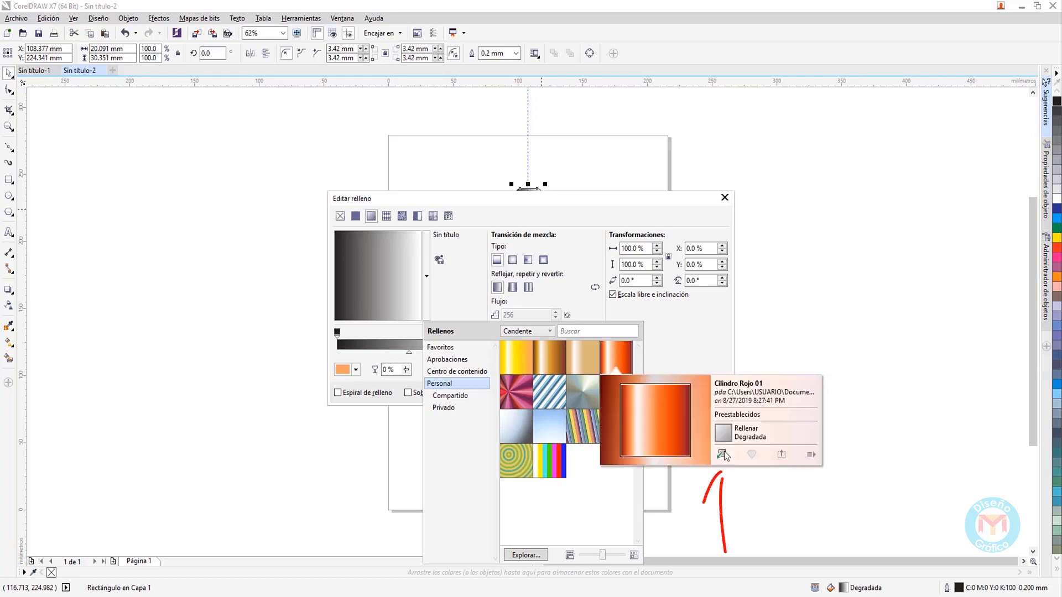
{"action": "left_click", "coordinate": [724, 451]}
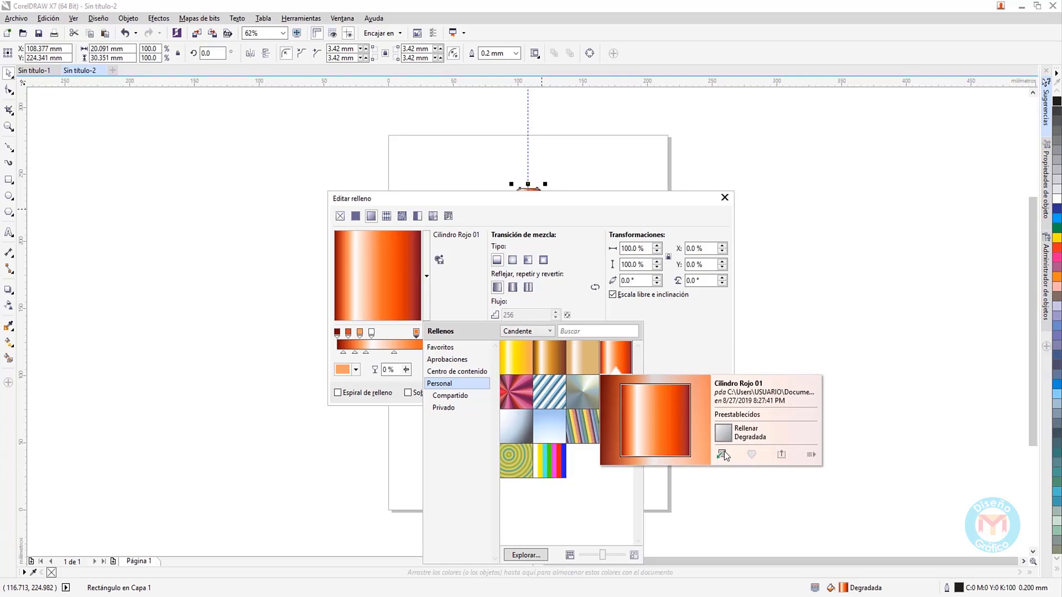
{"action": "key", "text": "Escape"}
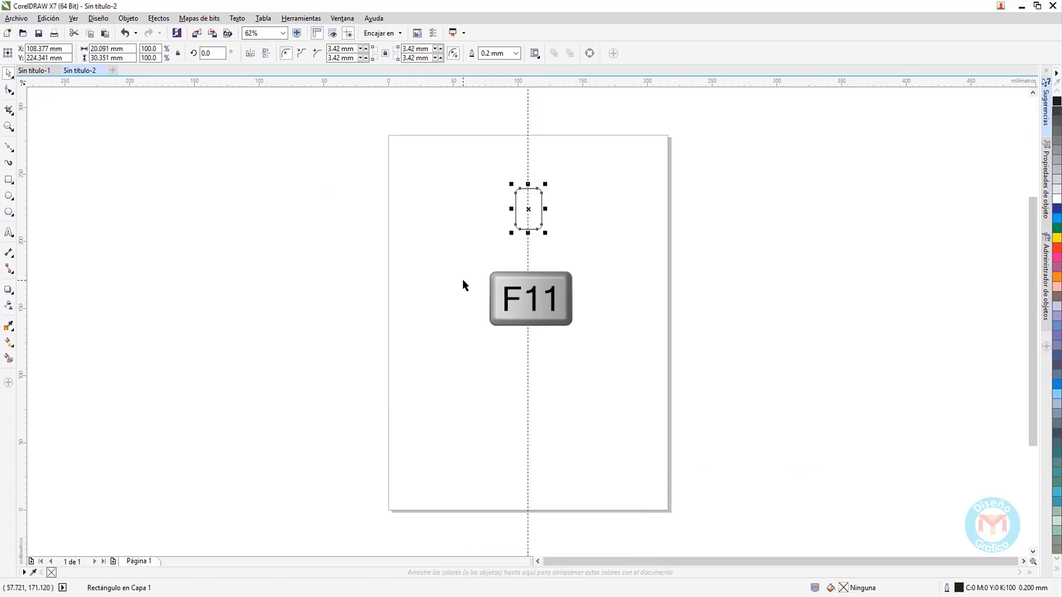
Start a gradient fill on the rounded rectangle and set its first node to RGB colour #6F0000
{"action": "key", "text": "F11"}
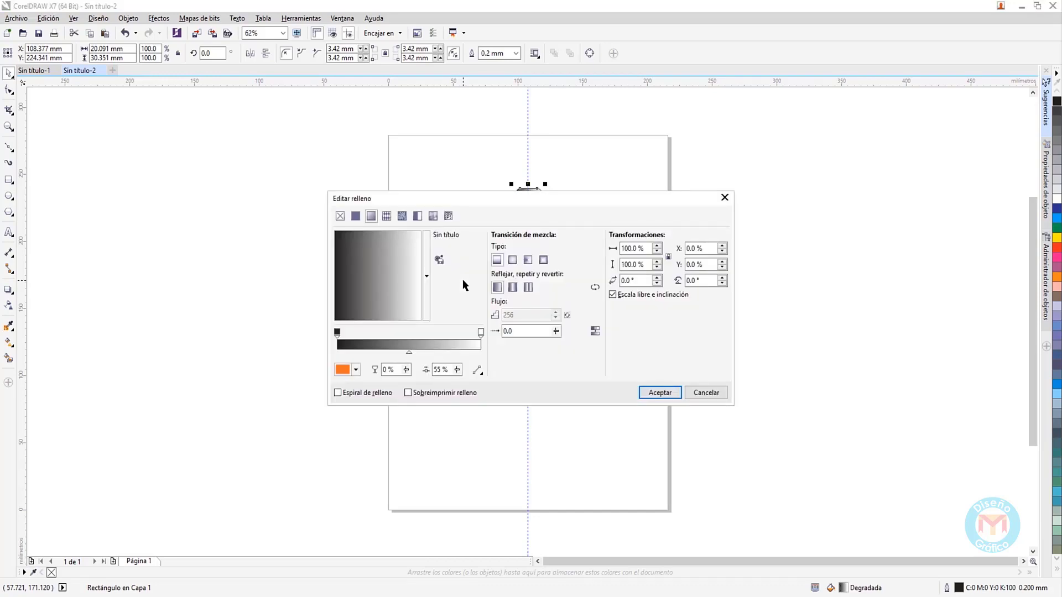
{"action": "left_click", "coordinate": [337, 332]}
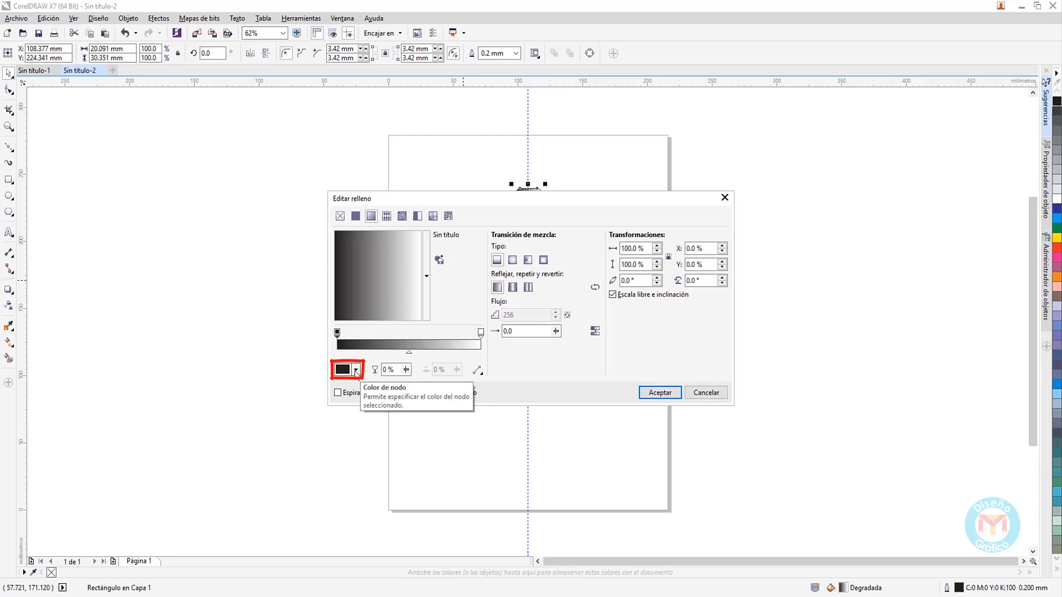
{"action": "left_click", "coordinate": [356, 370]}
{"action": "left_click", "coordinate": [440, 412]}
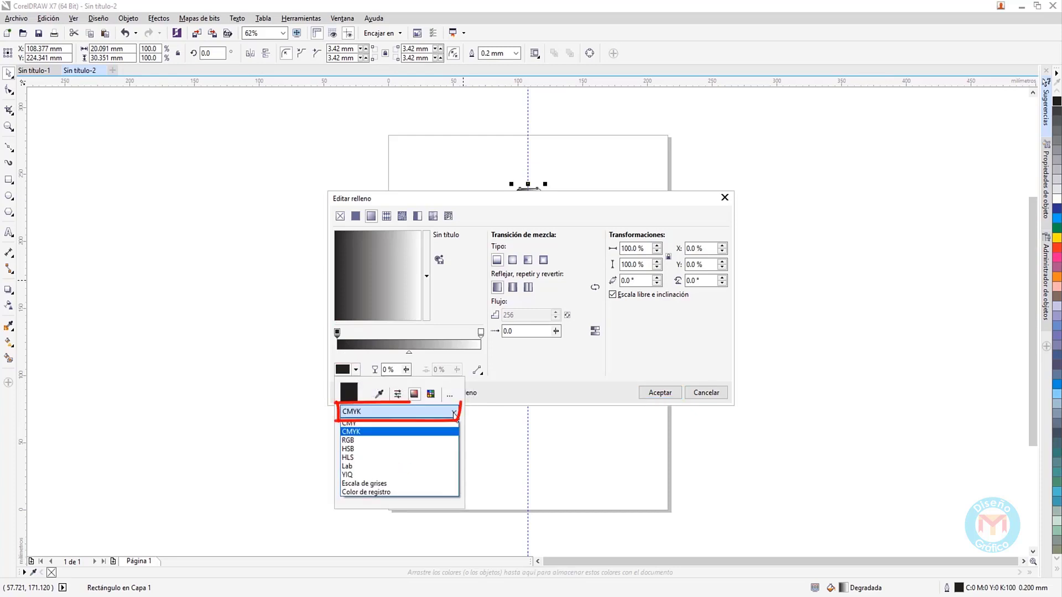
{"action": "left_click", "coordinate": [432, 440]}
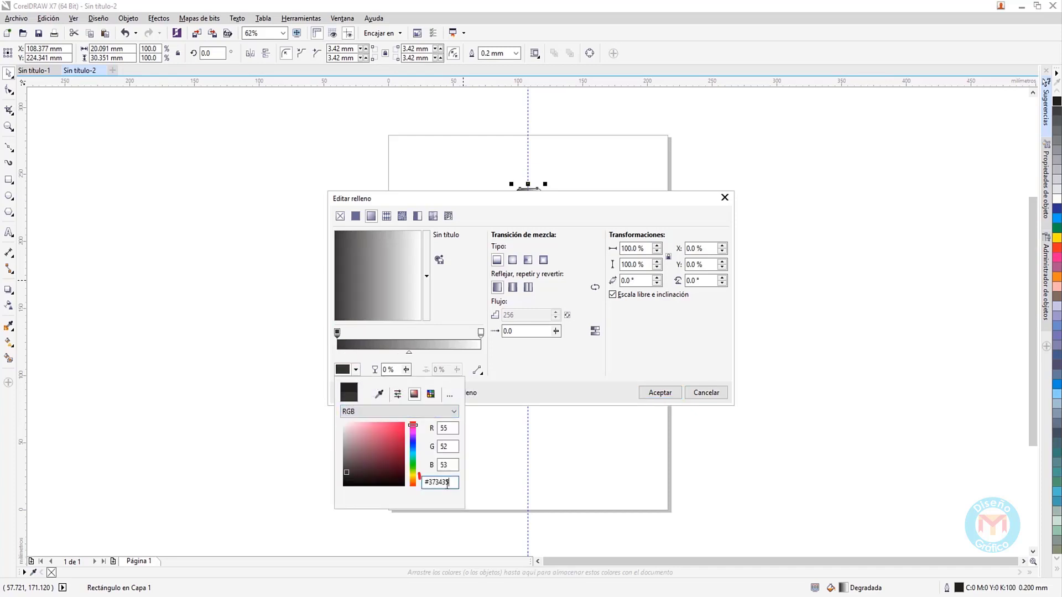
{"action": "double_click", "coordinate": [448, 482]}
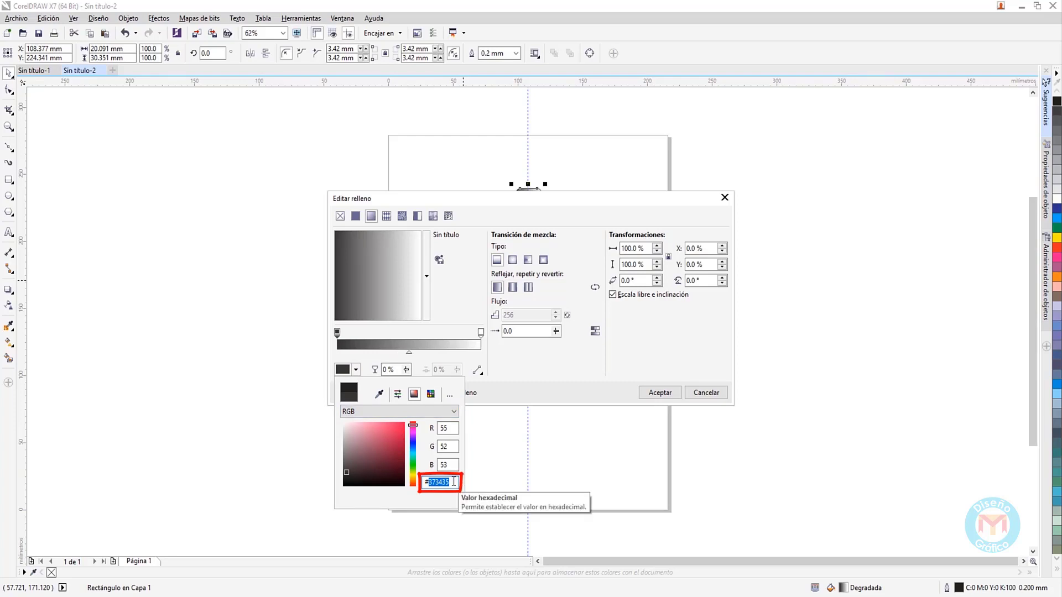
{"action": "type", "text": "6F0000"}
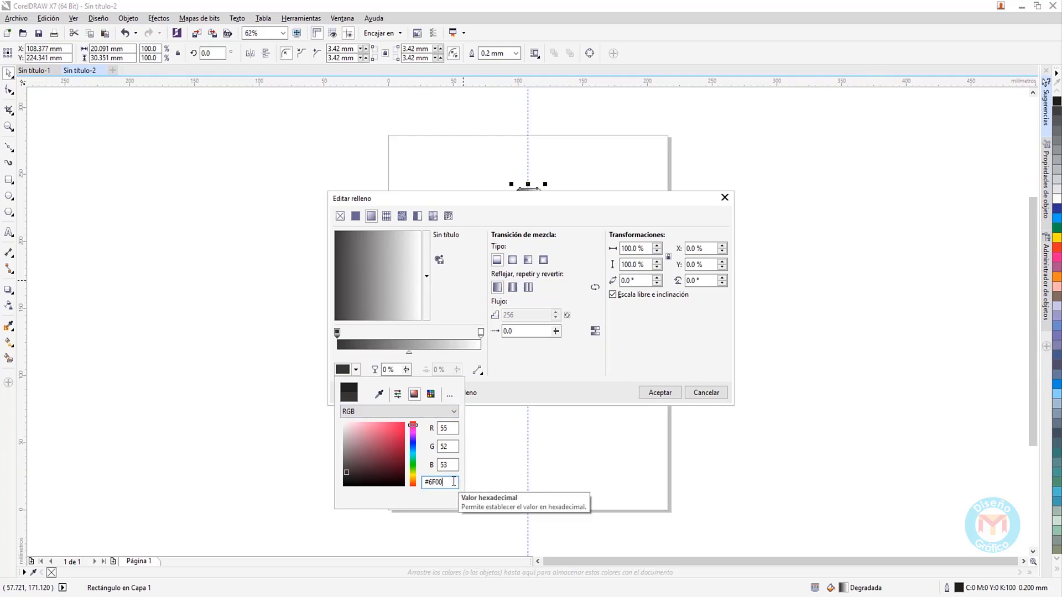
{"action": "left_click", "coordinate": [379, 396]}
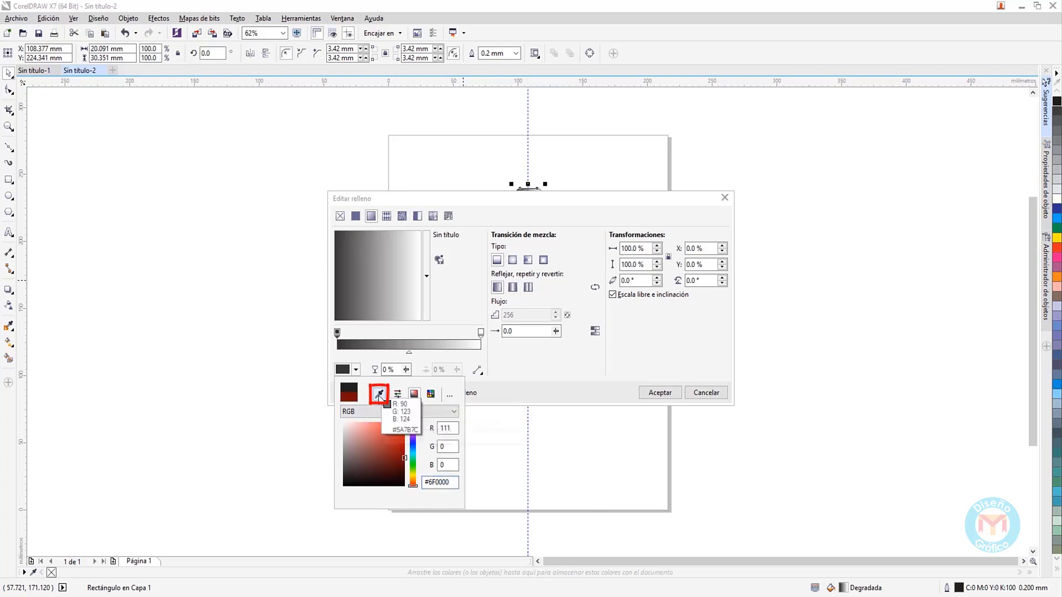
{"action": "left_click", "coordinate": [354, 396]}
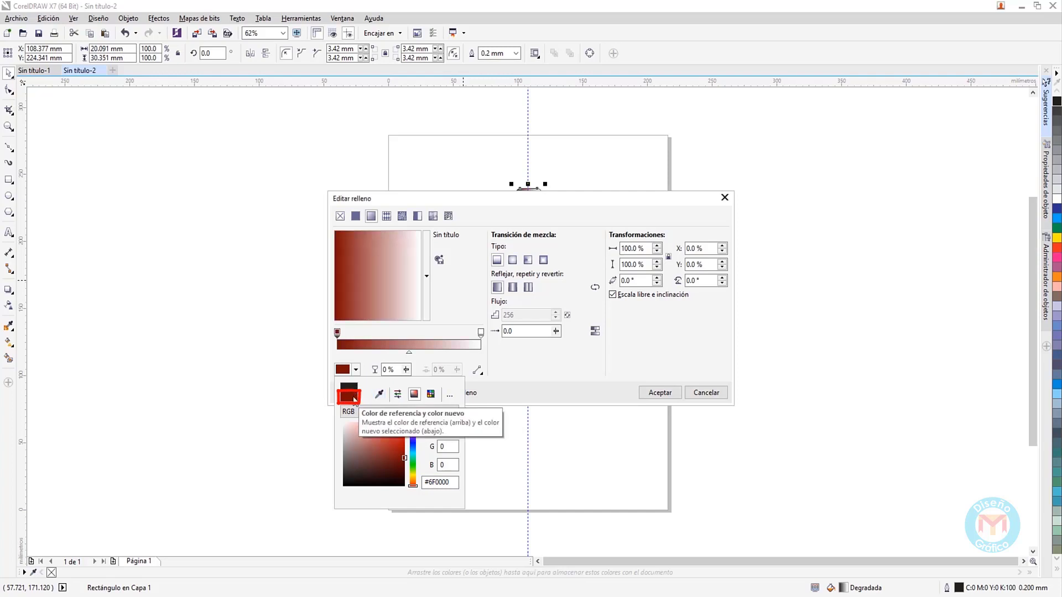
{"action": "left_click", "coordinate": [338, 332]}
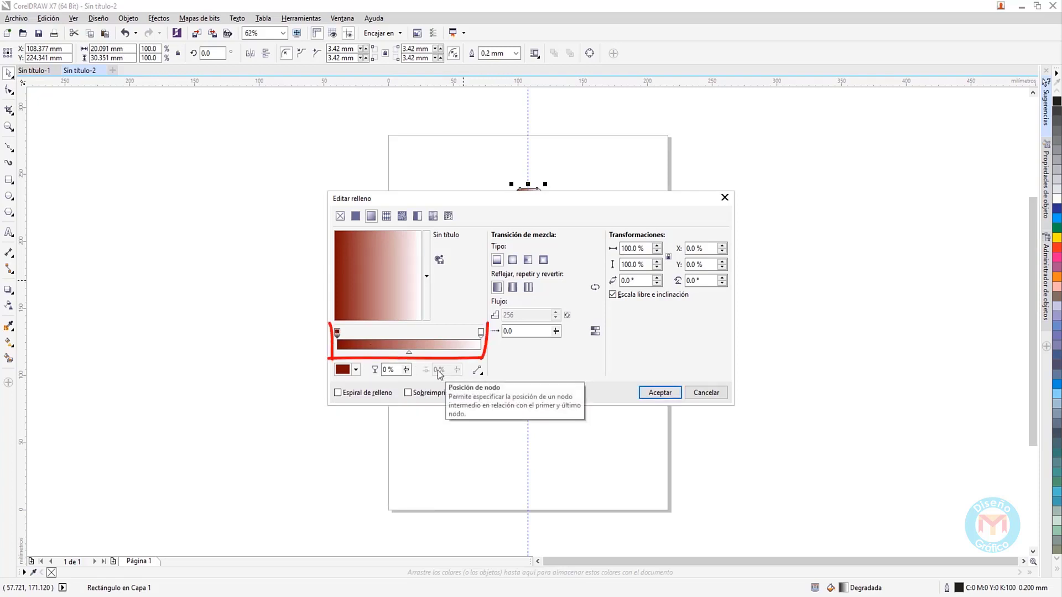
Add a second gradient node at 8 % and set its colour to #C83E22
{"action": "double_click", "coordinate": [357, 335]}
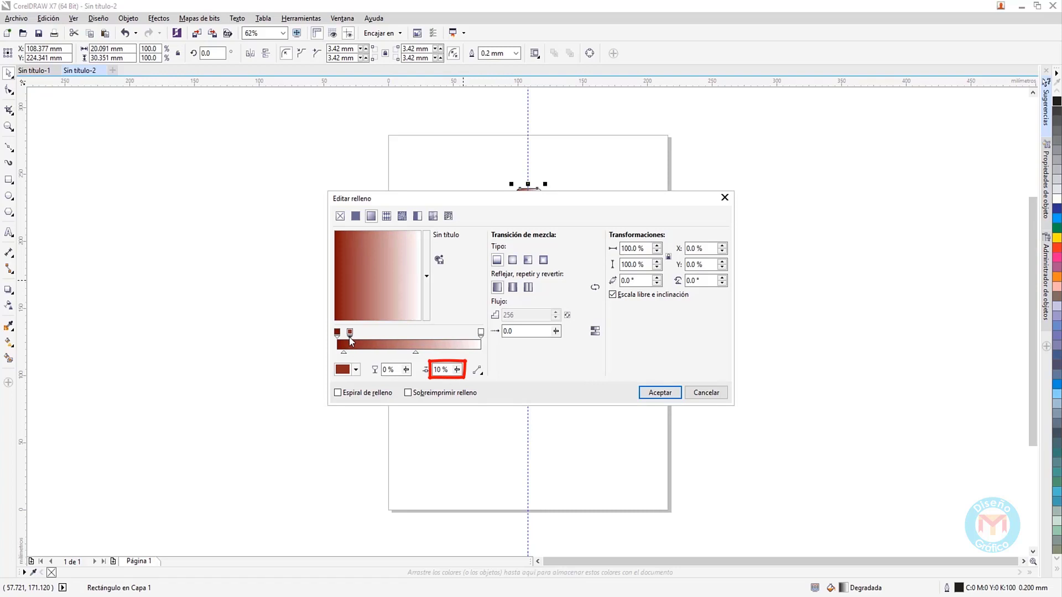
{"action": "left_click_drag", "start_coordinate": [350, 336], "coordinate": [346, 336]}
{"action": "left_click", "coordinate": [356, 370]}
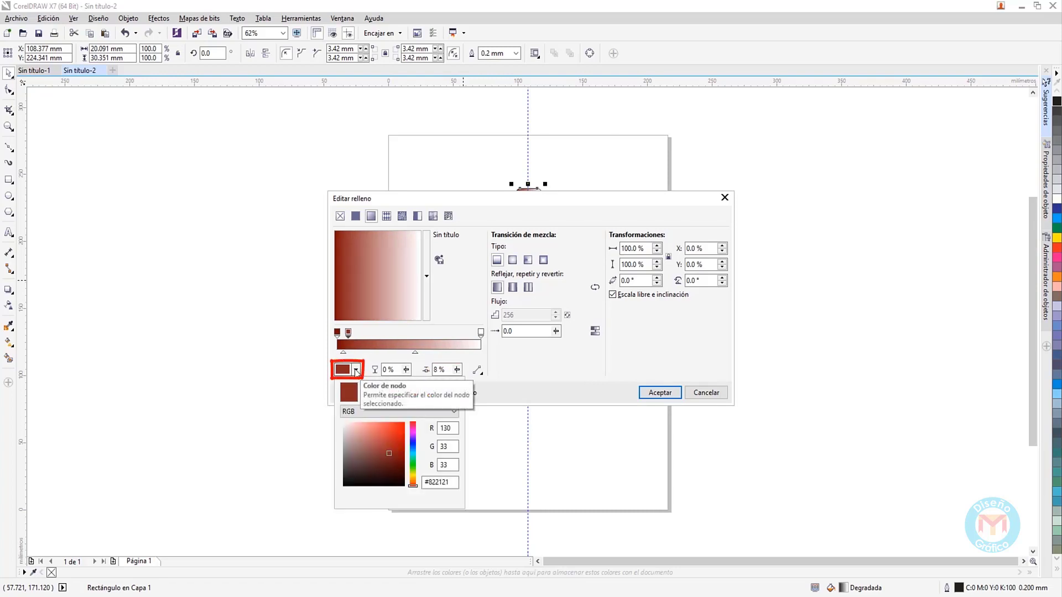
{"action": "double_click", "coordinate": [439, 481]}
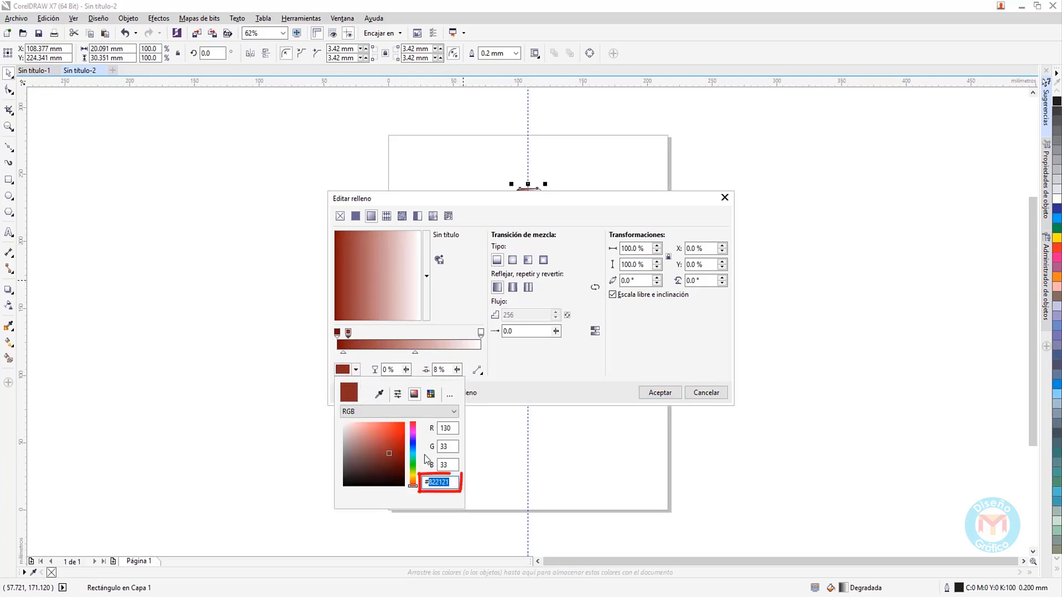
{"action": "type", "text": "C83E"}
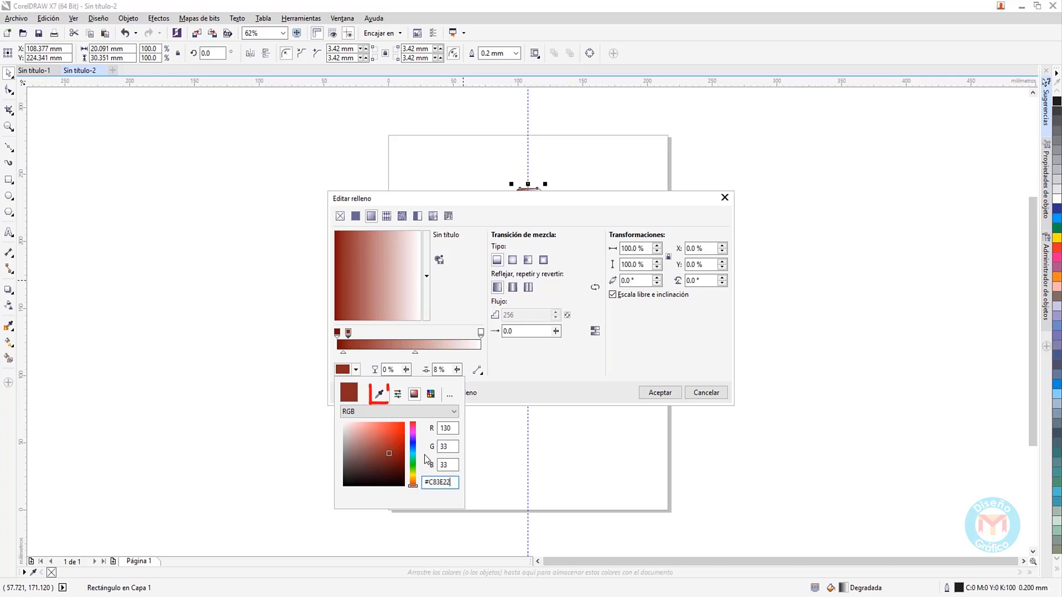
{"action": "left_click", "coordinate": [378, 394]}
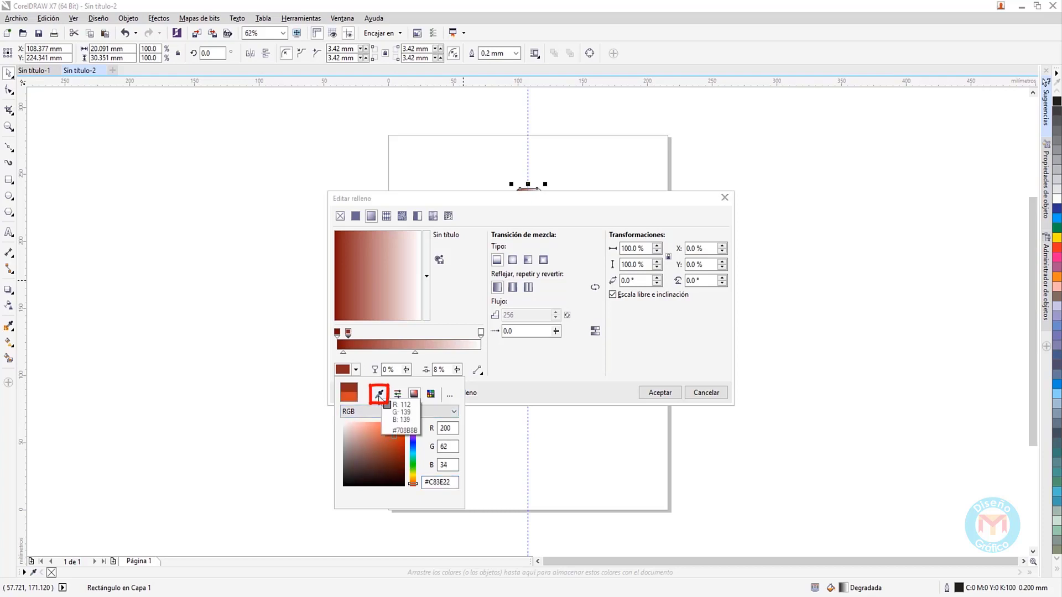
{"action": "left_click", "coordinate": [351, 398]}
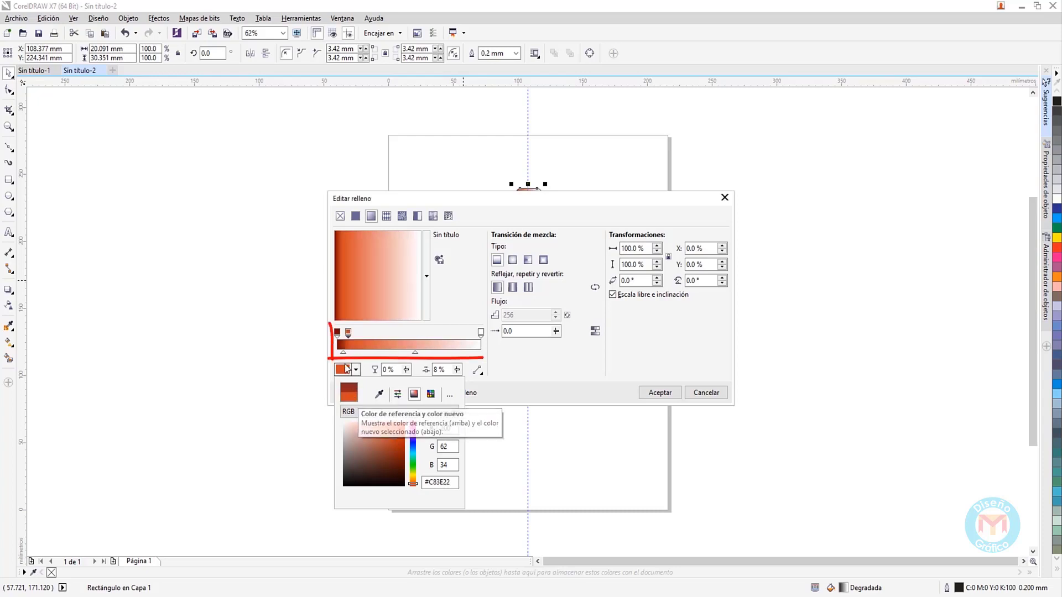
Add a third gradient node at 16 % and set its colour to #FF9760
{"action": "left_click", "coordinate": [360, 337]}
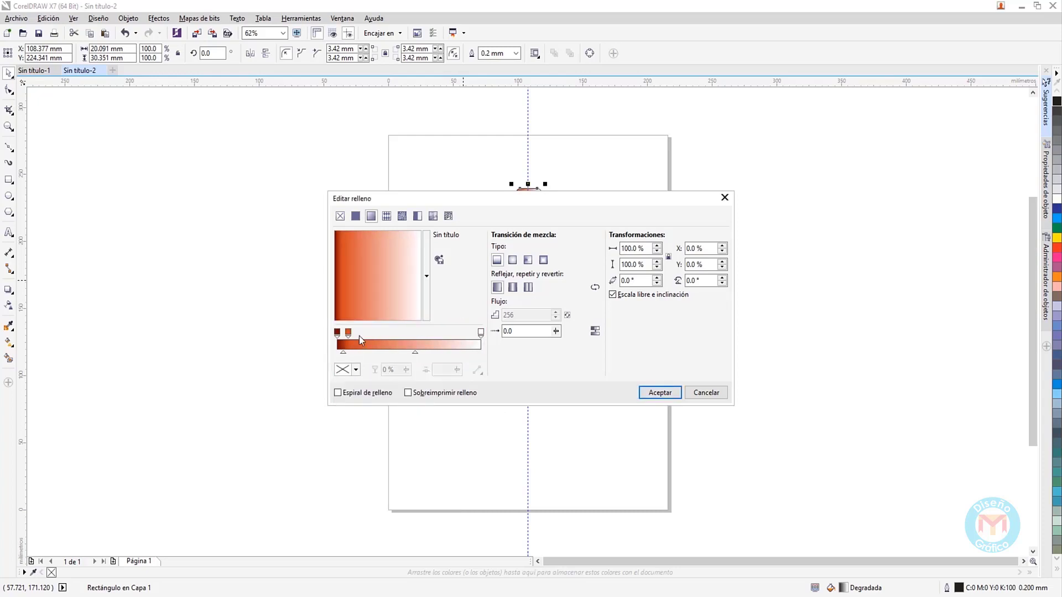
{"action": "double_click", "coordinate": [360, 337]}
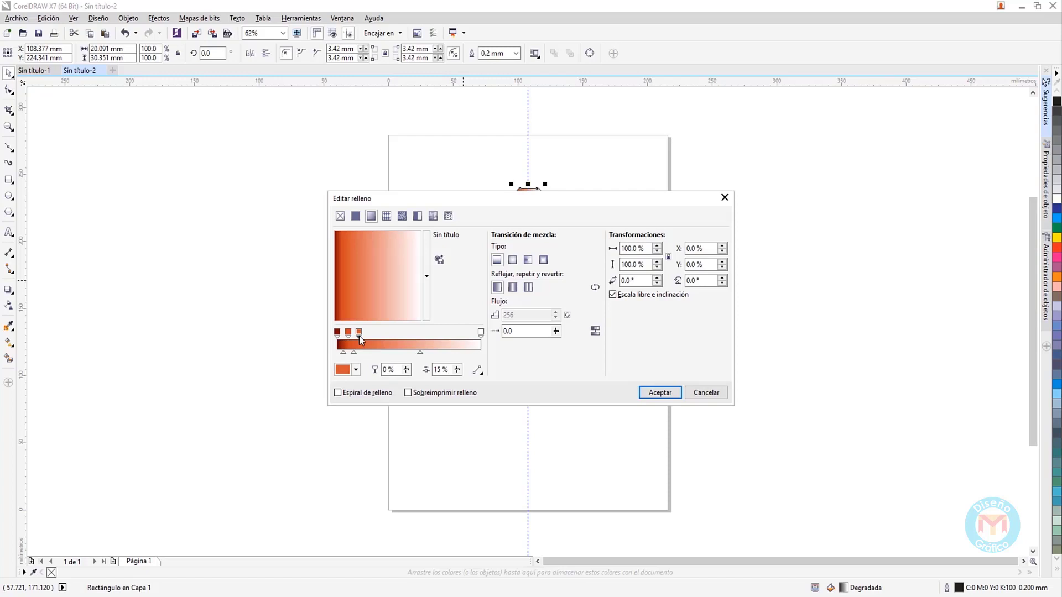
{"action": "left_click_drag", "start_coordinate": [359, 337], "coordinate": [360, 335]}
{"action": "left_click", "coordinate": [355, 369]}
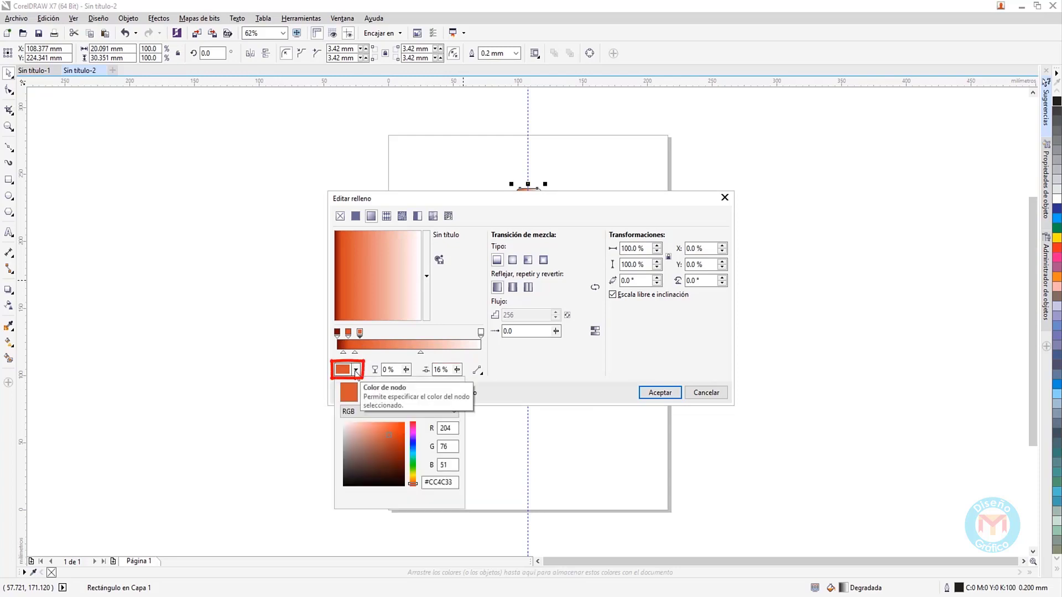
{"action": "double_click", "coordinate": [442, 482]}
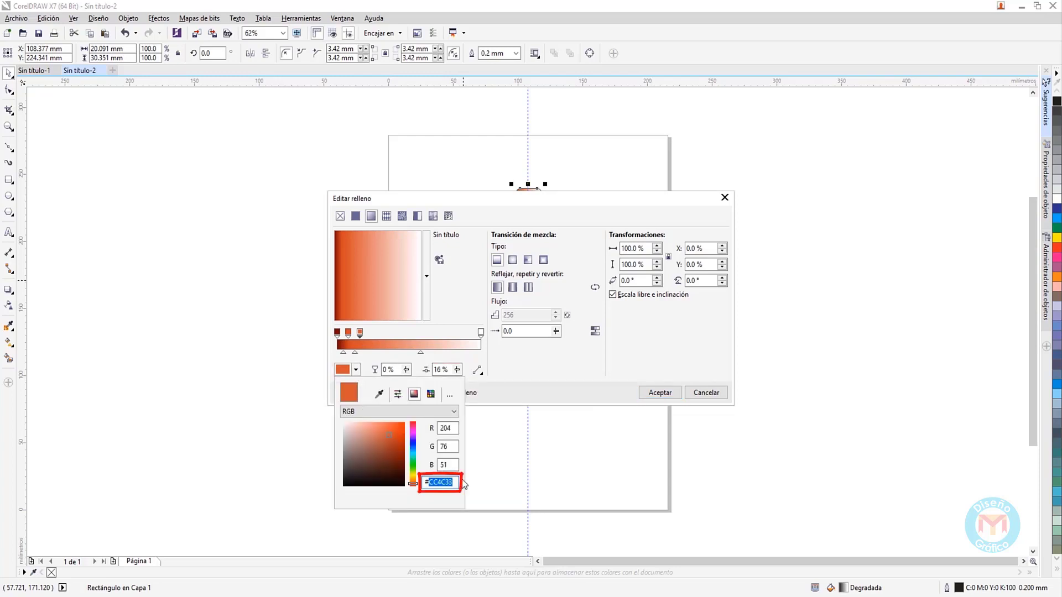
{"action": "type", "text": "FF9760"}
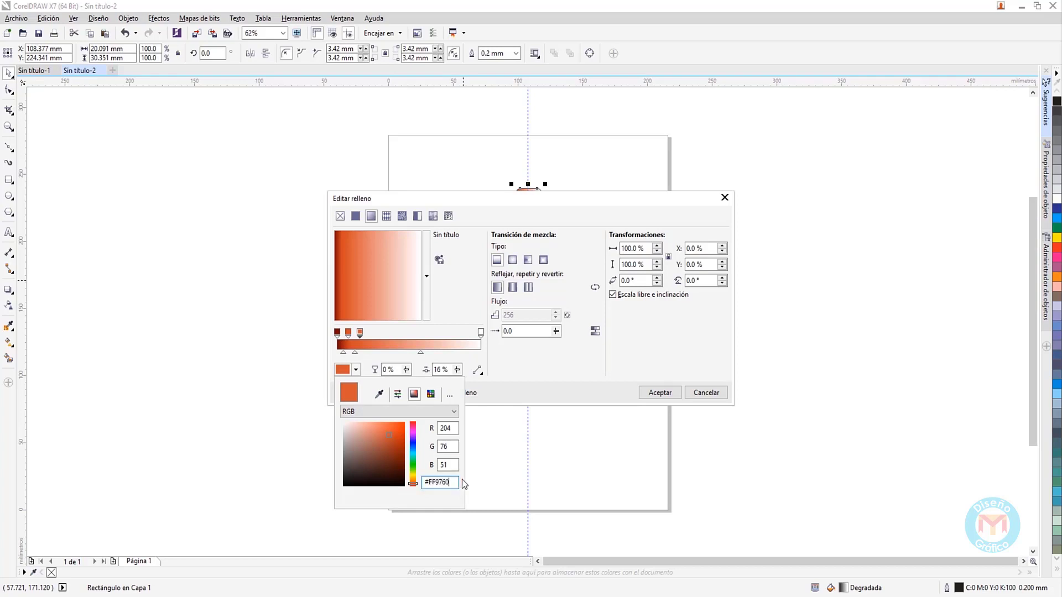
{"action": "left_click", "coordinate": [380, 395]}
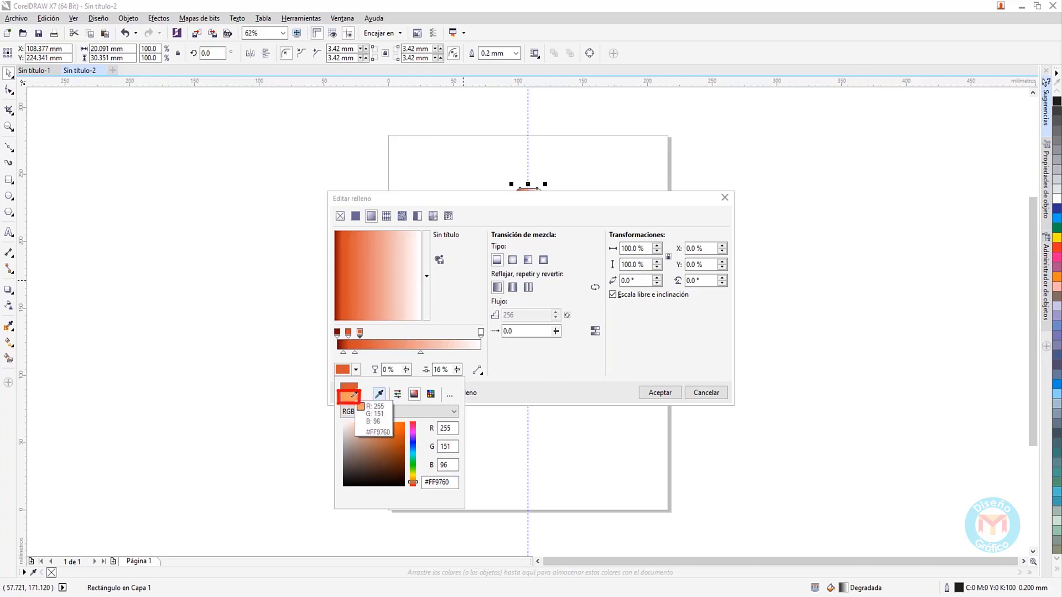
{"action": "left_click", "coordinate": [352, 397]}
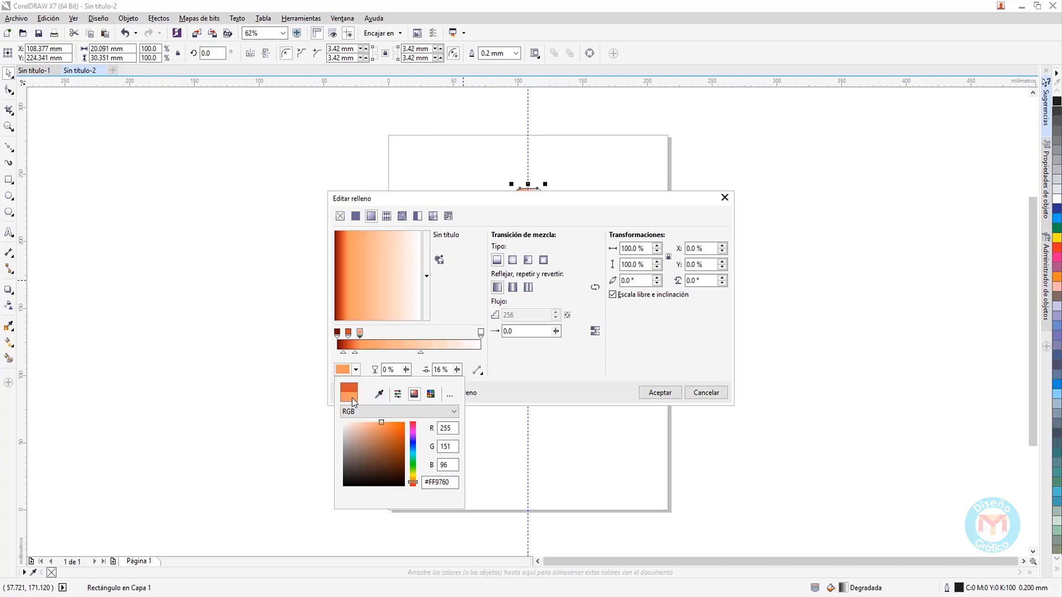
Add a fourth gradient node at 24 % and set its colour to white, #FFFFFF
{"action": "double_click", "coordinate": [370, 336]}
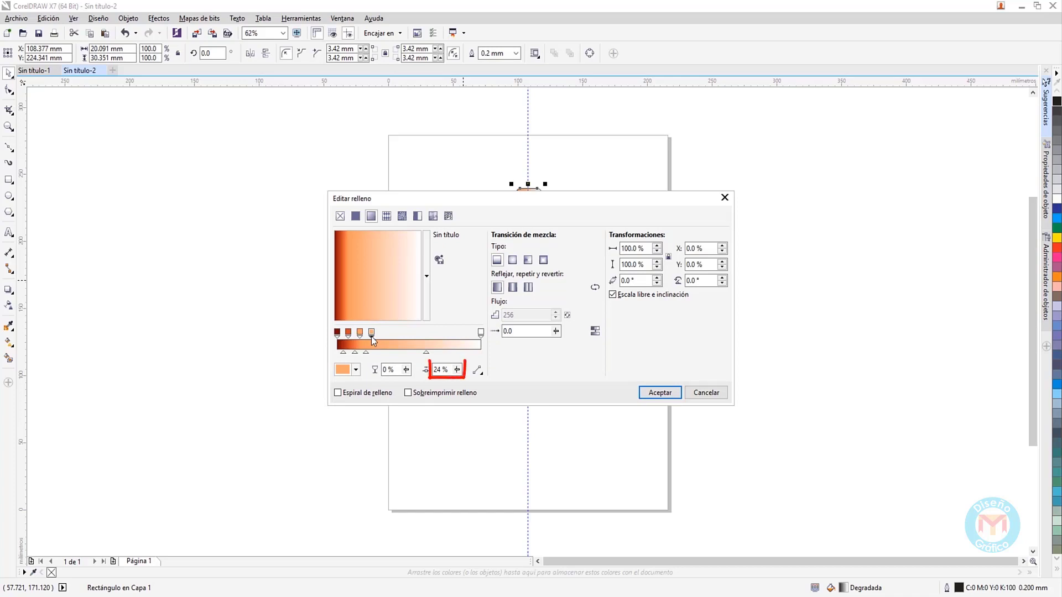
{"action": "left_click", "coordinate": [356, 369]}
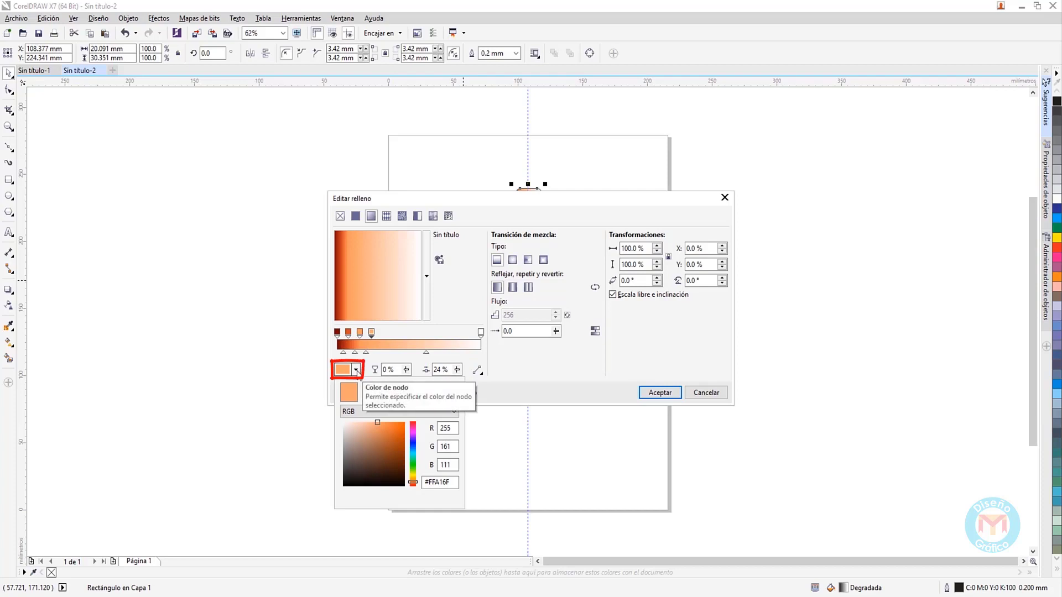
{"action": "double_click", "coordinate": [429, 482]}
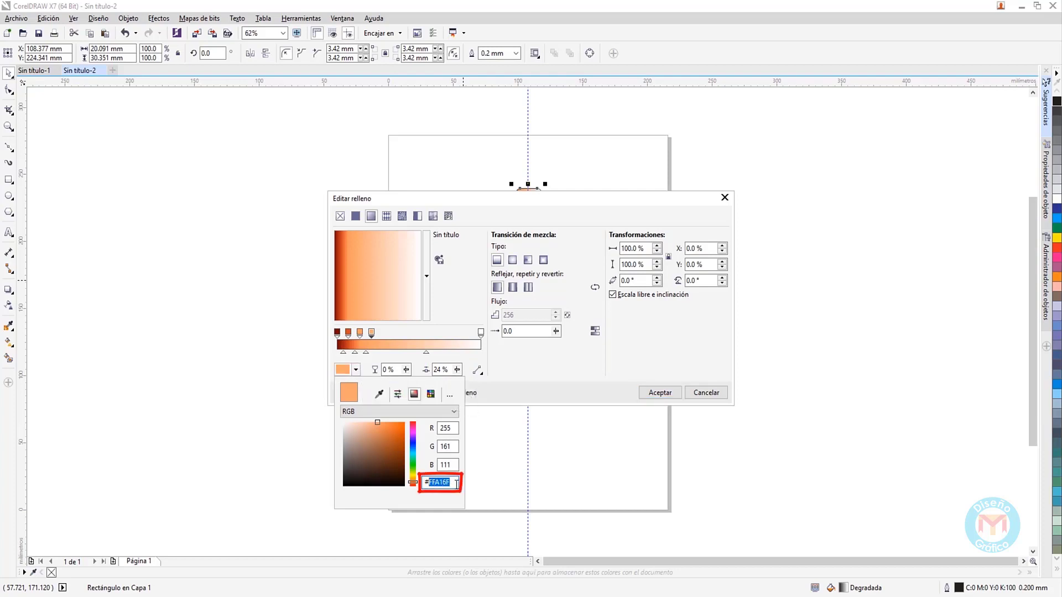
{"action": "type", "text": "FF"}
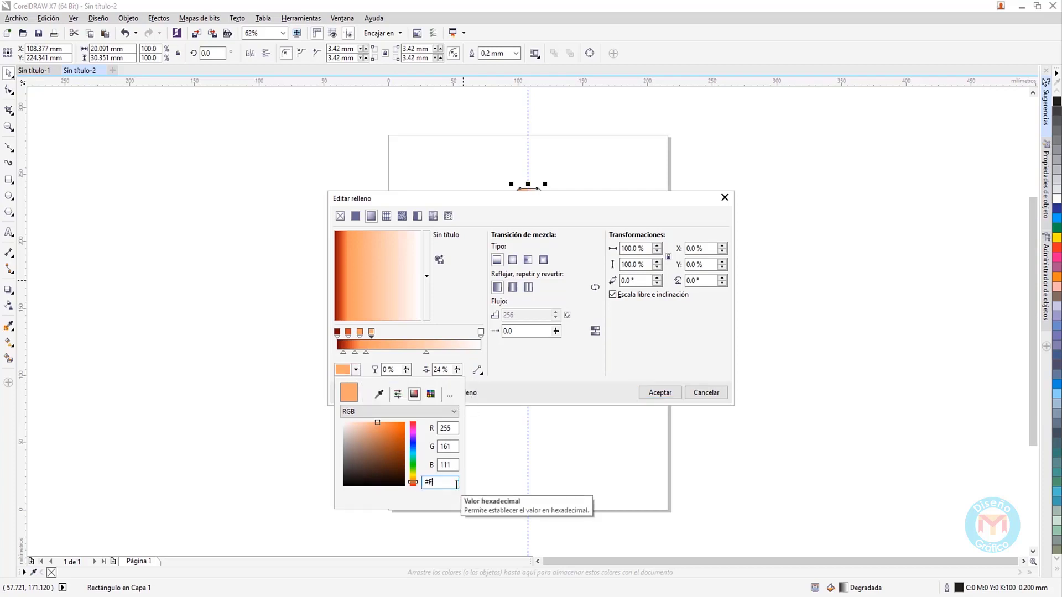
{"action": "type", "text": "FFF"}
{"action": "left_click", "coordinate": [379, 393]}
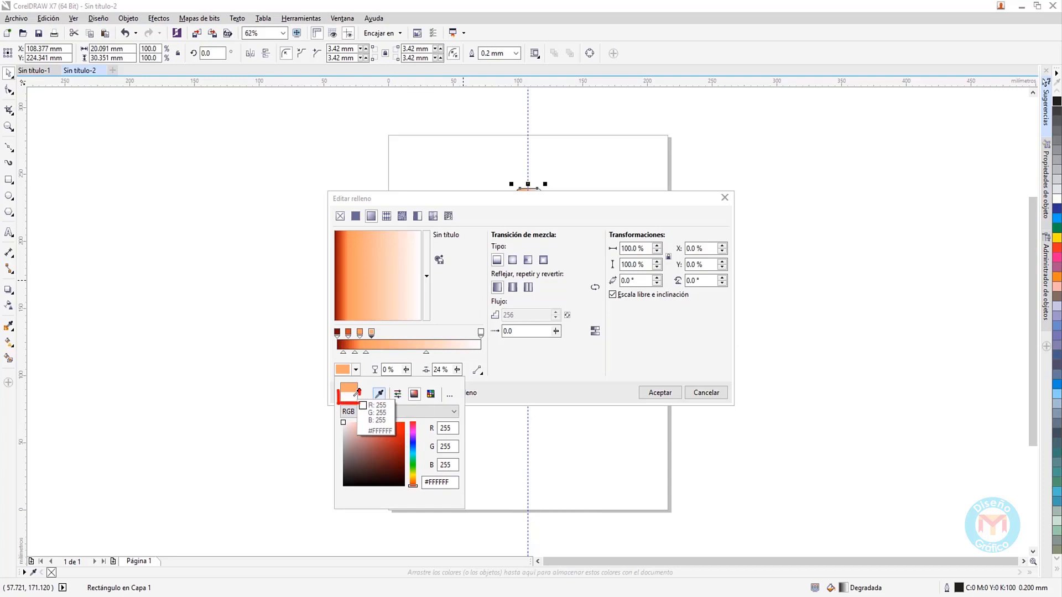
{"action": "left_click", "coordinate": [355, 397]}
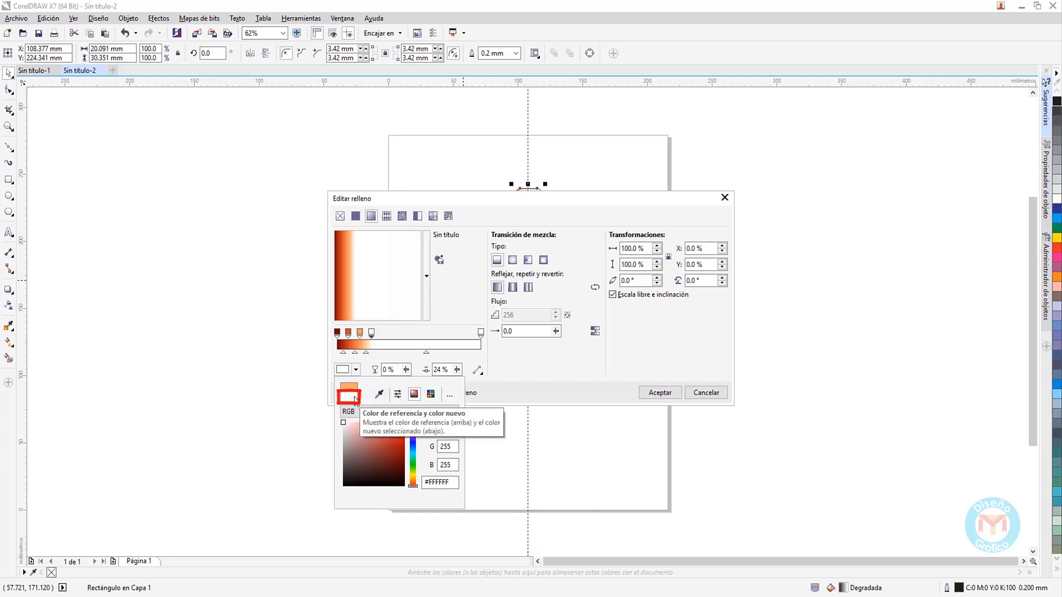
Add a fifth gradient node at 55 % and set its colour to #CC2900
{"action": "double_click", "coordinate": [392, 340]}
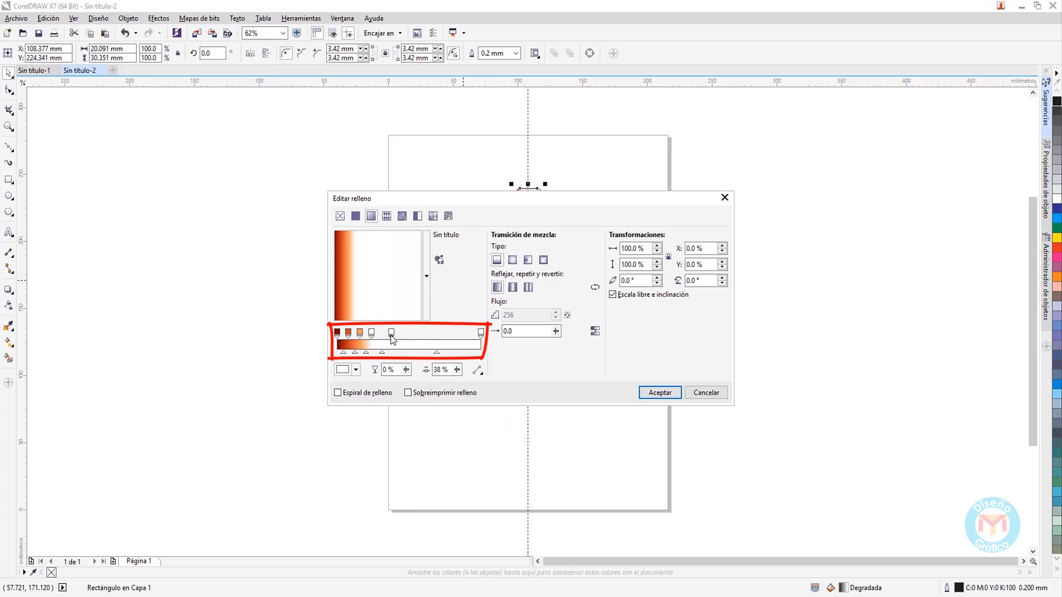
{"action": "left_click_drag", "start_coordinate": [390, 336], "coordinate": [416, 343]}
{"action": "left_click", "coordinate": [355, 369]}
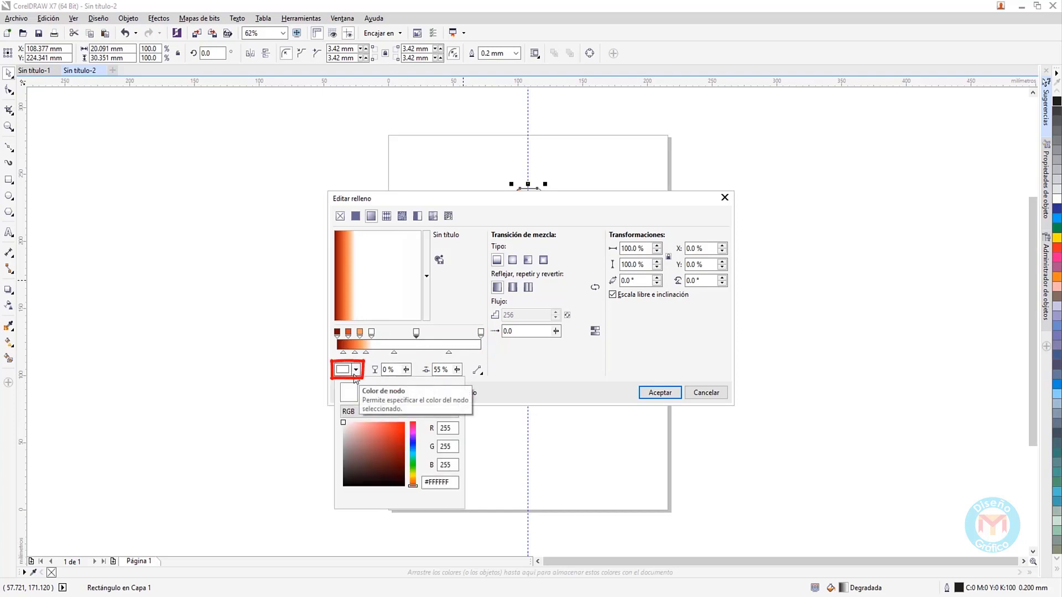
{"action": "double_click", "coordinate": [440, 482]}
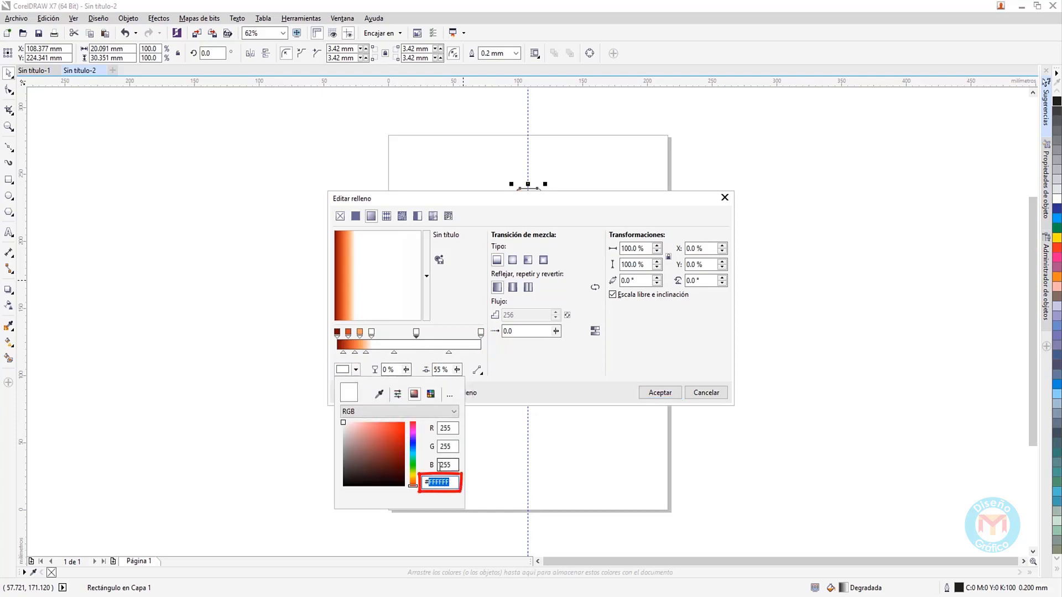
{"action": "type", "text": "C"}
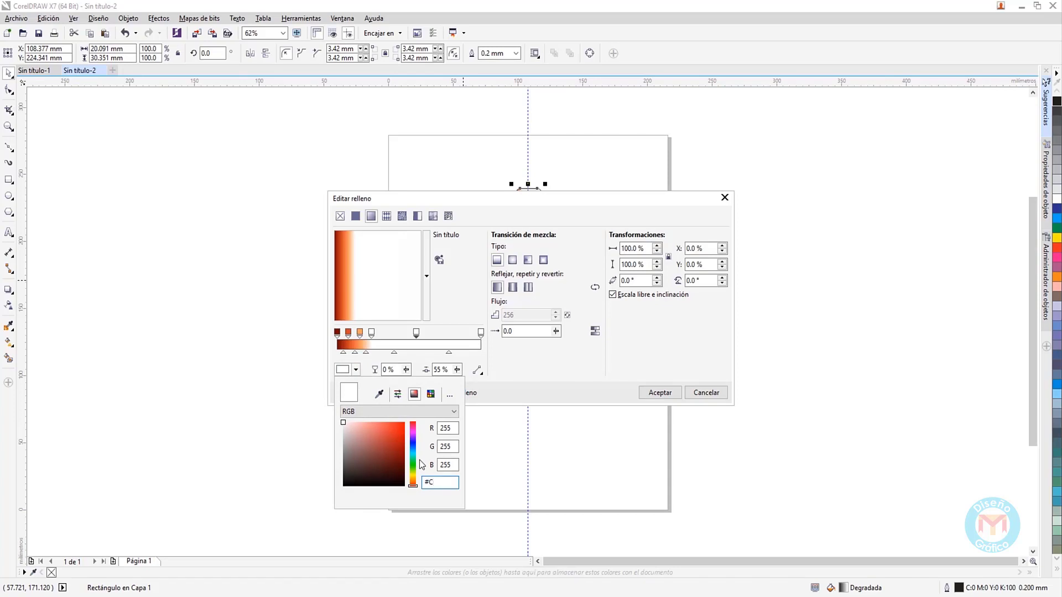
{"action": "type", "text": "C2900"}
{"action": "left_click", "coordinate": [379, 393]}
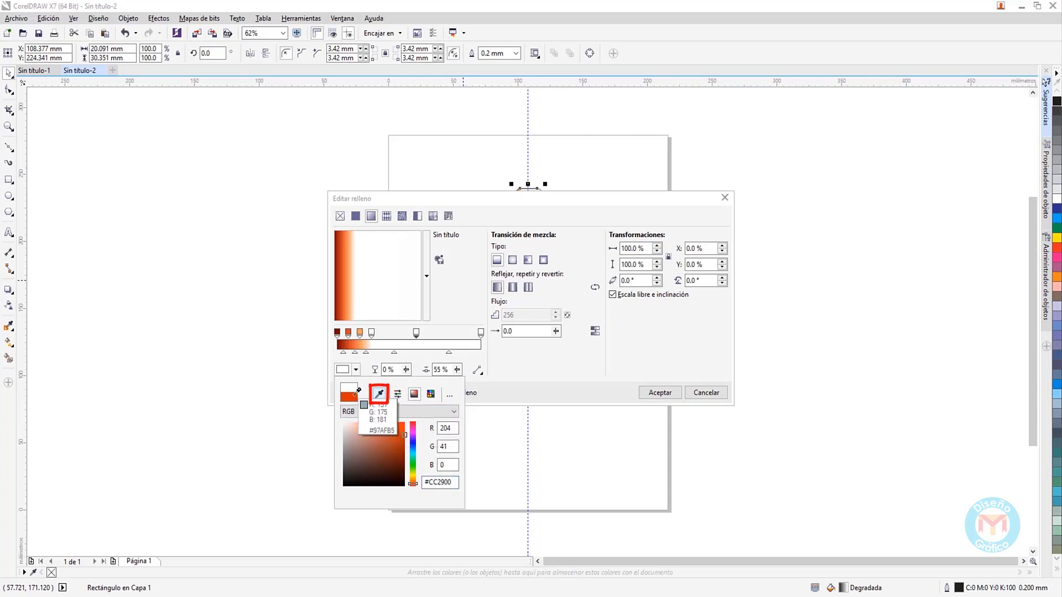
{"action": "left_click", "coordinate": [353, 395]}
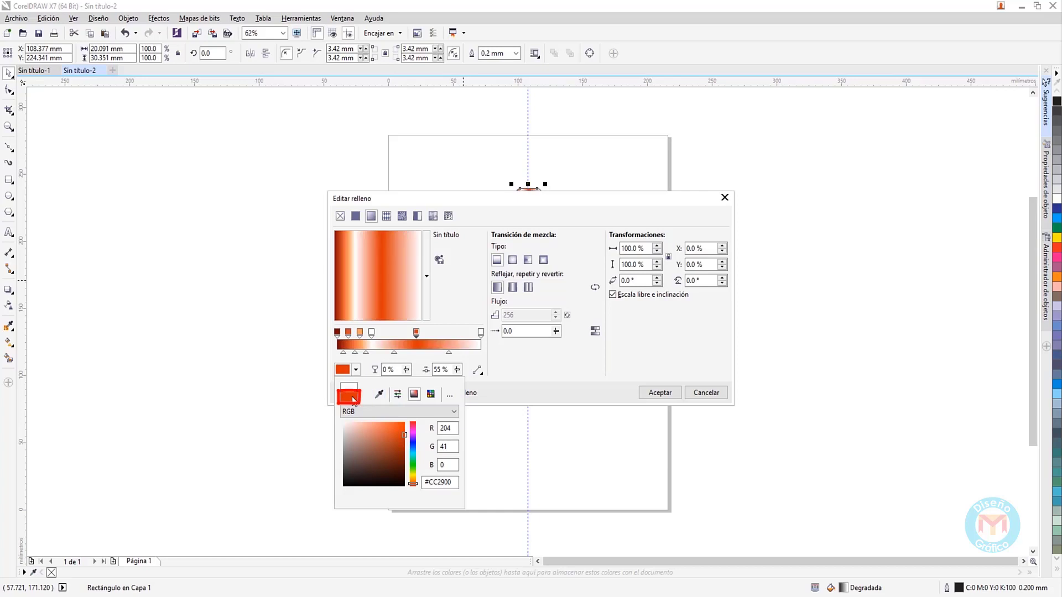
Add a sixth gradient node at 81 % and give it the colour #CC2900
{"action": "left_click", "coordinate": [423, 343]}
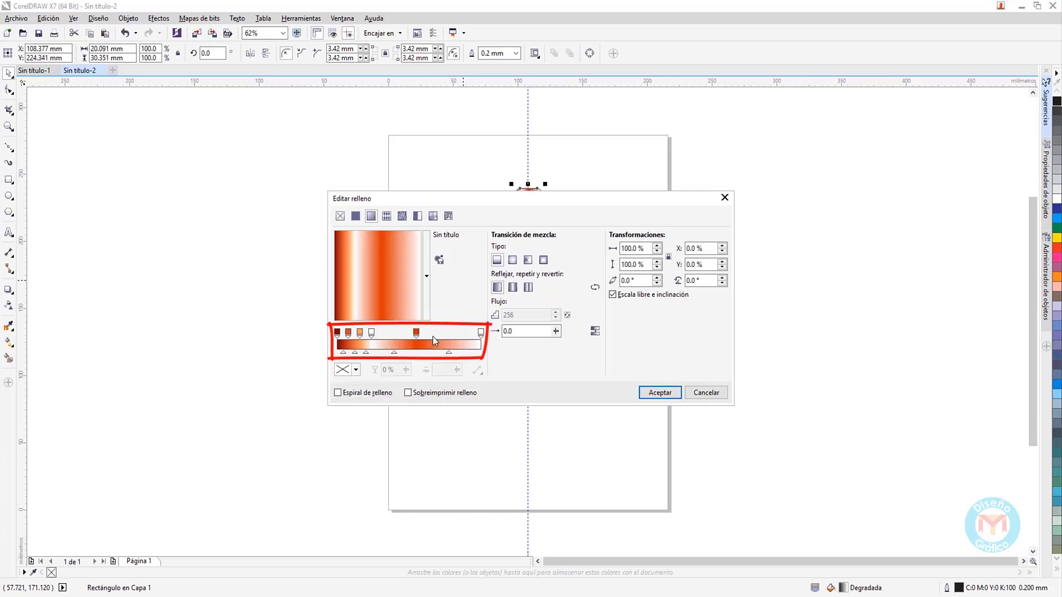
{"action": "double_click", "coordinate": [433, 337]}
{"action": "left_click_drag", "start_coordinate": [432, 337], "coordinate": [453, 336]}
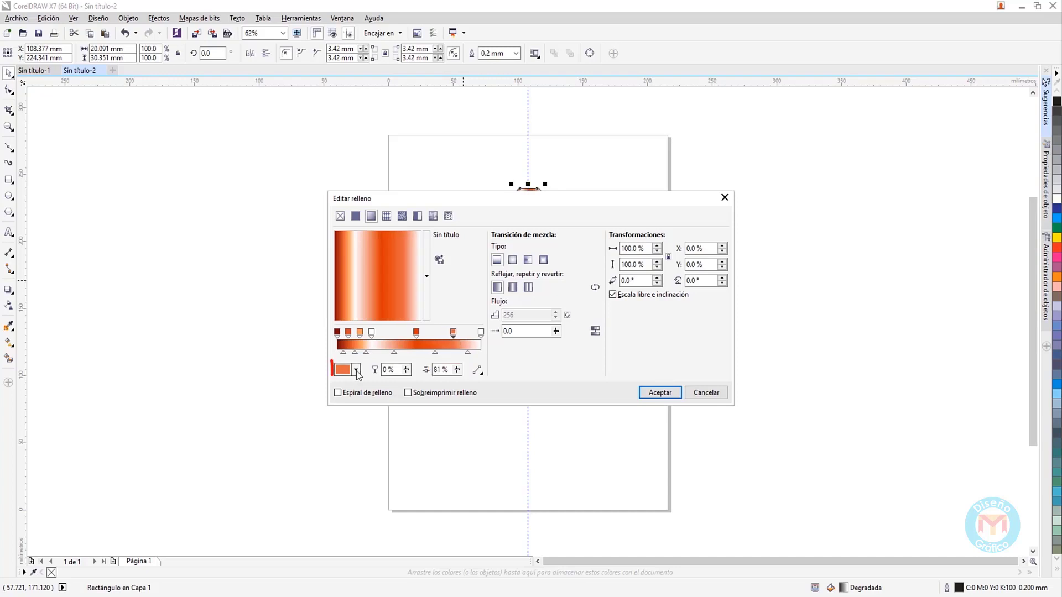
{"action": "left_click", "coordinate": [356, 370]}
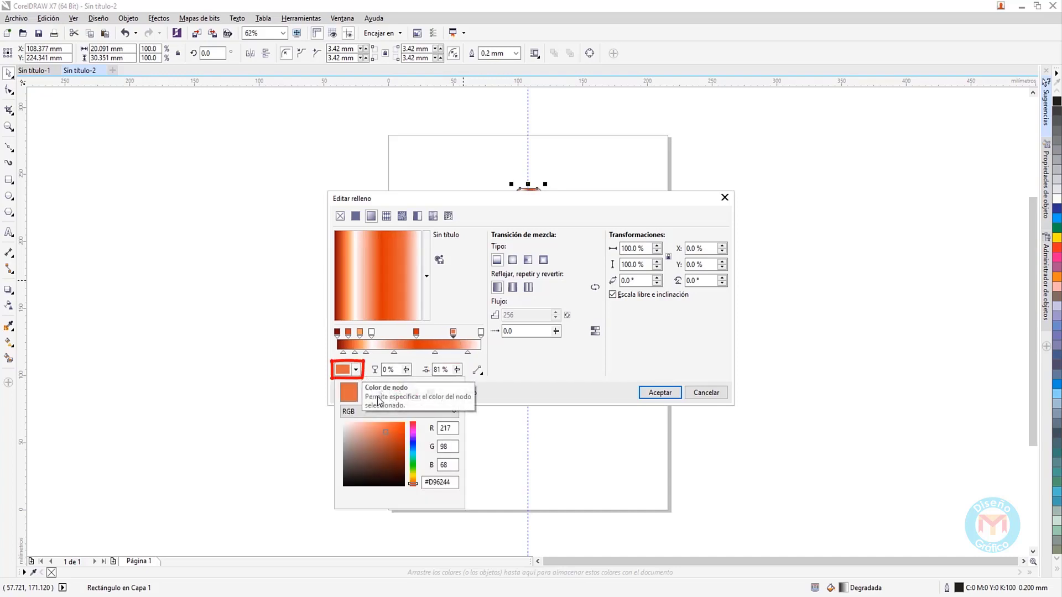
{"action": "double_click", "coordinate": [439, 483]}
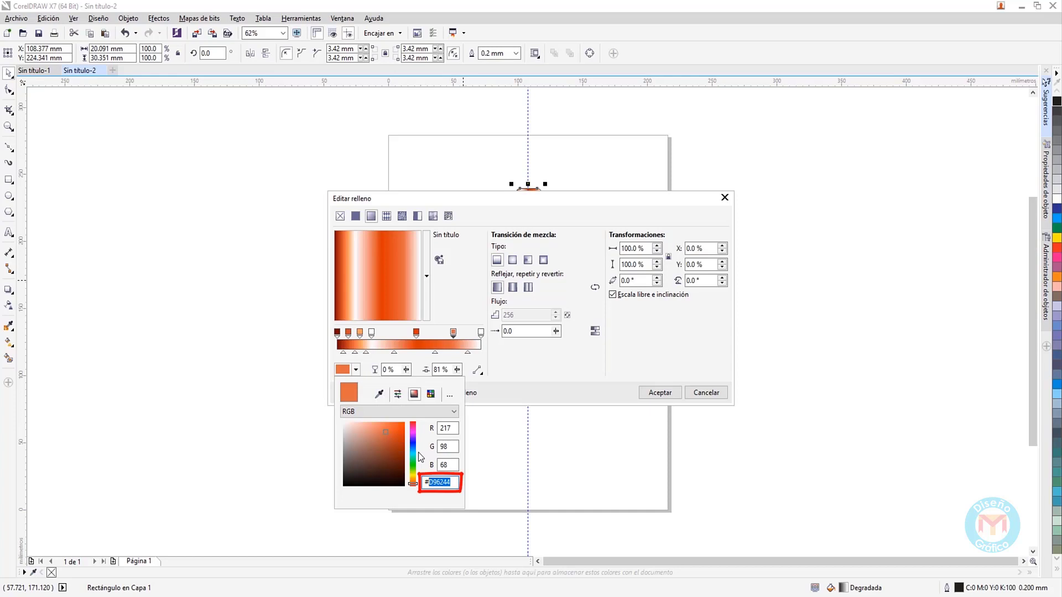
{"action": "type", "text": "CC2"}
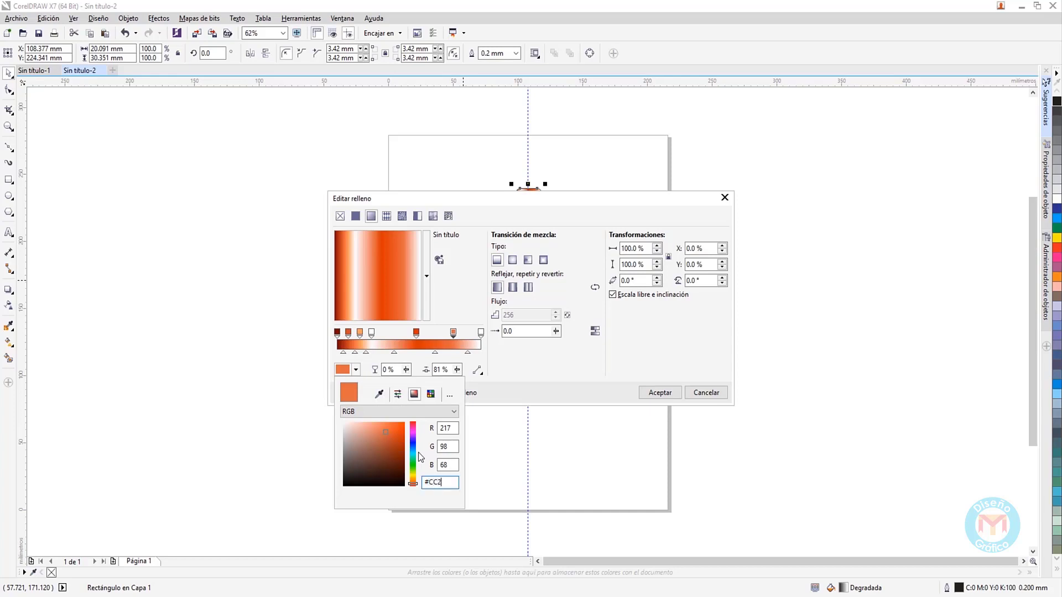
{"action": "type", "text": "900"}
{"action": "left_click", "coordinate": [379, 393]}
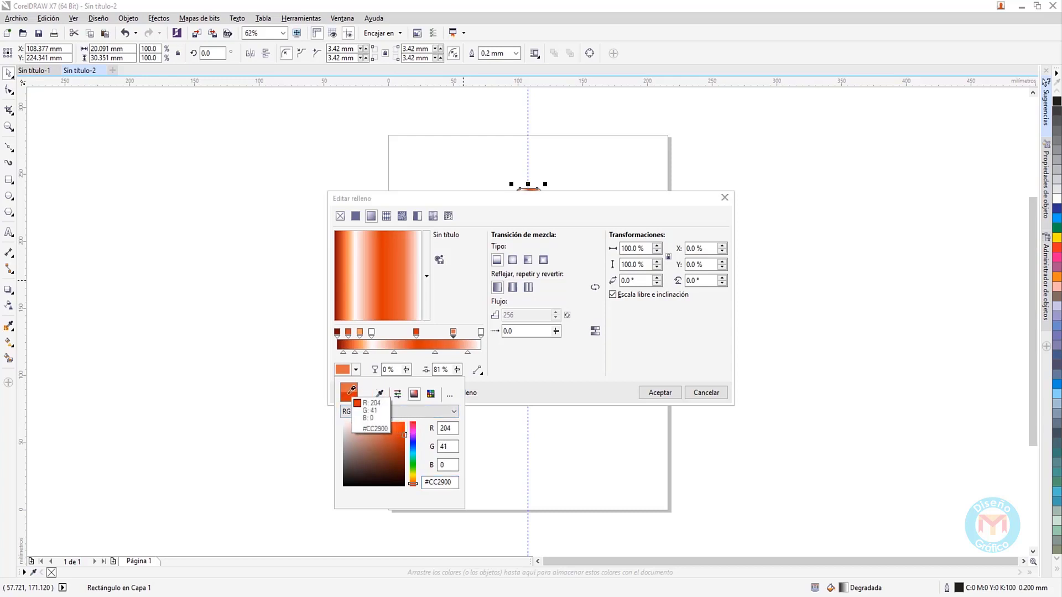
{"action": "left_click", "coordinate": [348, 394]}
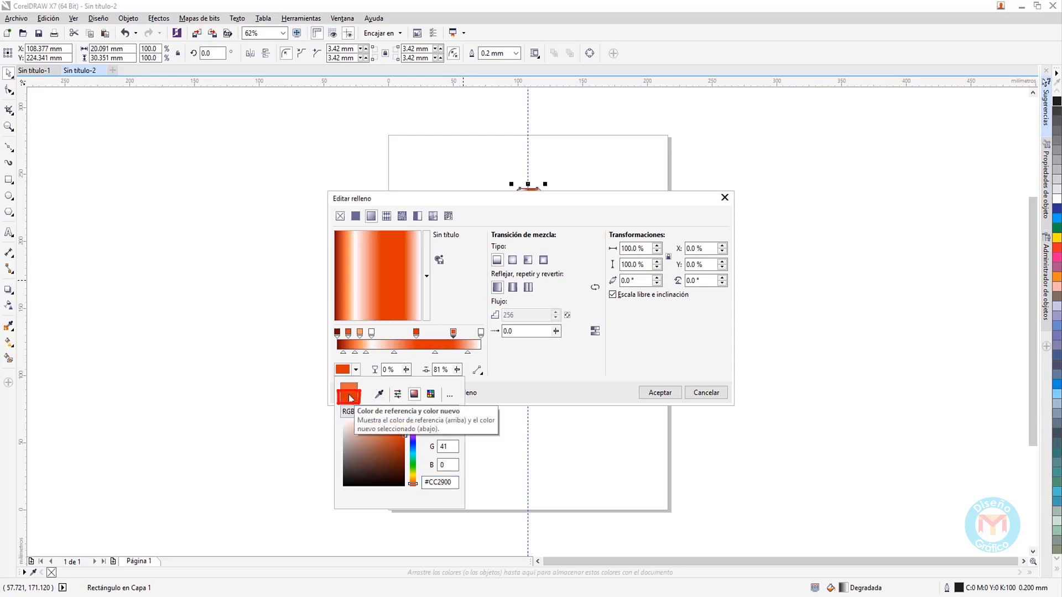
Add a seventh gradient node at 92 % and set its colour to #9F1D2C
{"action": "left_click", "coordinate": [356, 371]}
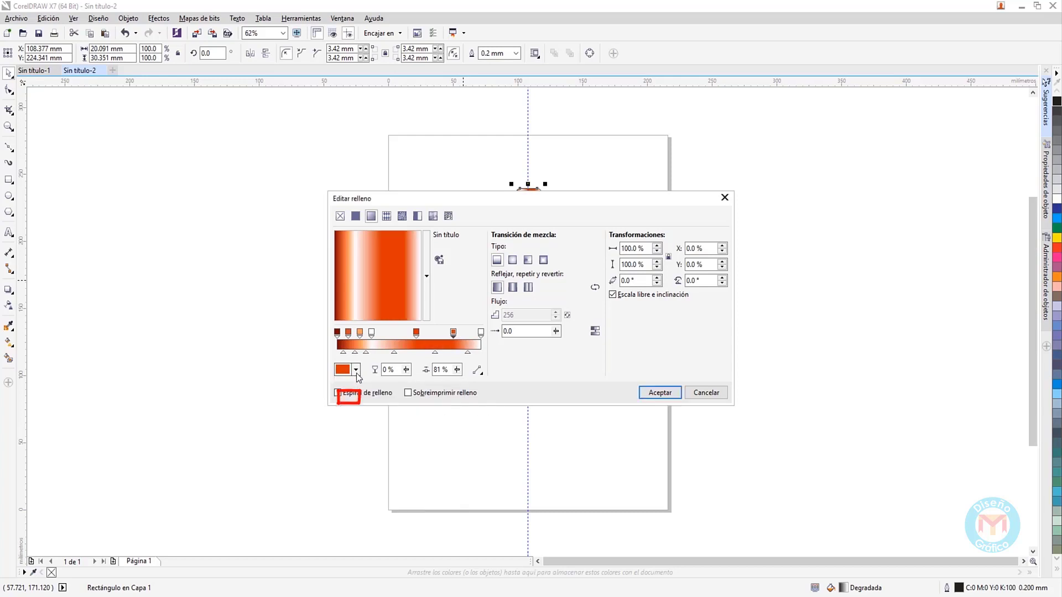
{"action": "double_click", "coordinate": [465, 333]}
{"action": "left_click_drag", "start_coordinate": [464, 331], "coordinate": [469, 332]}
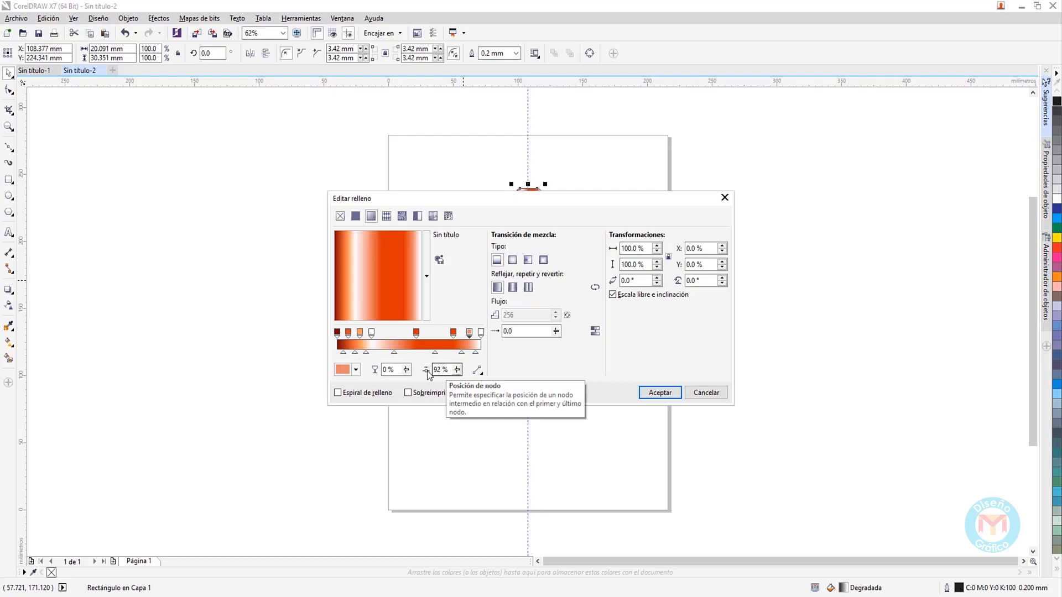
{"action": "left_click", "coordinate": [356, 369]}
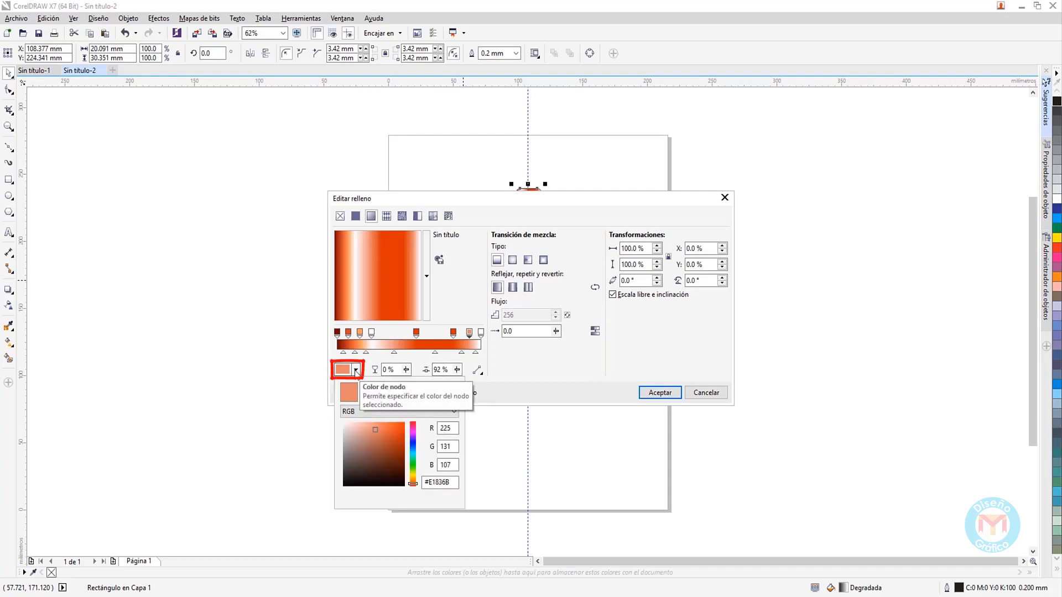
{"action": "double_click", "coordinate": [441, 482]}
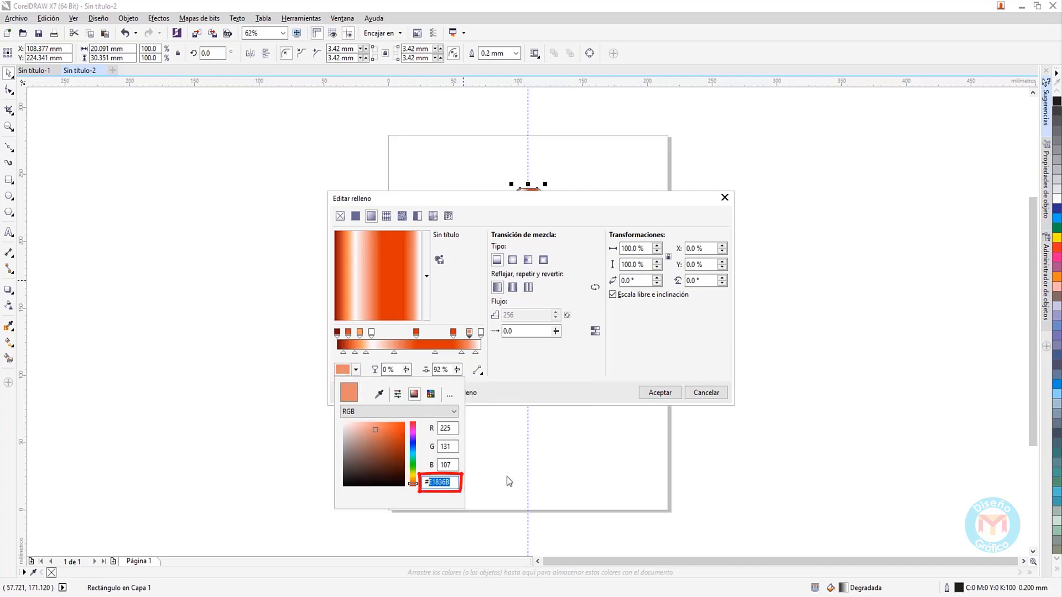
{"action": "type", "text": "9"}
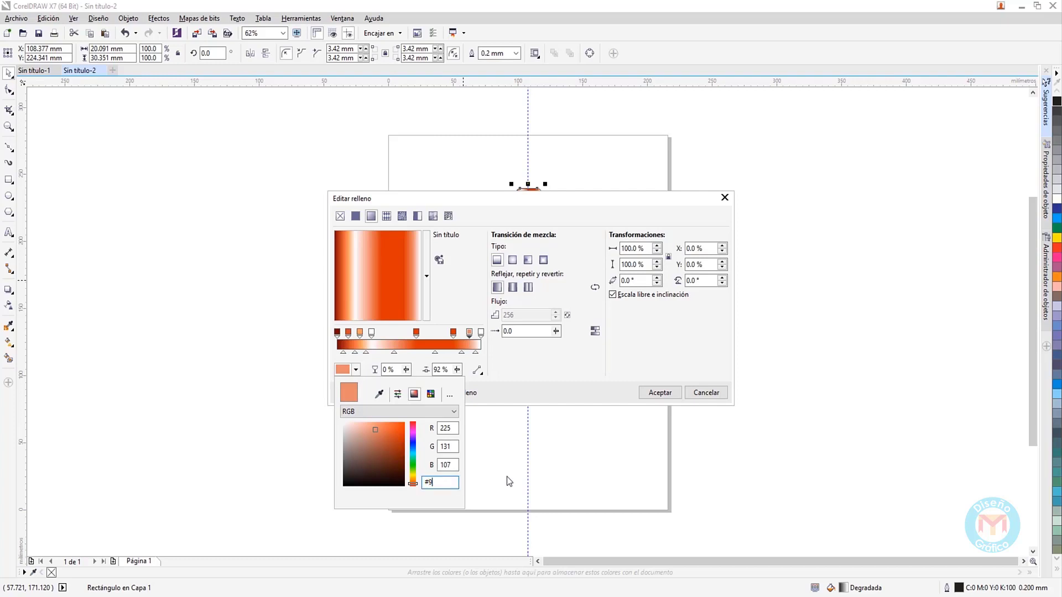
{"action": "type", "text": "F1D2C"}
{"action": "left_click", "coordinate": [378, 394]}
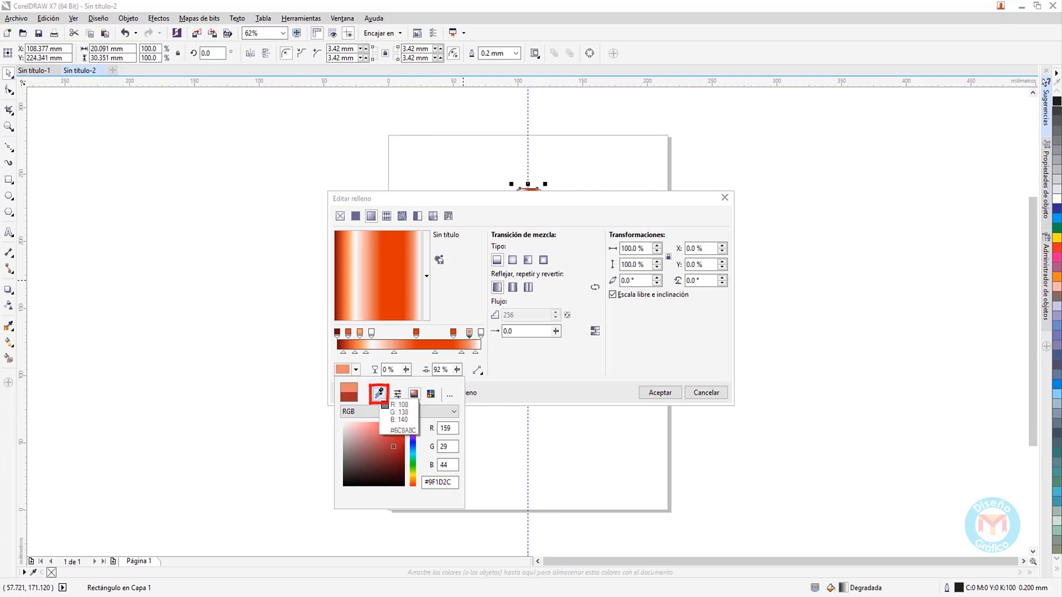
{"action": "left_click", "coordinate": [349, 396]}
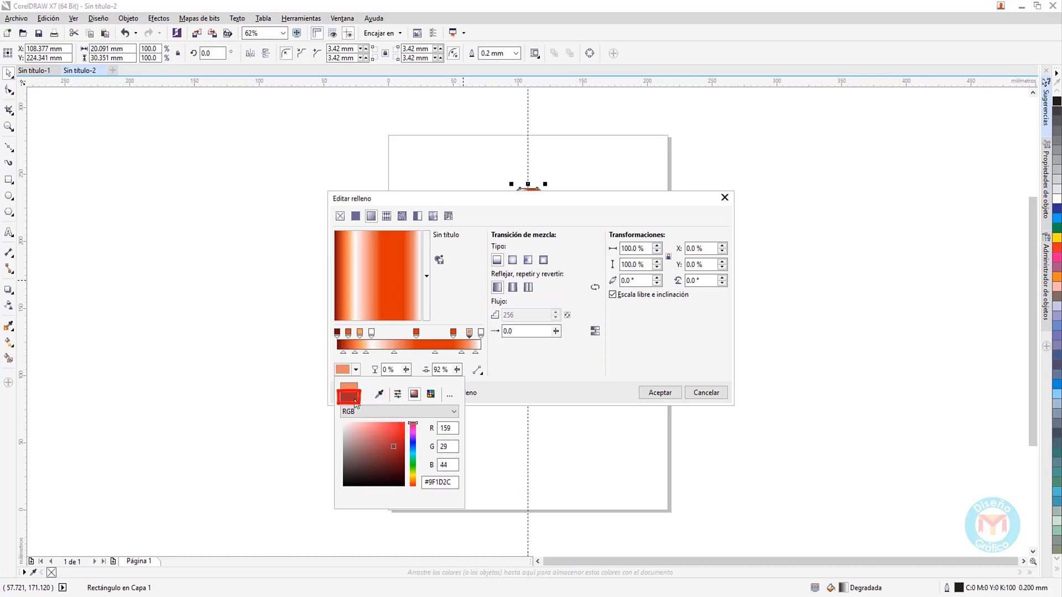
Set the colour of the gradient's end node at 100 % to #6D091D using the RGB model
{"action": "left_click", "coordinate": [481, 332]}
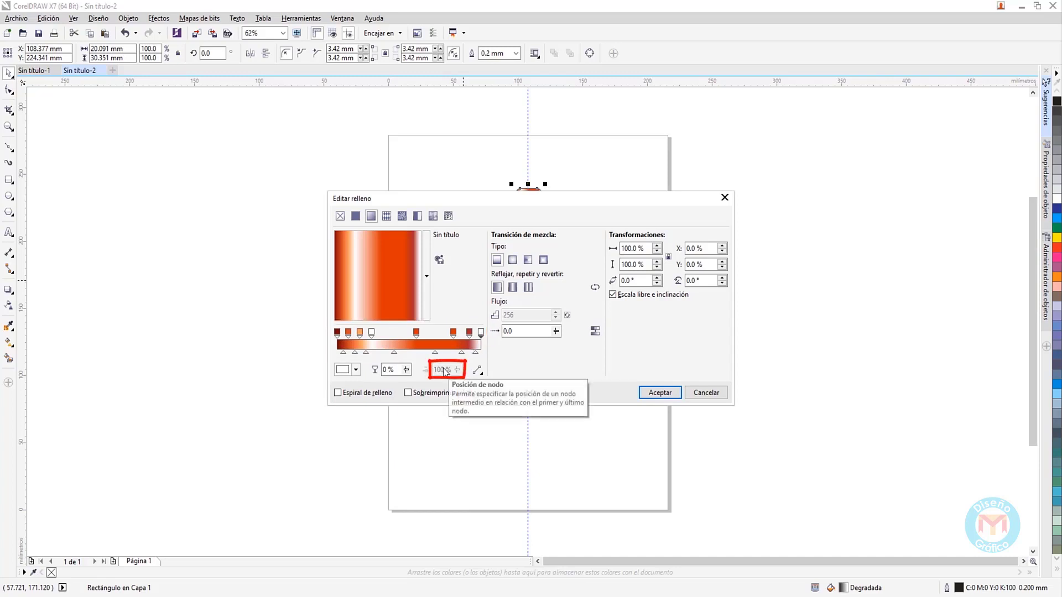
{"action": "left_click", "coordinate": [356, 370]}
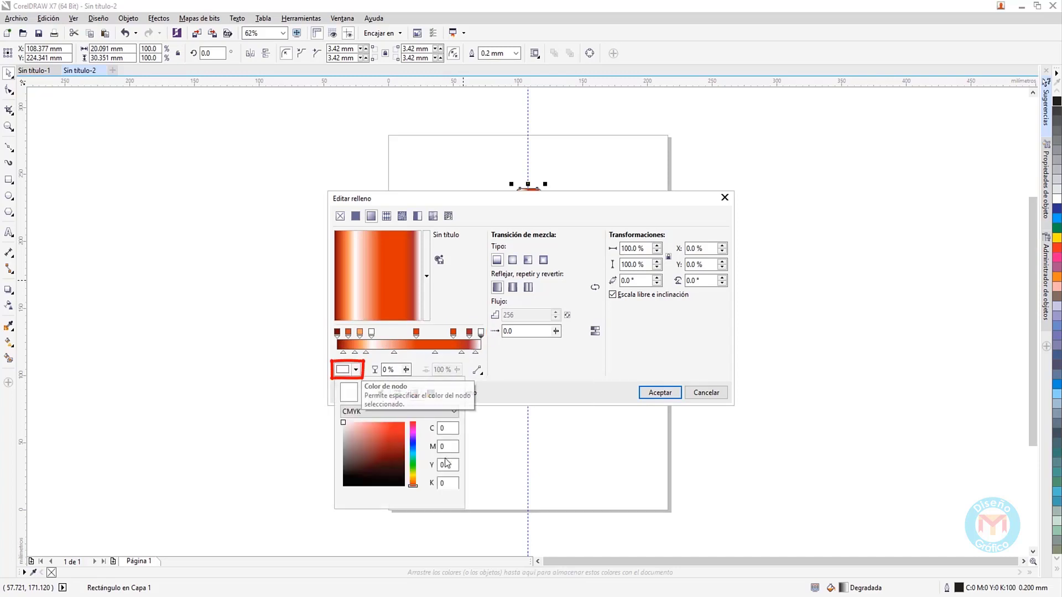
{"action": "left_click", "coordinate": [443, 411]}
{"action": "left_click", "coordinate": [421, 436]}
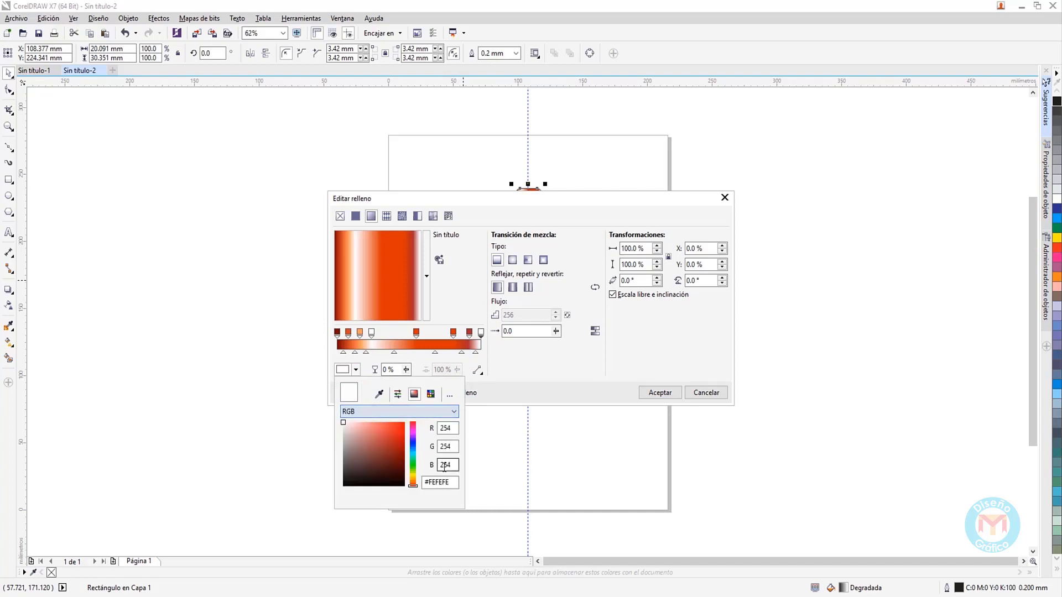
{"action": "double_click", "coordinate": [429, 483]}
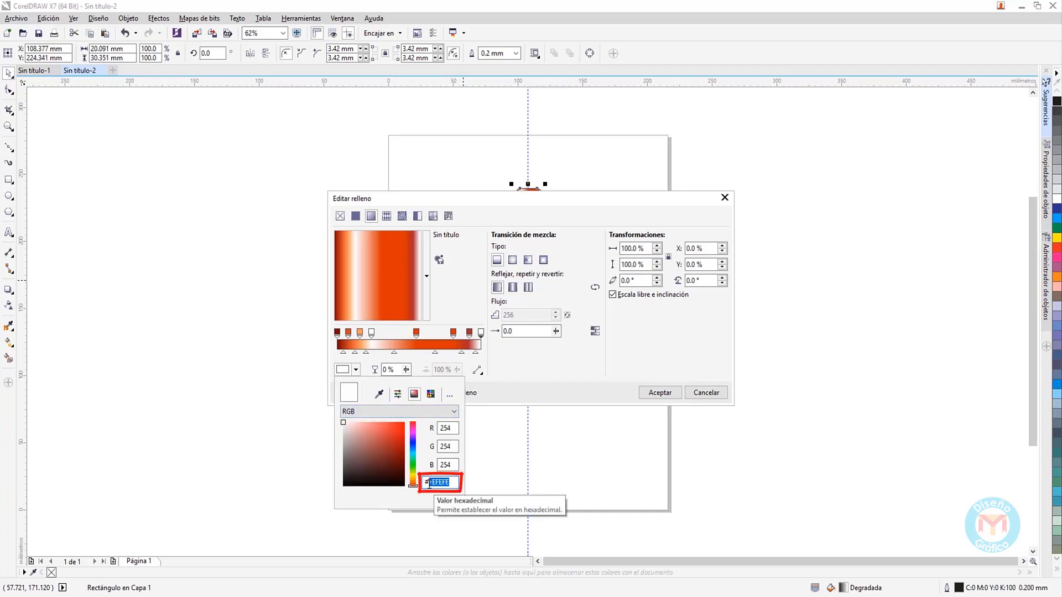
{"action": "type", "text": "6D"}
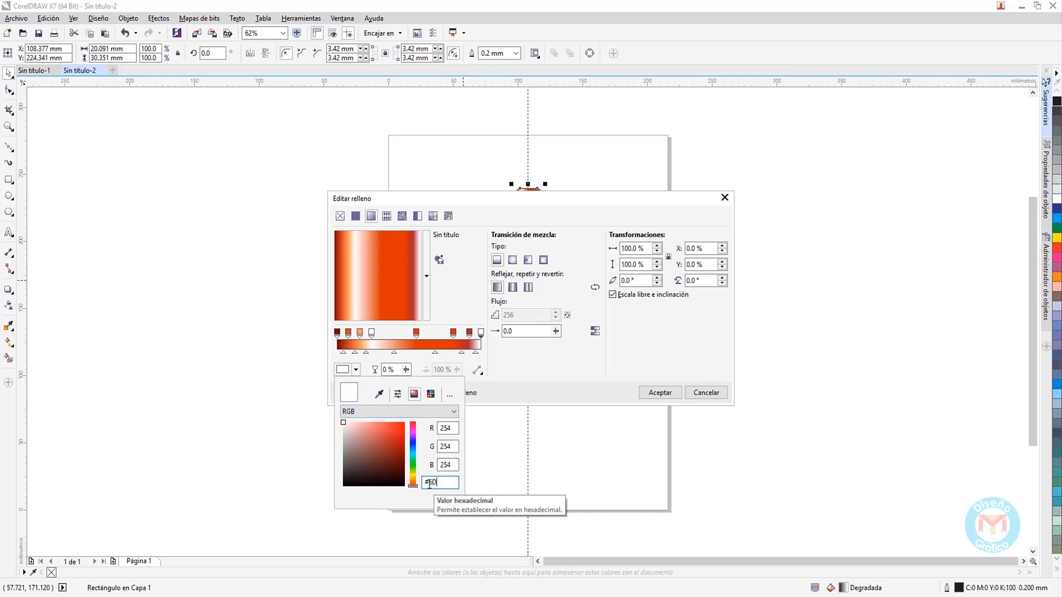
{"action": "type", "text": "091D"}
{"action": "left_click", "coordinate": [379, 394]}
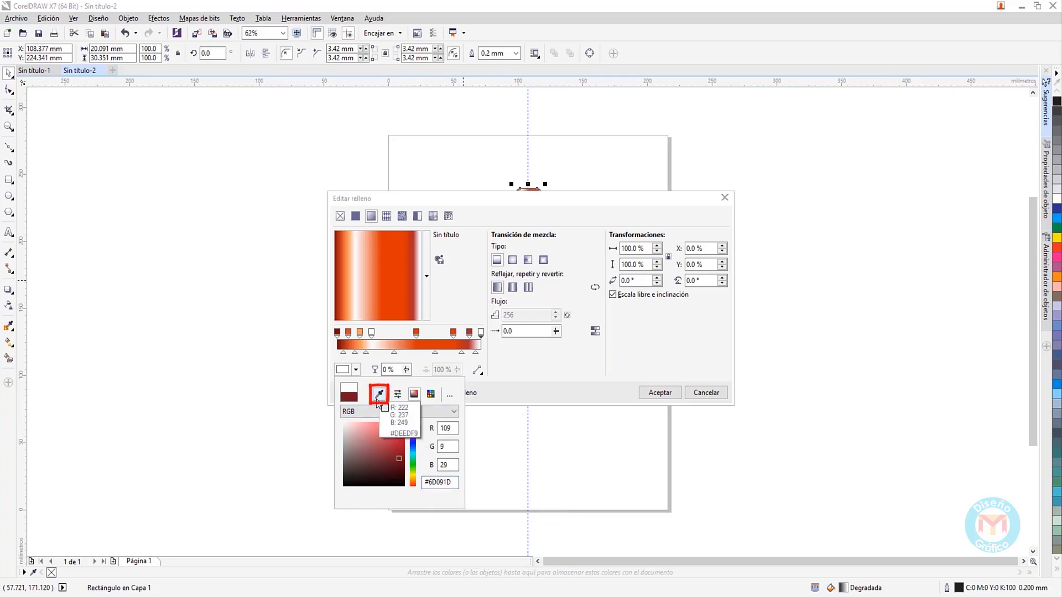
{"action": "left_click", "coordinate": [348, 396]}
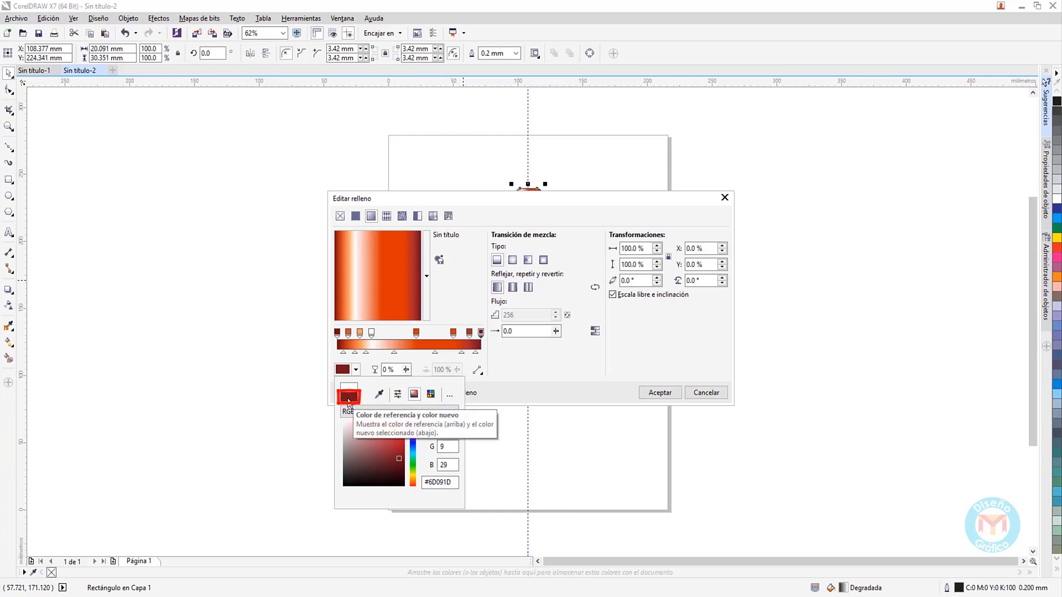
{"action": "left_click", "coordinate": [357, 370]}
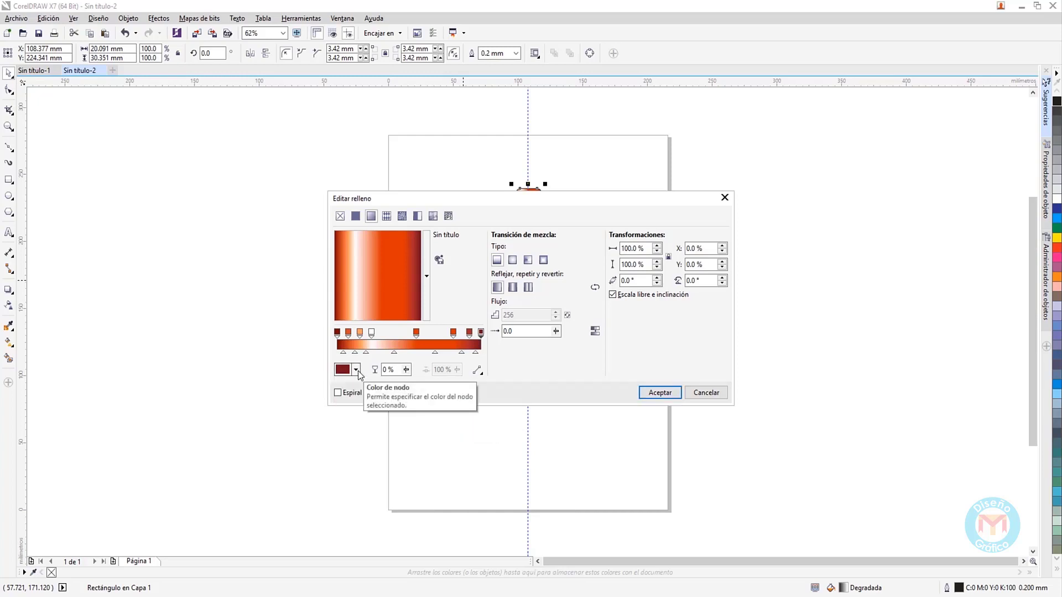
Change the colour of the gradient node at 55 % to #FF6728
{"action": "left_click", "coordinate": [417, 333]}
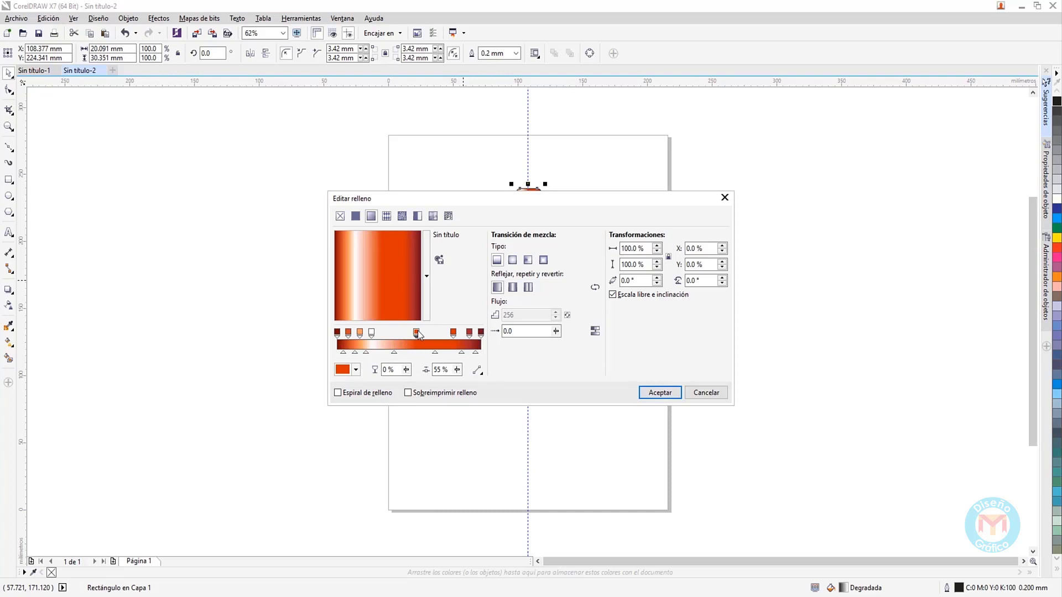
{"action": "left_click", "coordinate": [356, 370]}
{"action": "left_click", "coordinate": [430, 480]}
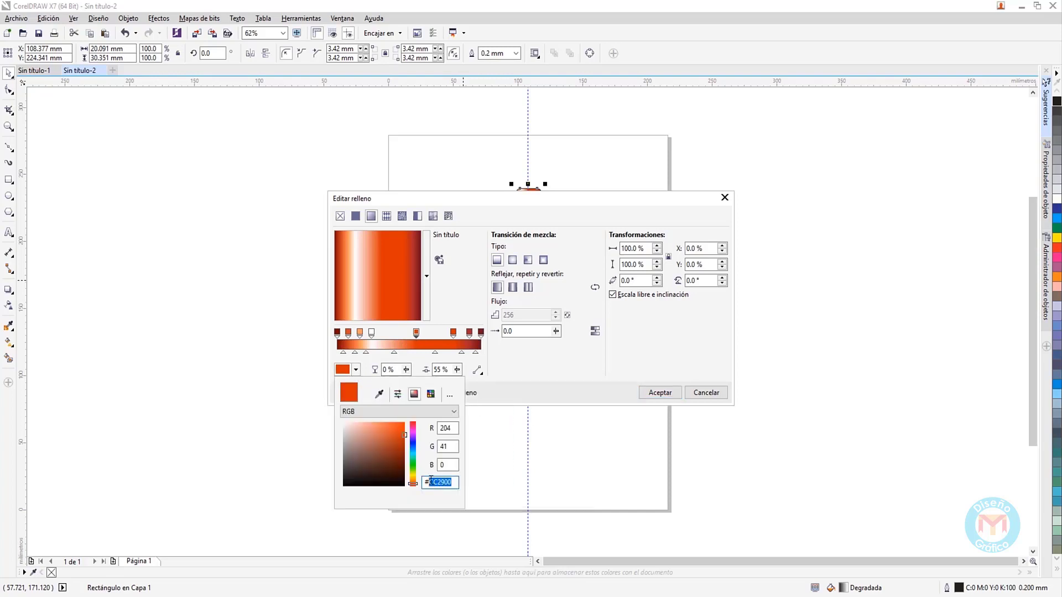
{"action": "type", "text": "FF6728"}
{"action": "left_click", "coordinate": [379, 394]}
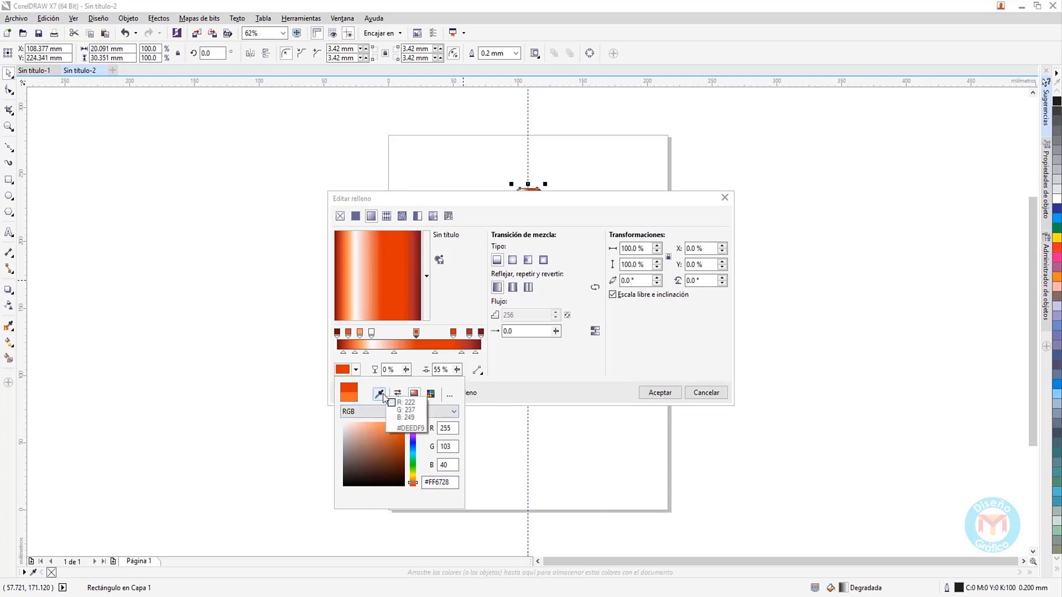
{"action": "left_click", "coordinate": [348, 394]}
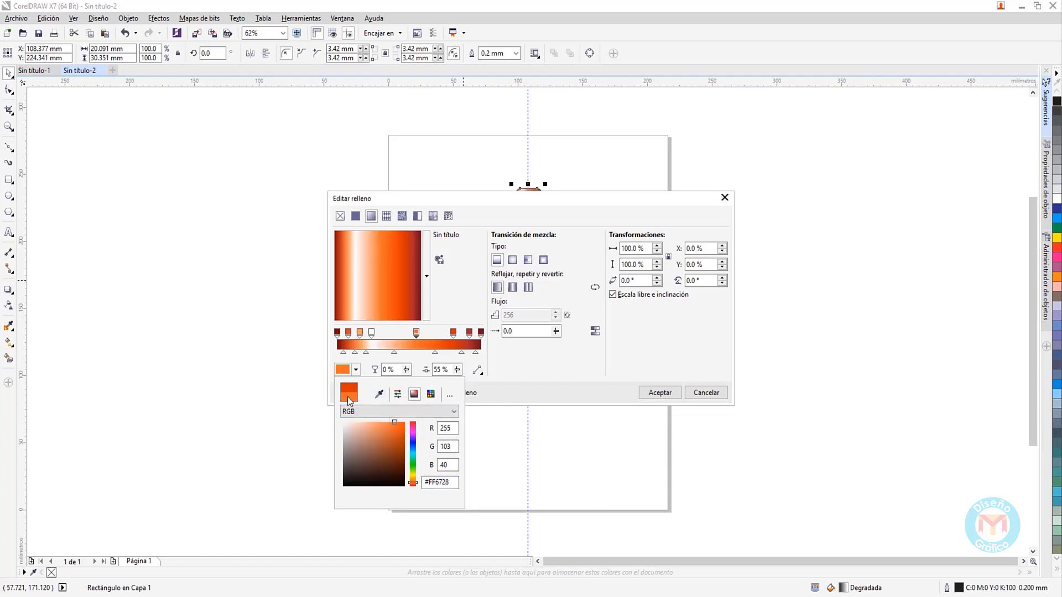
{"action": "left_click", "coordinate": [356, 370]}
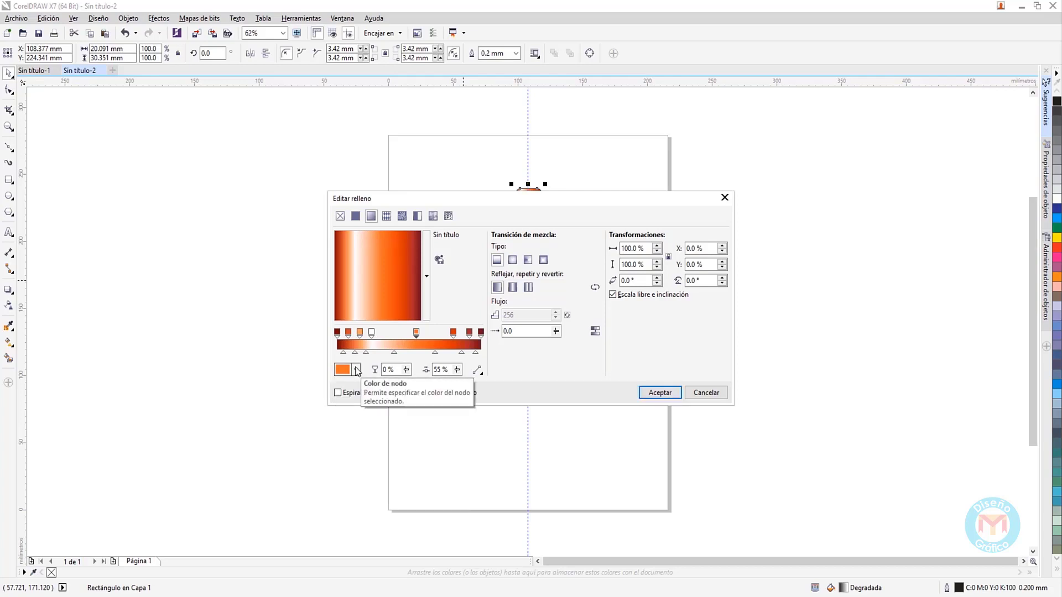
{"action": "left_click", "coordinate": [440, 260]}
{"action": "left_click", "coordinate": [506, 148]}
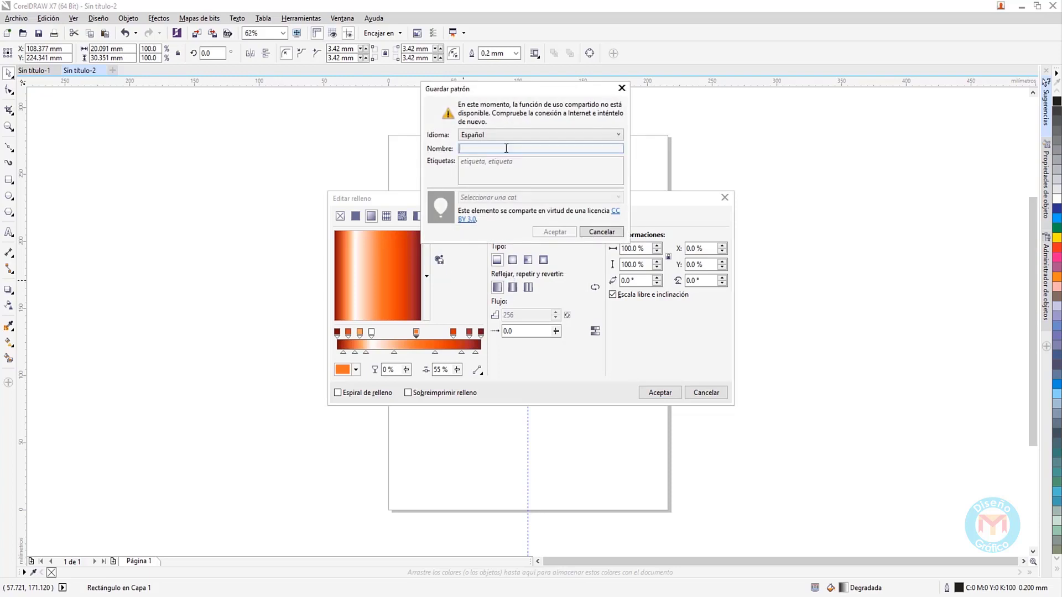
{"action": "left_click", "coordinate": [519, 165]}
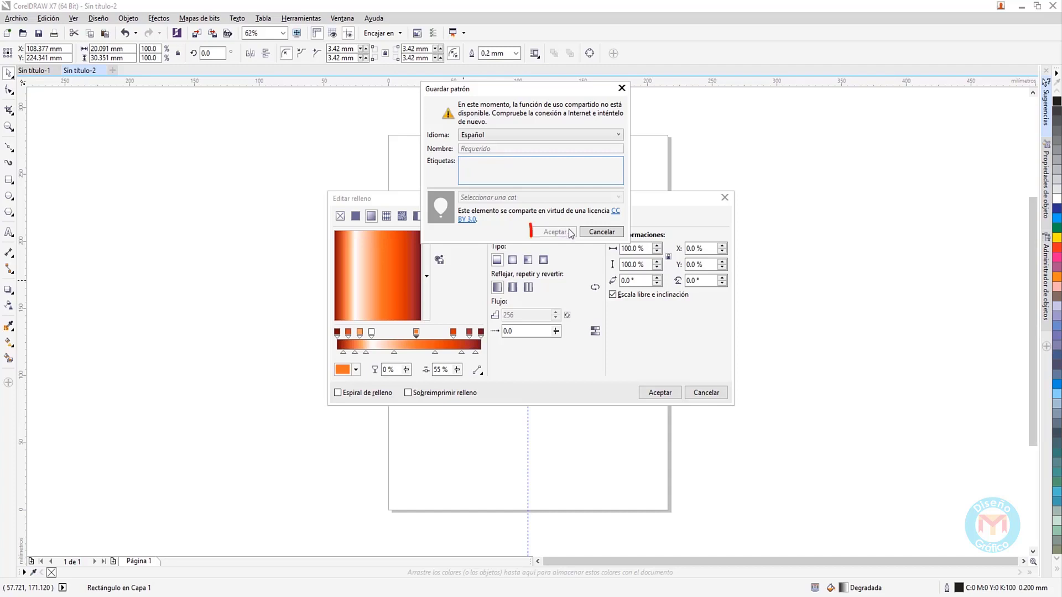
{"action": "left_click", "coordinate": [617, 232]}
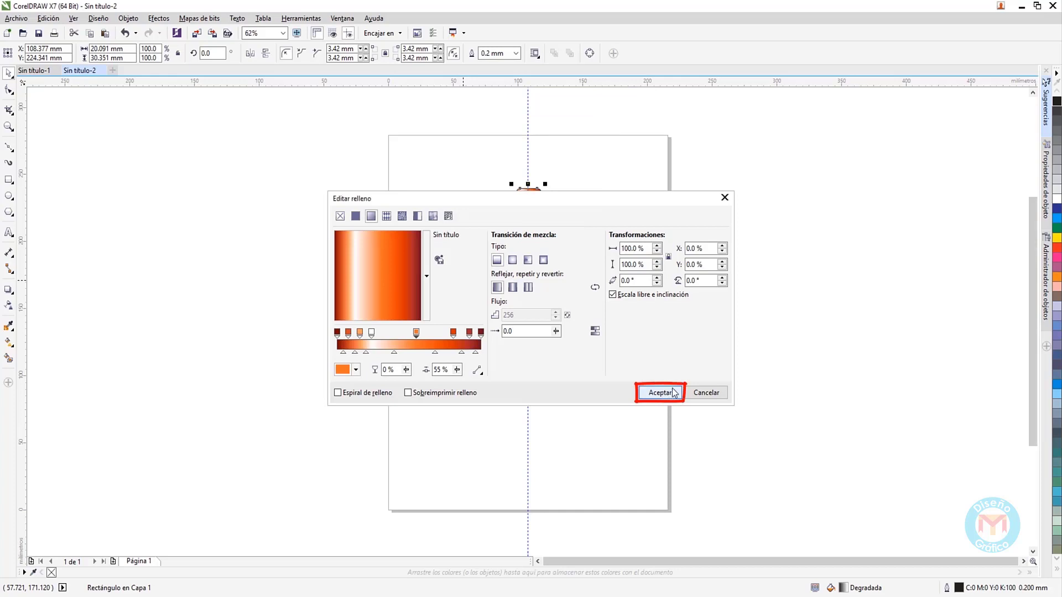
Apply the gradient fill to the rounded rectangle and remove its outline
{"action": "left_click", "coordinate": [659, 392]}
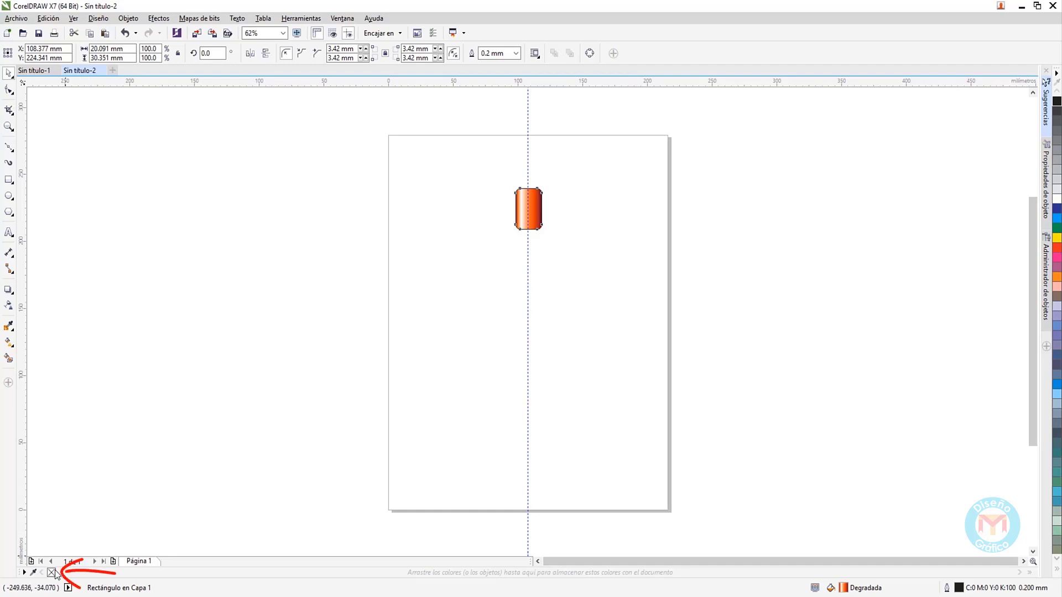
{"action": "left_click", "coordinate": [476, 325]}
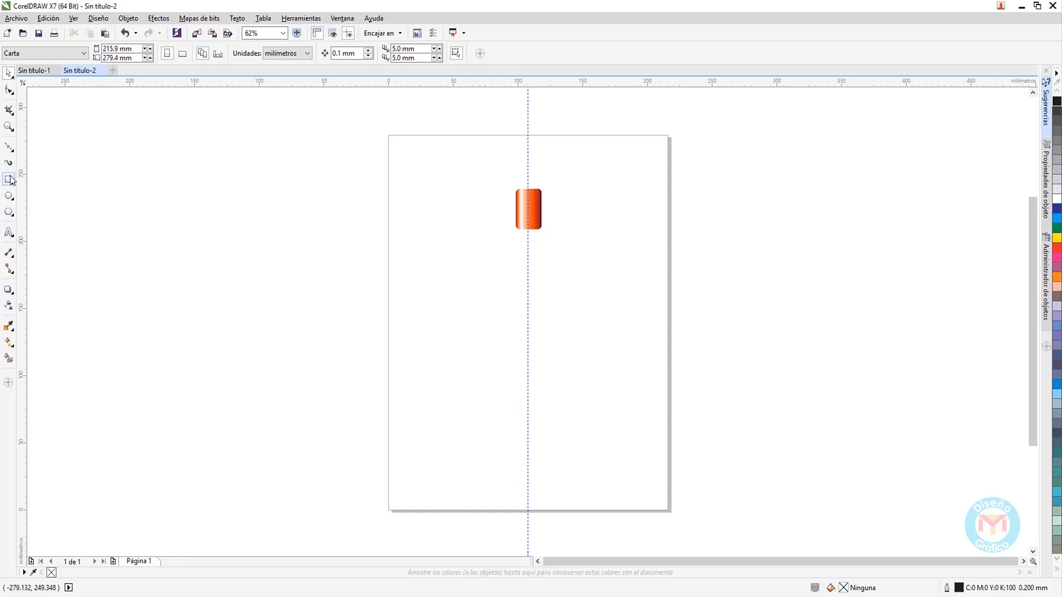
Draw a rectangle below the red shape and set its size to 18.866 mm wide by 8.562 mm high
{"action": "key", "text": "ctrl+z"}
{"action": "left_click", "coordinate": [104, 49]}
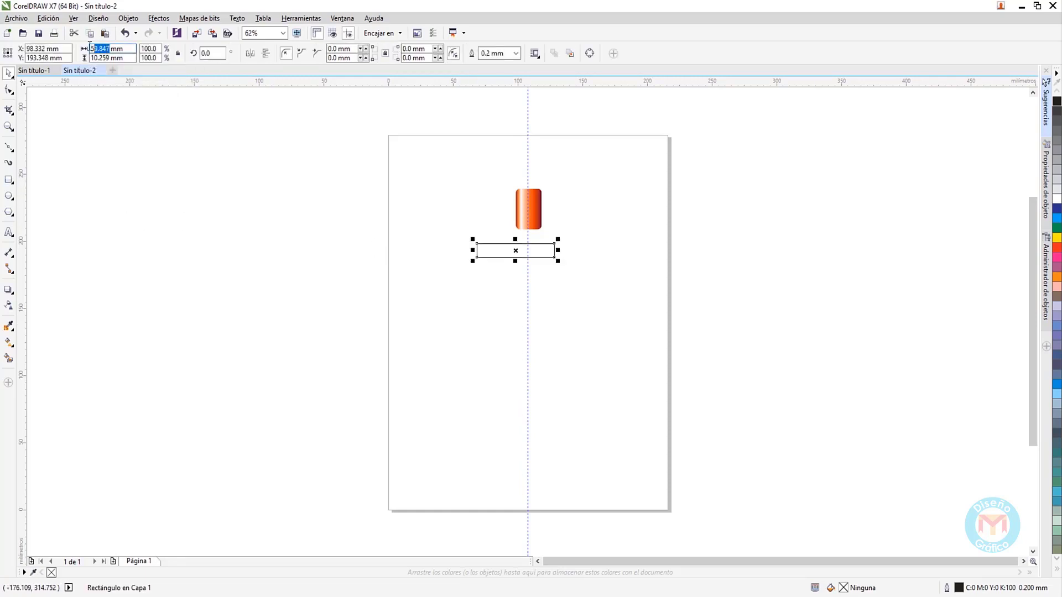
{"action": "type", "text": "18.8"}
{"action": "type", "text": "66"}
{"action": "key", "text": "Tab"}
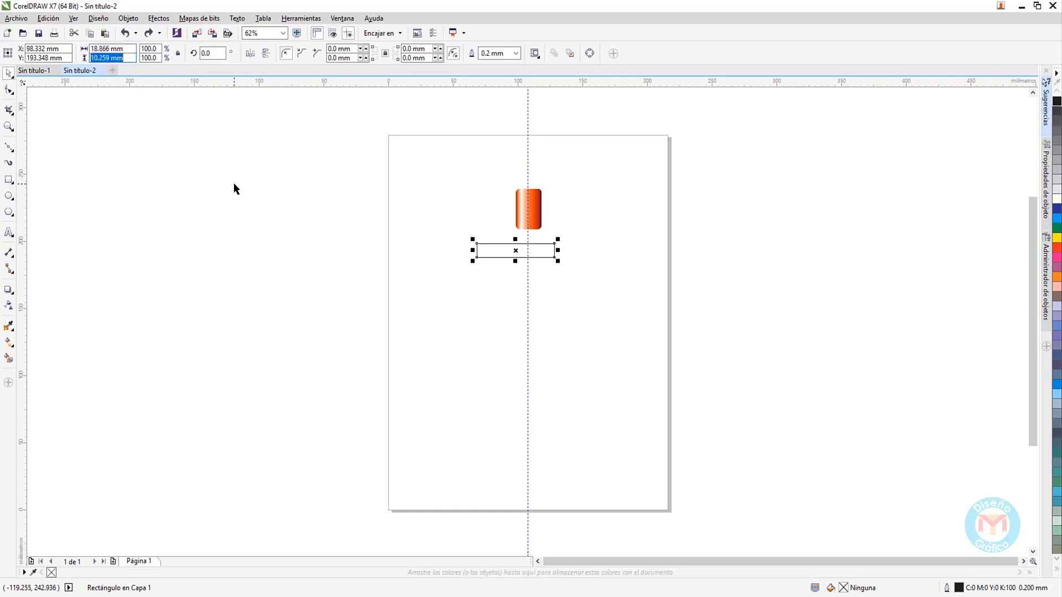
{"action": "type", "text": "8.562"}
{"action": "key", "text": "Return"}
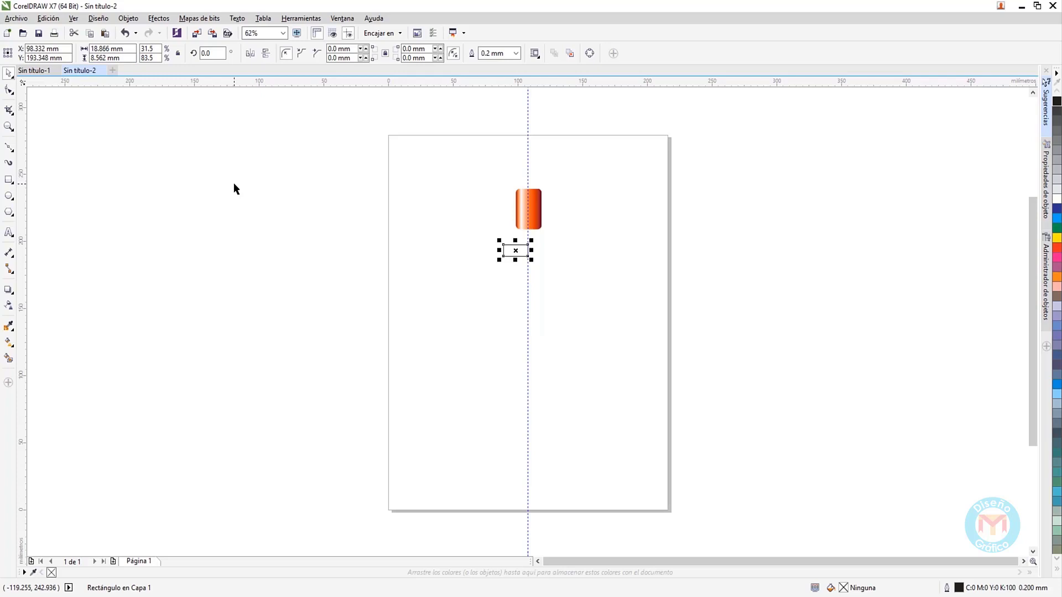
Choose the saved Cilindro Dorado gradient as the fill for the small rectangle
{"action": "key", "text": "F11"}
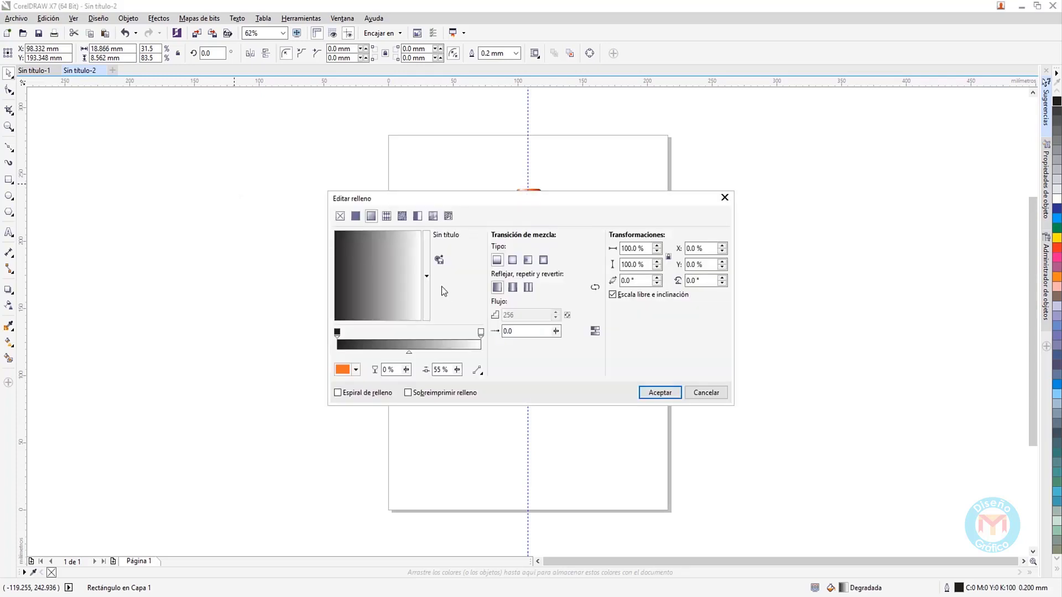
{"action": "left_click", "coordinate": [427, 276]}
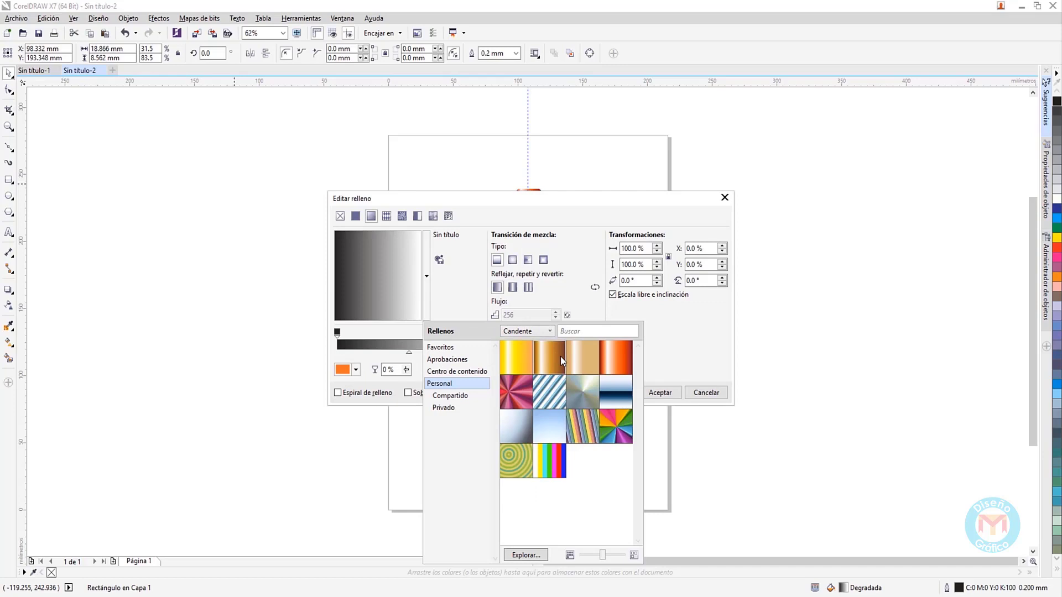
{"action": "mouse_move", "coordinate": [560, 356]}
{"action": "left_click", "coordinate": [656, 453]}
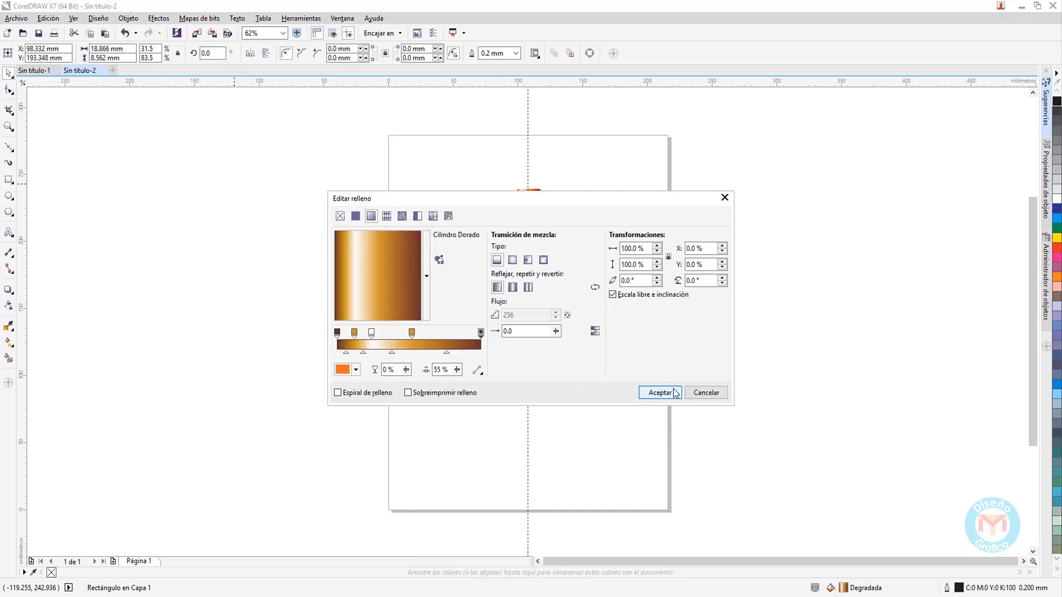
Check the hex colour of each node in the Cilindro Dorado gradient and apply the fill to the small rectangle
{"action": "left_click", "coordinate": [338, 331]}
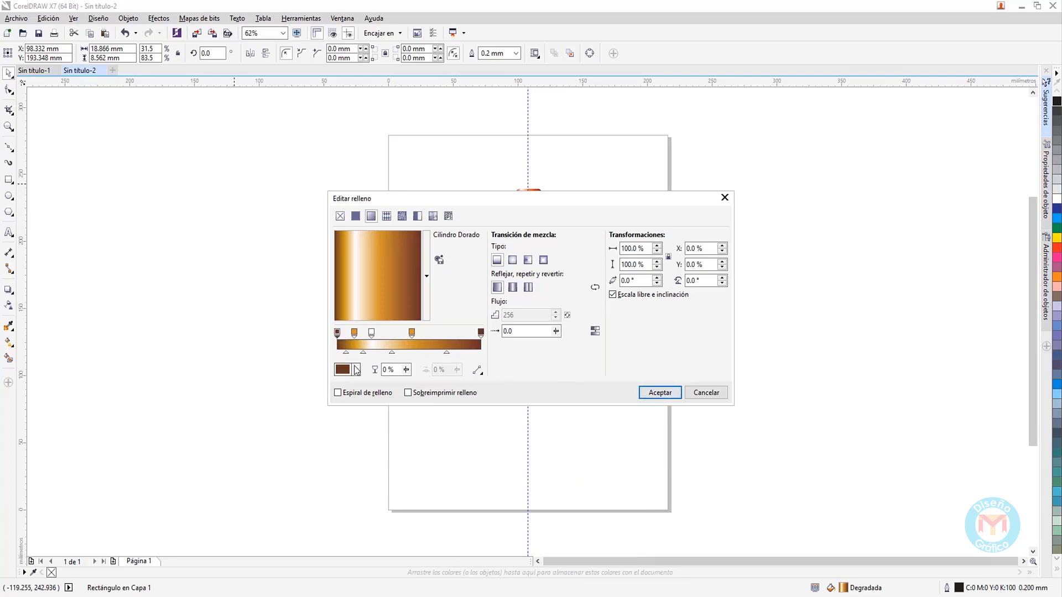
{"action": "left_click", "coordinate": [356, 370]}
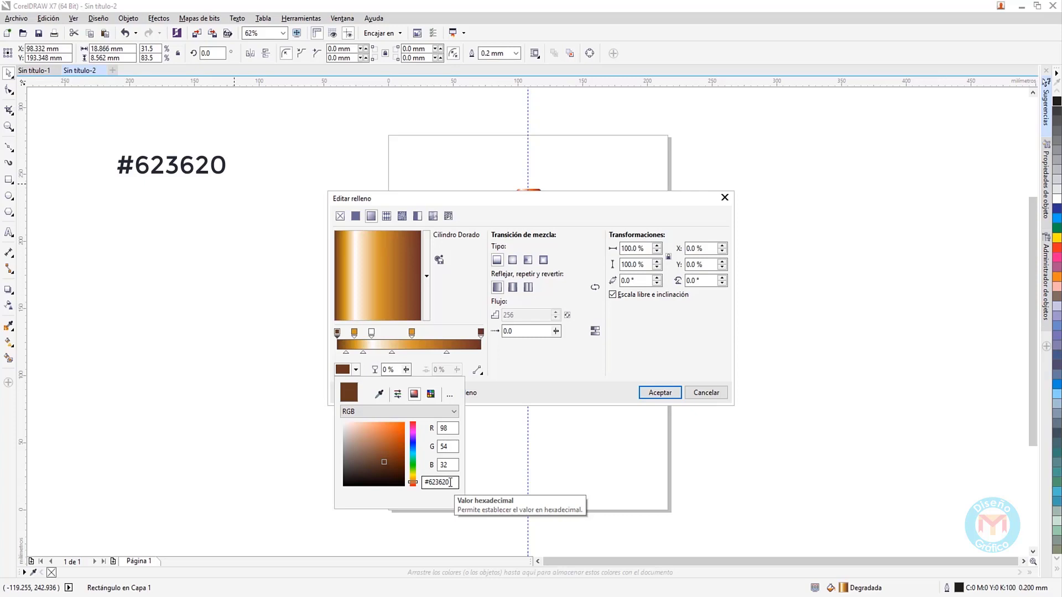
{"action": "left_click", "coordinate": [354, 333]}
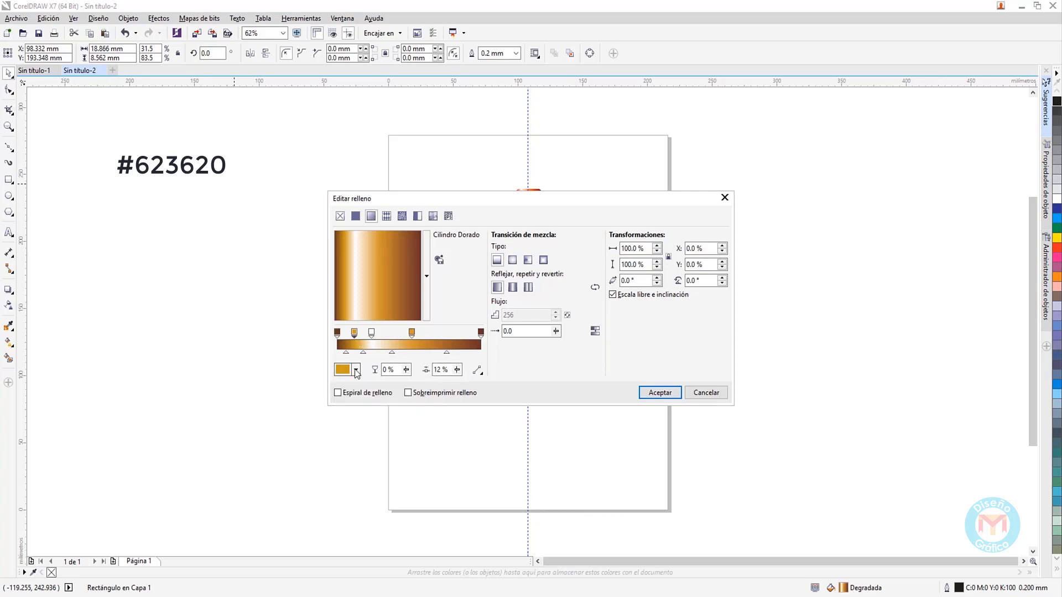
{"action": "left_click", "coordinate": [356, 370]}
{"action": "left_click", "coordinate": [371, 333]}
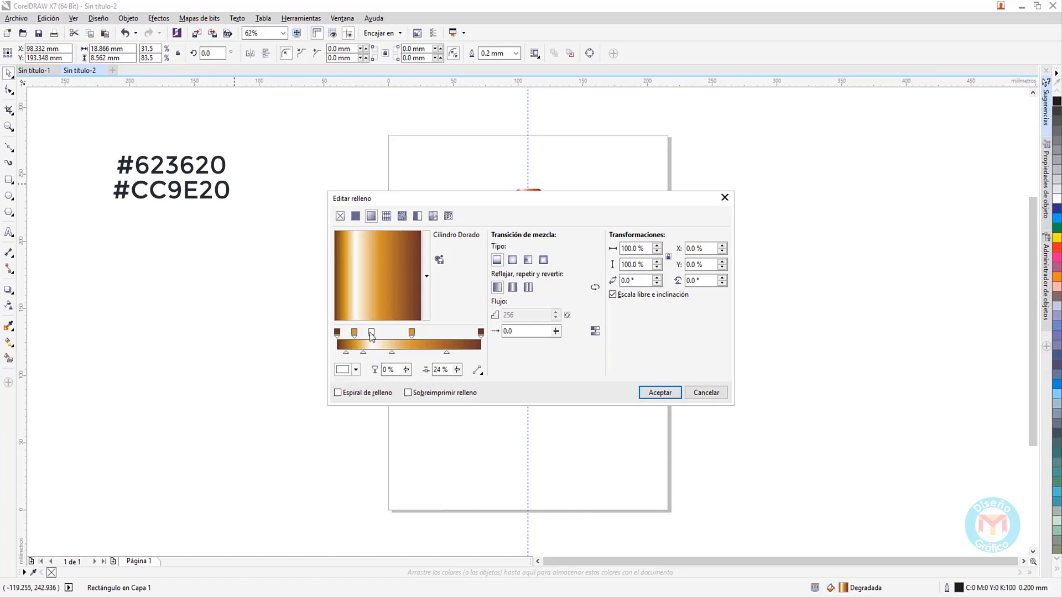
{"action": "left_click", "coordinate": [357, 370]}
{"action": "left_click", "coordinate": [412, 332]}
{"action": "left_click", "coordinate": [411, 332]}
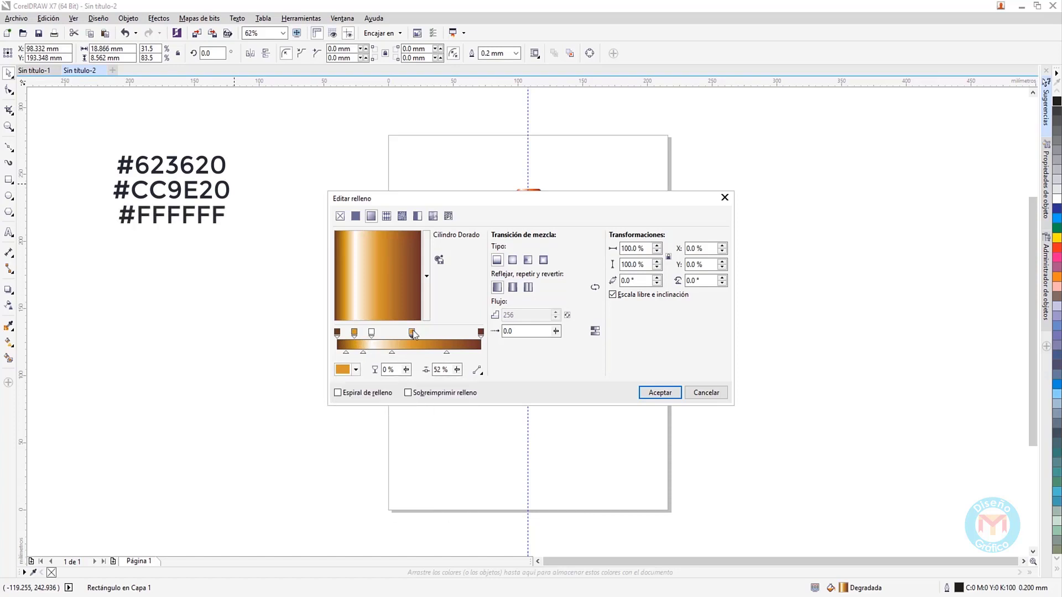
{"action": "left_click", "coordinate": [356, 370]}
{"action": "left_click", "coordinate": [480, 332]}
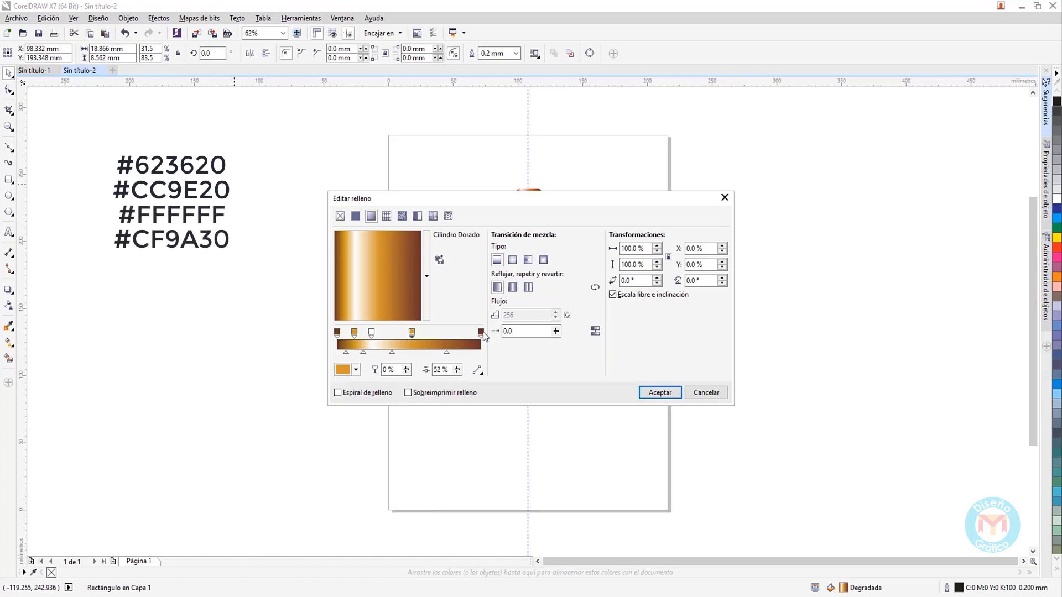
{"action": "left_click", "coordinate": [480, 332]}
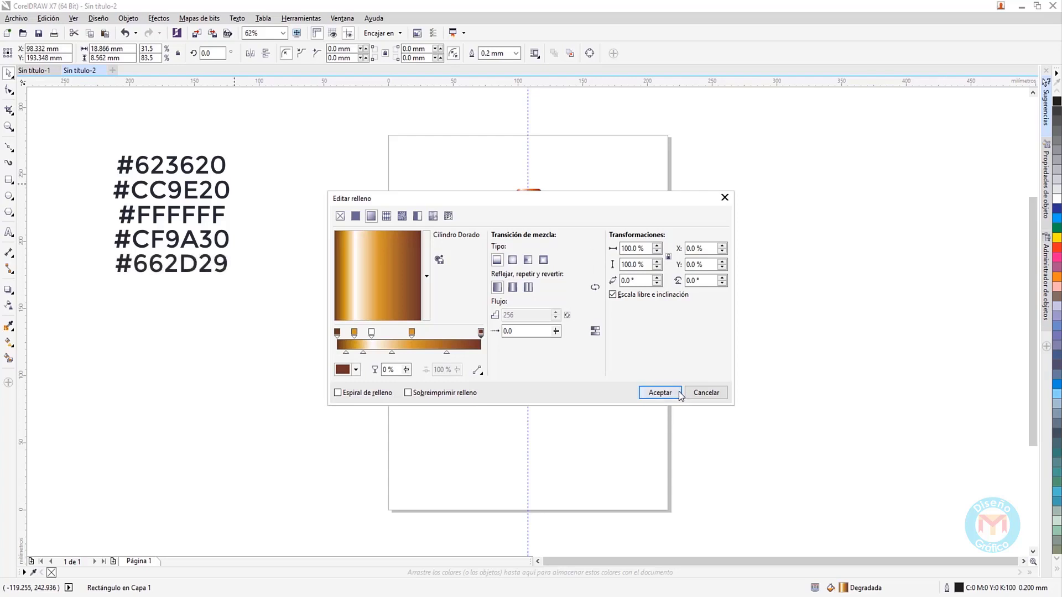
{"action": "left_click", "coordinate": [660, 393]}
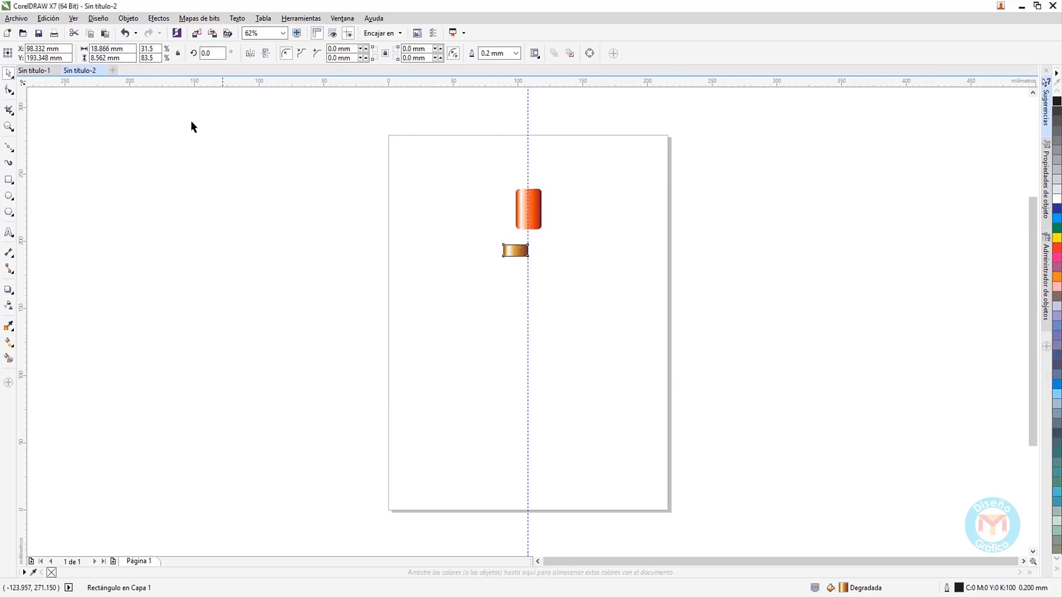
Position the gold rectangle at X 108.727 mm and Y 244.658 mm
{"action": "left_click", "coordinate": [513, 251]}
{"action": "double_click", "coordinate": [39, 49]}
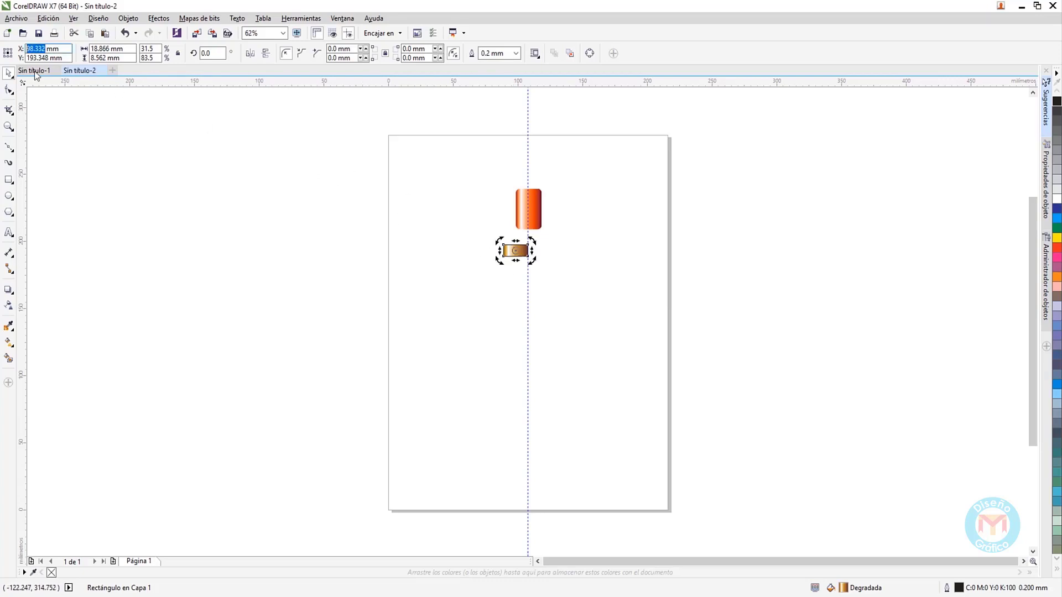
{"action": "type", "text": "10"}
{"action": "type", "text": "8.72"}
{"action": "type", "text": "7"}
{"action": "key", "text": "Tab"}
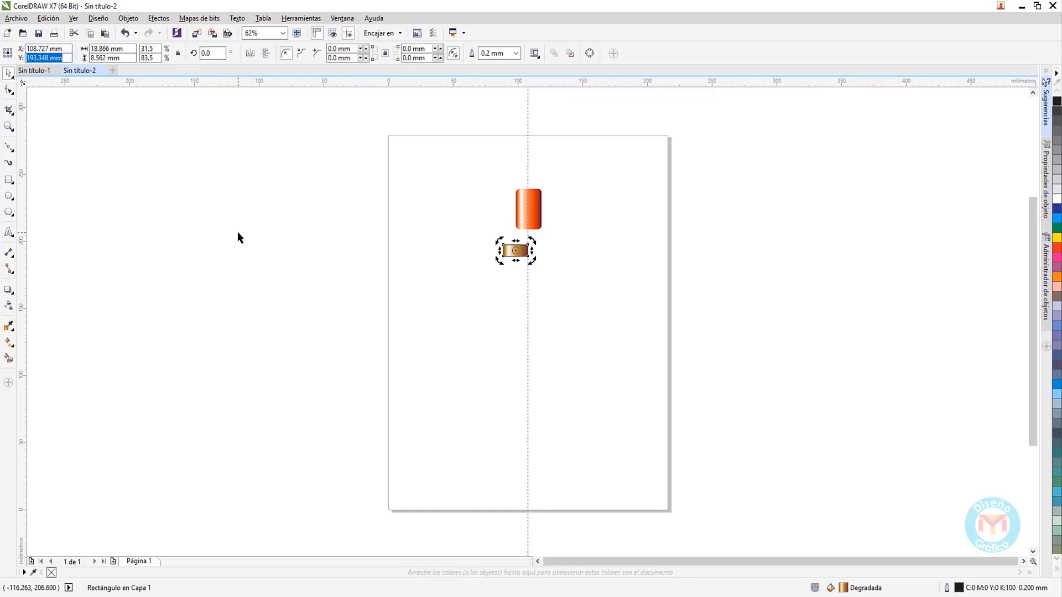
{"action": "type", "text": "244.658"}
{"action": "key", "text": "Return"}
Set the size of the red rectangle to 13.944 mm wide by 26.299 mm high
{"action": "left_click", "coordinate": [535, 223]}
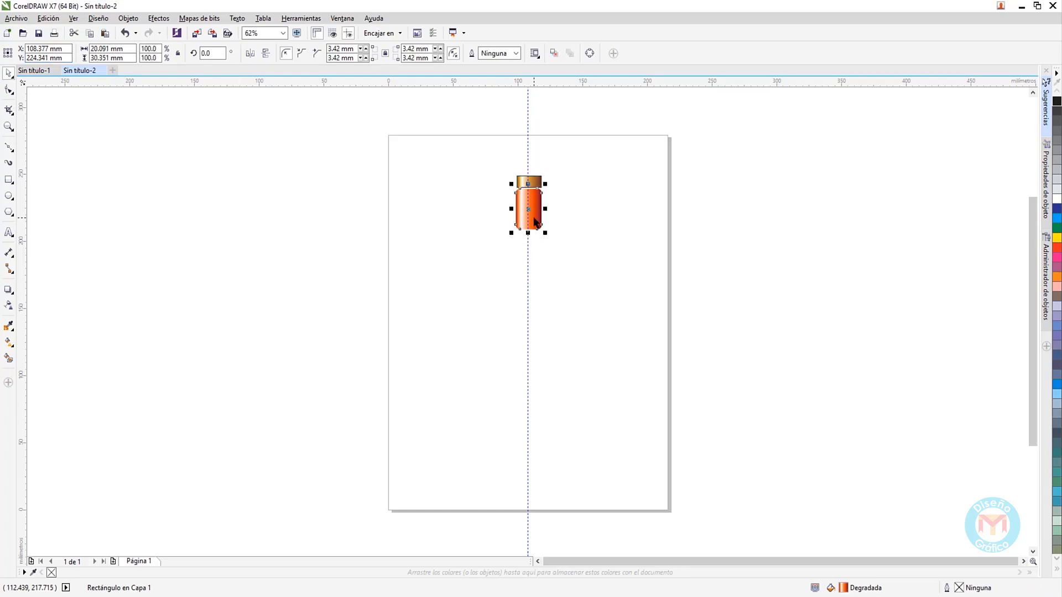
{"action": "type", "text": "13"}
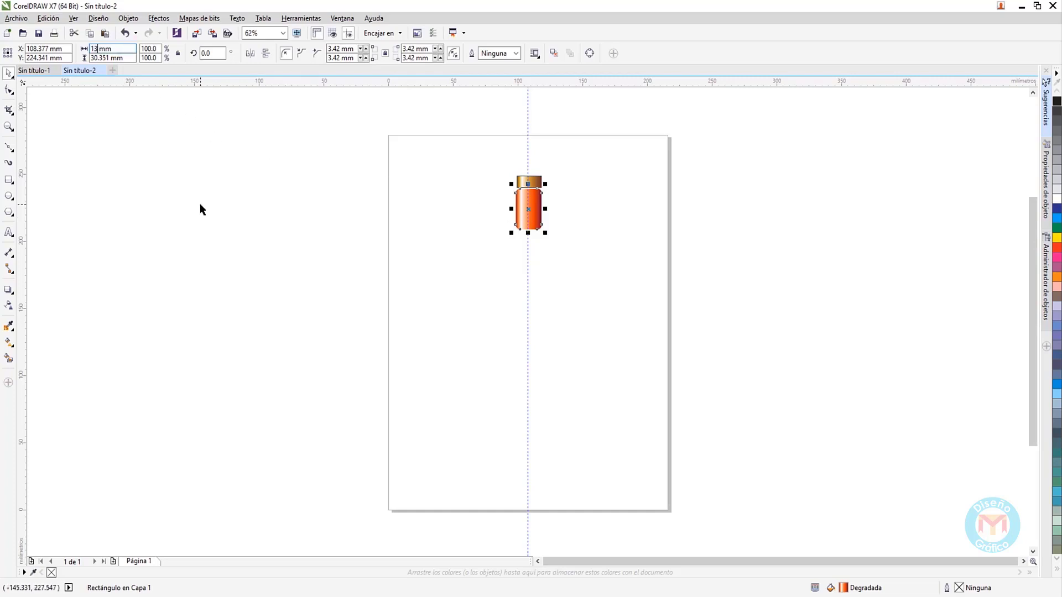
{"action": "type", "text": ".944"}
{"action": "key", "text": "Tab"}
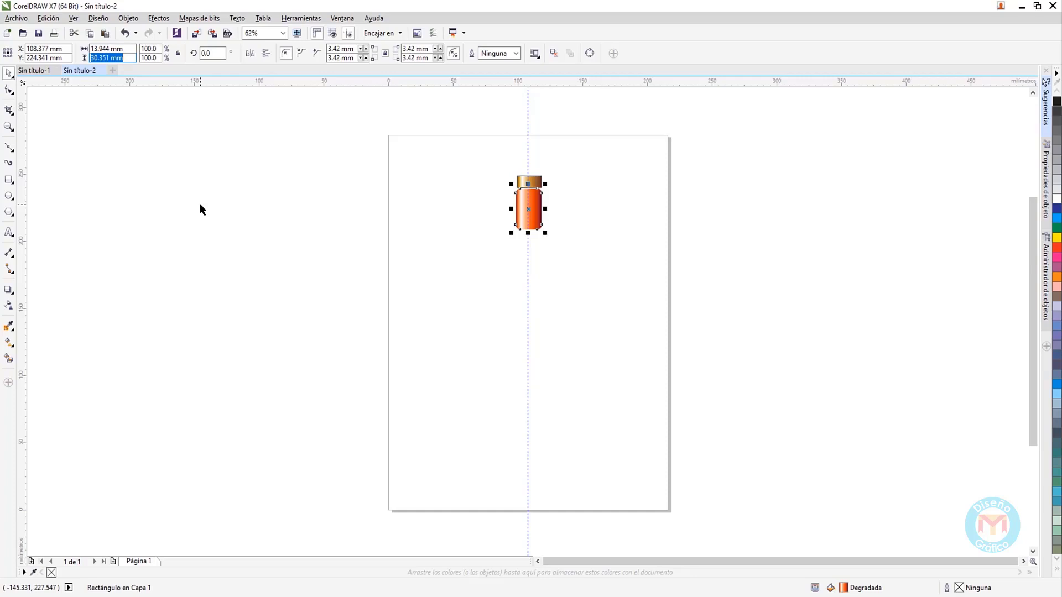
{"action": "type", "text": "26.299"}
{"action": "key", "text": "Return"}
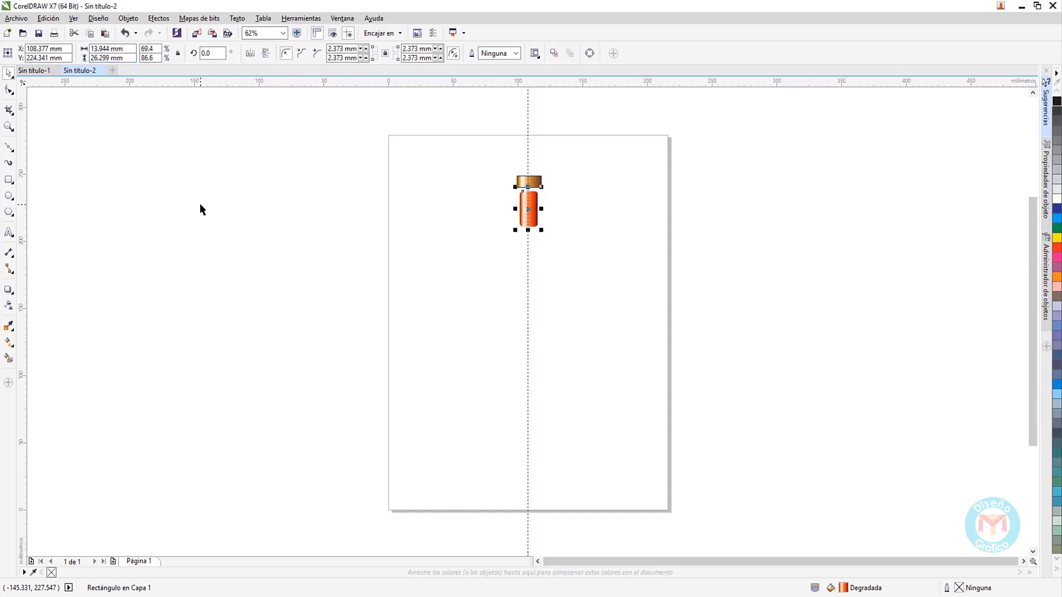
Position the red rectangle at X 109.137 mm and Y 250.044 mm, and deselect it
{"action": "key", "text": "Tab"}
{"action": "type", "text": "109.137"}
{"action": "key", "text": "Tab"}
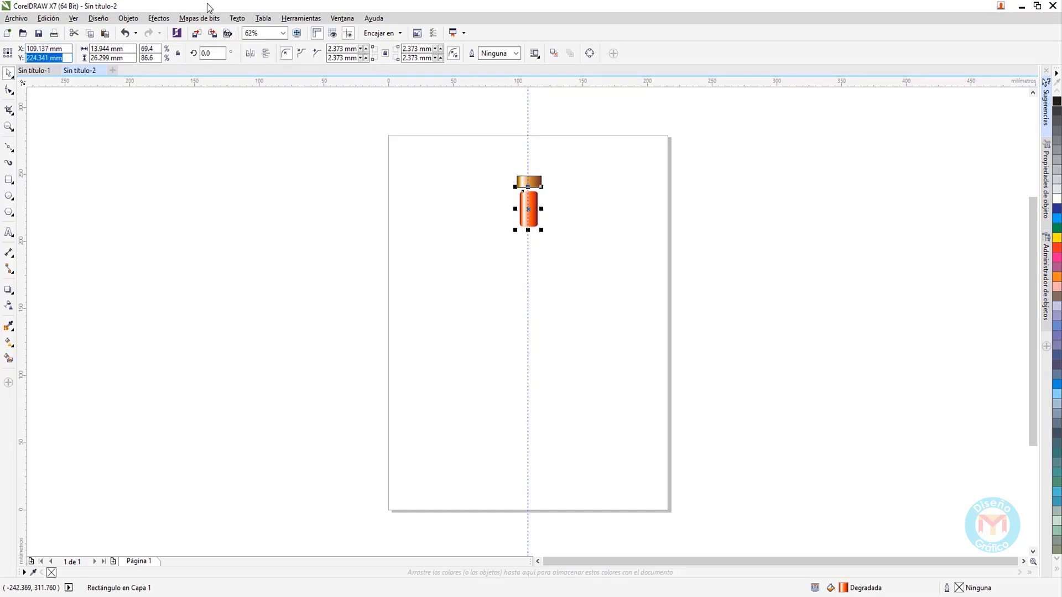
{"action": "type", "text": "250.044"}
{"action": "key", "text": "Return"}
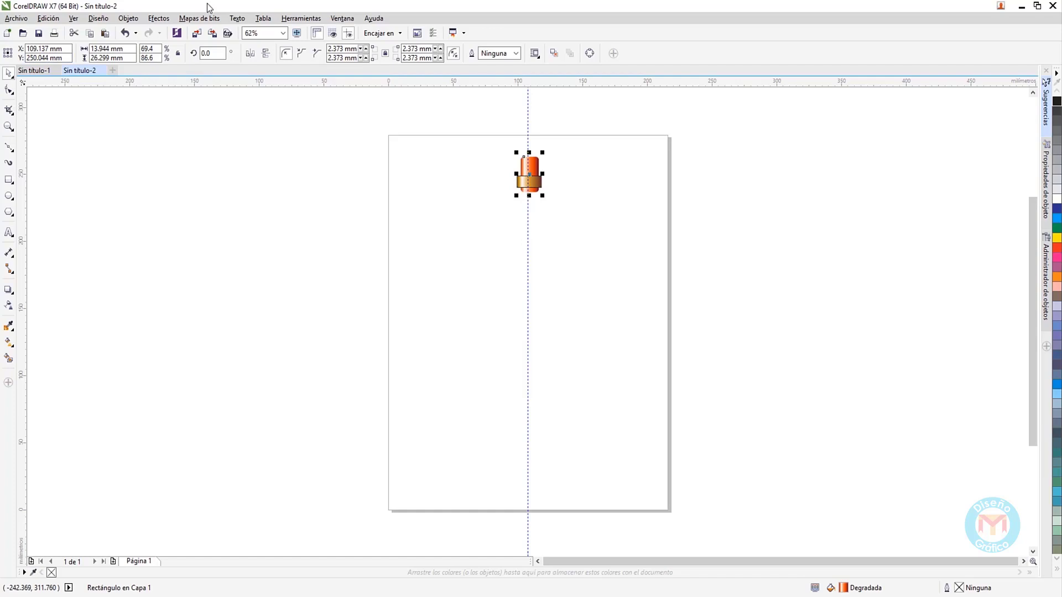
{"action": "left_click", "coordinate": [550, 185]}
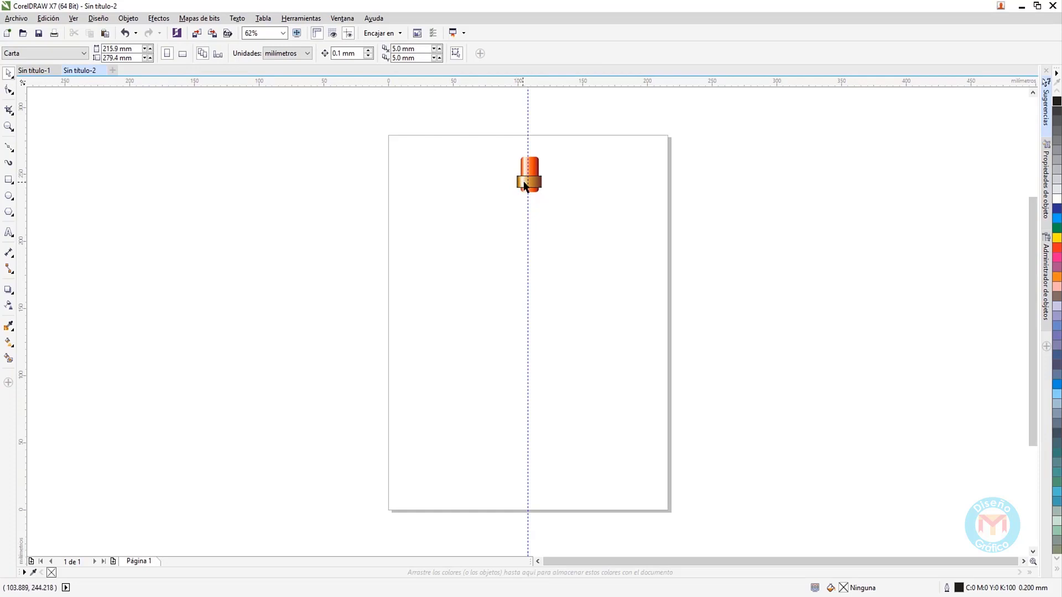
Nudge the gold rectangle 0.1 mm to the right to centre it over the red shape
{"action": "left_click", "coordinate": [524, 182]}
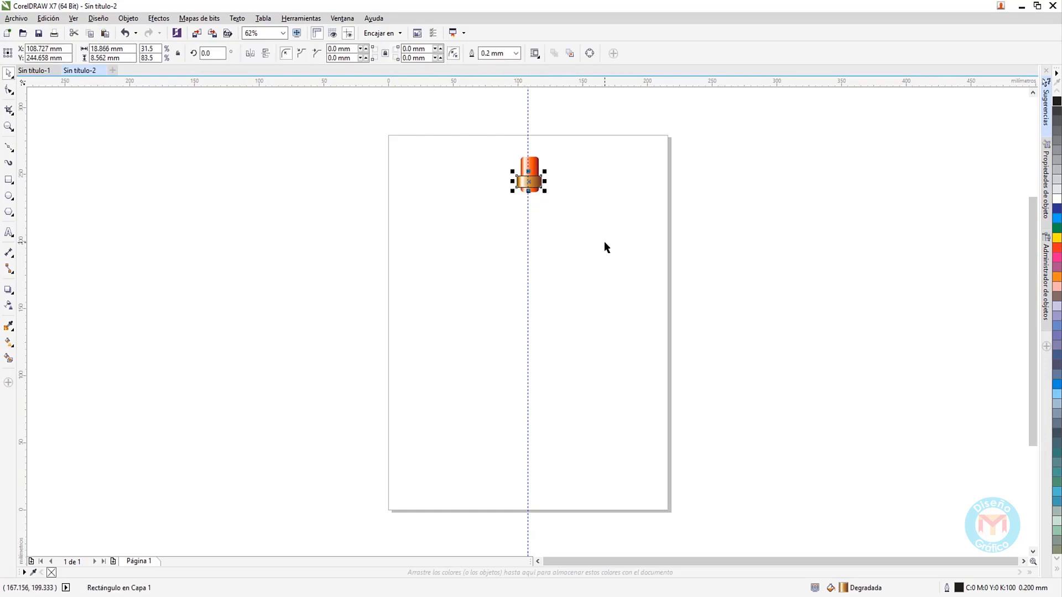
{"action": "key", "text": "Right"}
{"action": "key", "text": "Right"}
{"action": "key", "text": "Left"}
{"action": "key", "text": "Escape"}
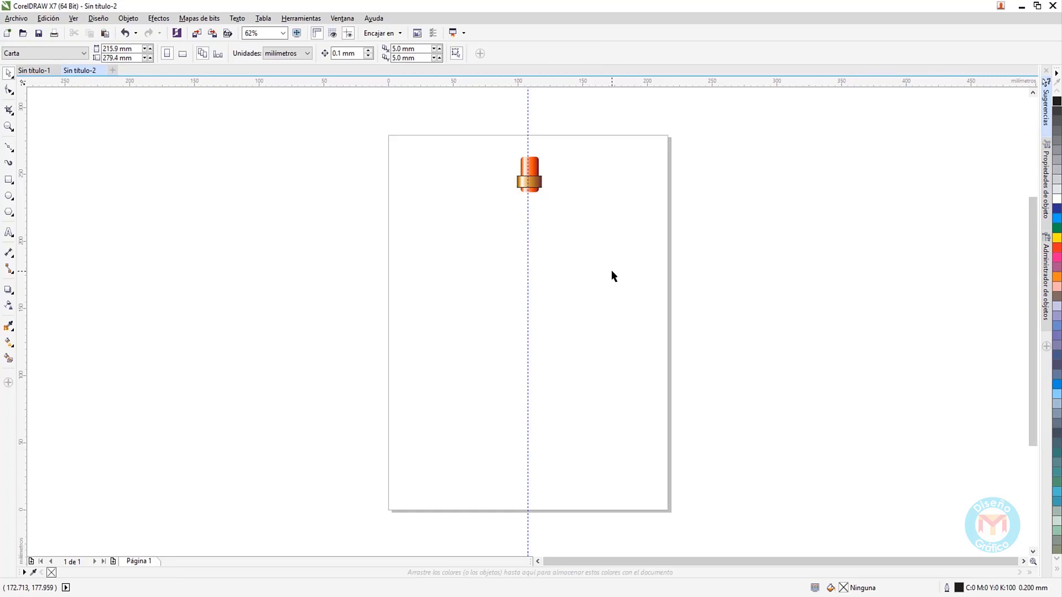
Move the white node of the gold rectangle's gradient to 31 % and apply the fill
{"action": "left_click", "coordinate": [536, 182]}
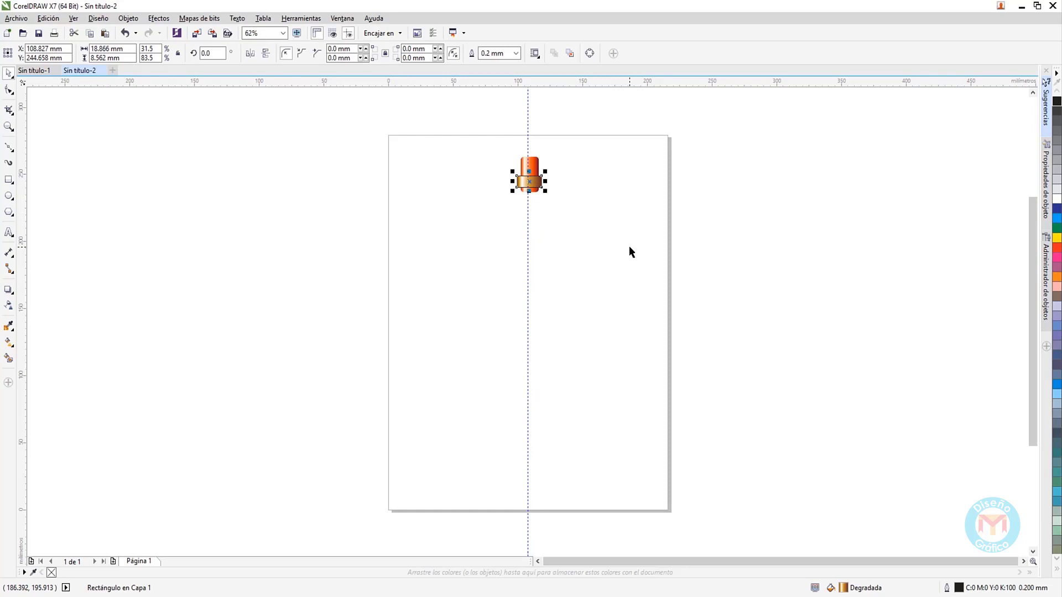
{"action": "key", "text": "F11"}
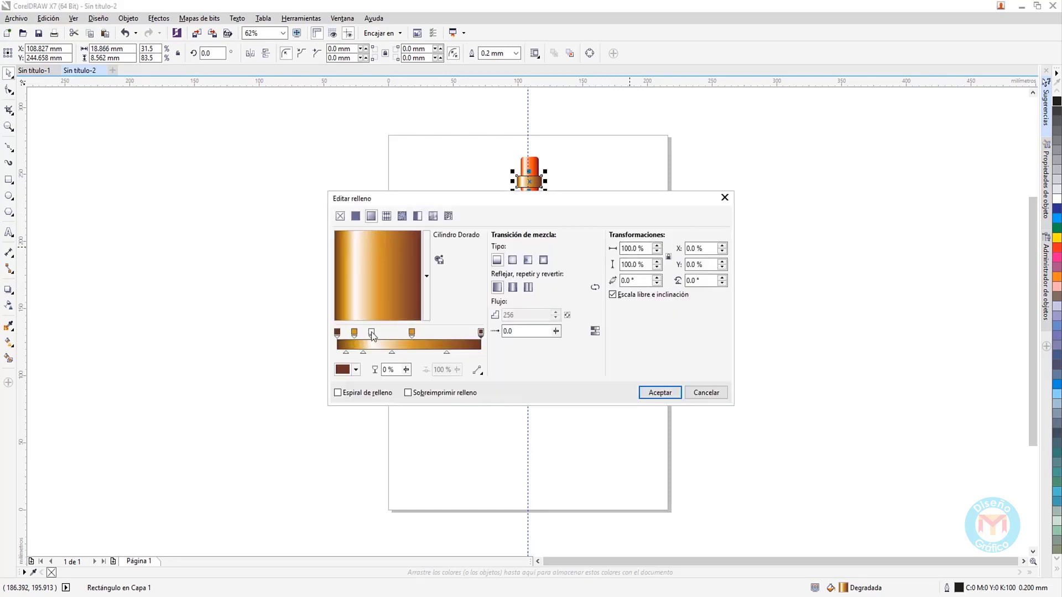
{"action": "left_click_drag", "start_coordinate": [371, 333], "coordinate": [384, 337]}
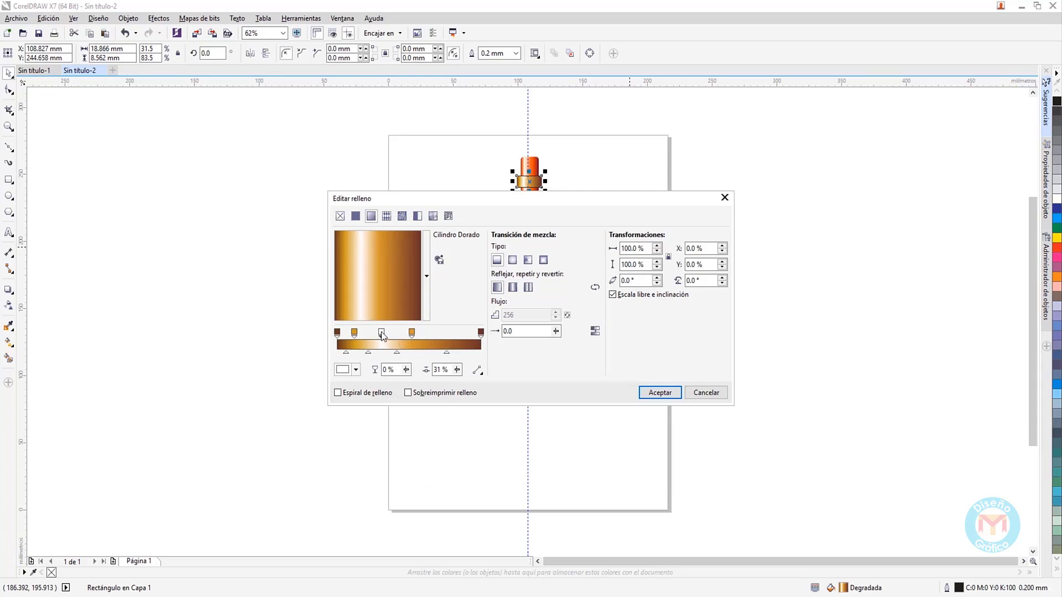
{"action": "left_click", "coordinate": [681, 393]}
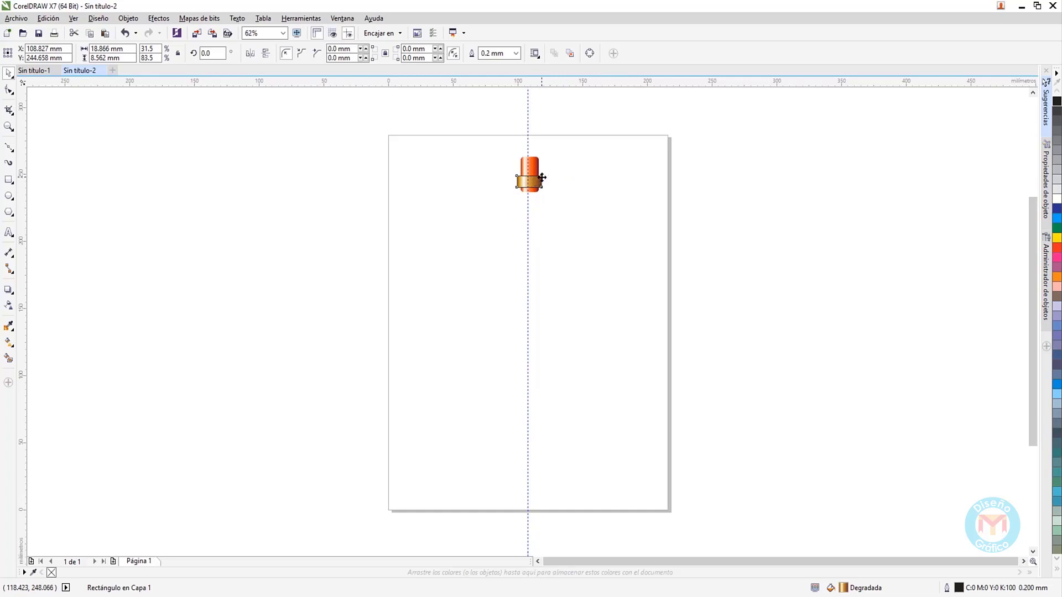
Duplicate the gold rectangle twice straight downward, stacking each copy edge to edge below the previous one
{"action": "key", "text": "shift"}
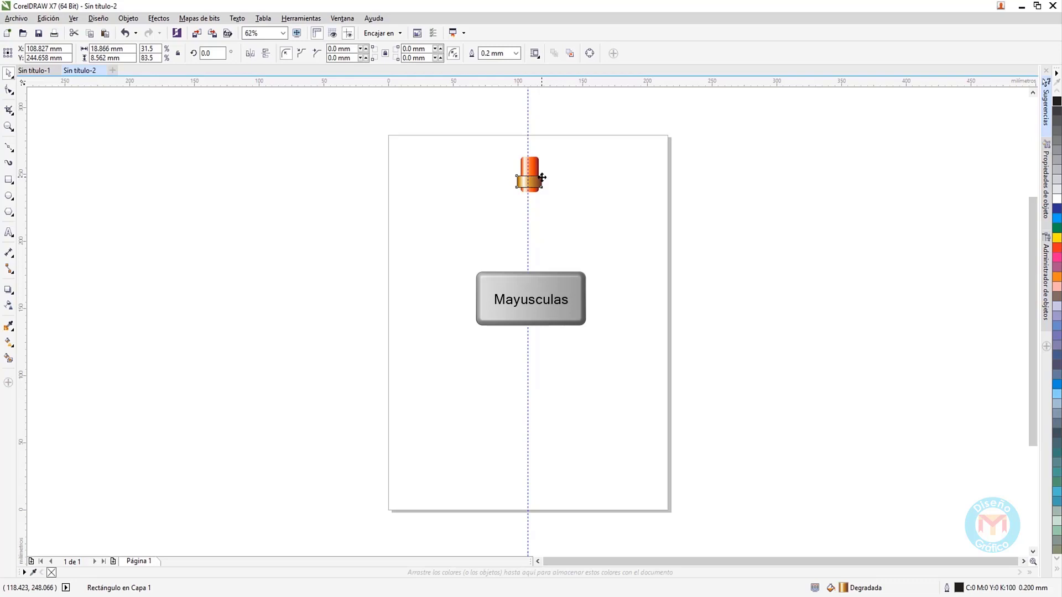
{"action": "left_click_drag", "start_coordinate": [542, 177], "coordinate": [542, 186]}
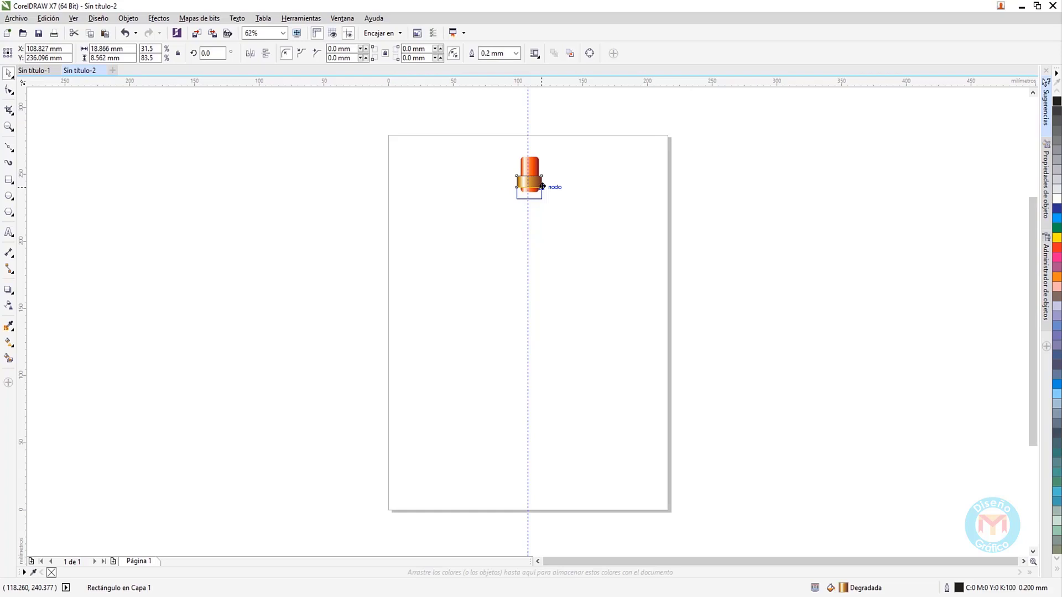
{"action": "left_click_drag", "start_coordinate": [543, 186], "coordinate": [546, 195]}
{"action": "left_click_drag", "start_coordinate": [542, 190], "coordinate": [542, 191]}
{"action": "left_click_drag", "start_coordinate": [543, 190], "coordinate": [541, 199]}
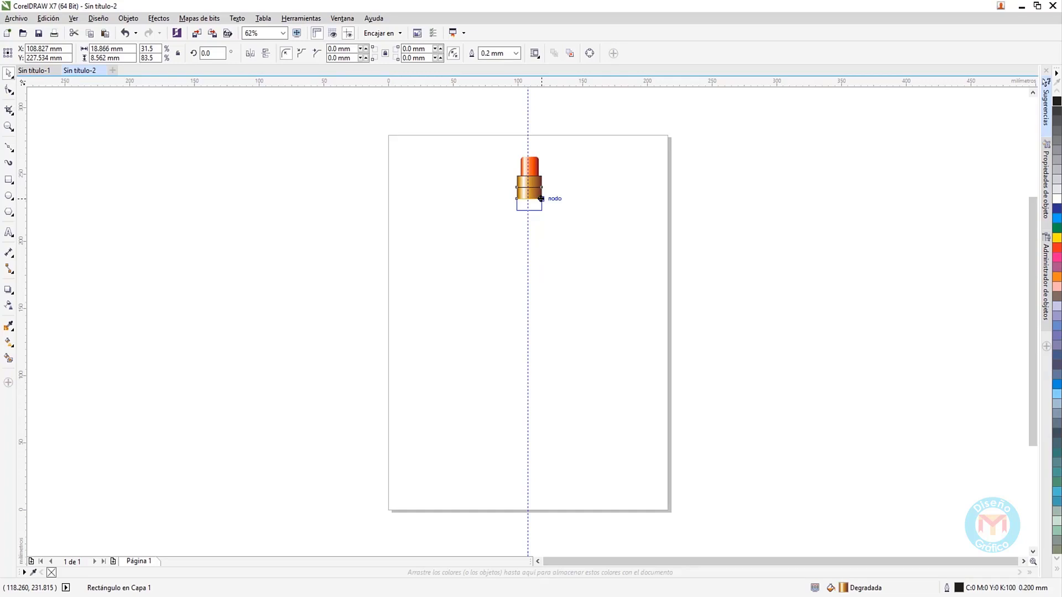
{"action": "left_click_drag", "start_coordinate": [541, 198], "coordinate": [541, 199]}
{"action": "left_click", "coordinate": [550, 238]}
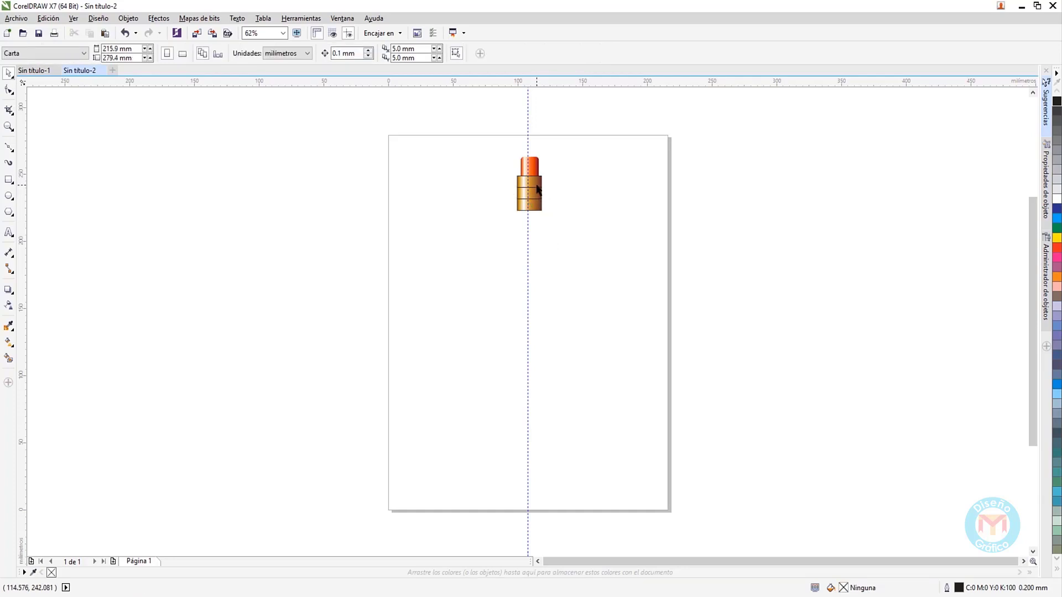
Duplicate the upper two gold rectangles together straight down to the lower edge of the gold stack
{"action": "left_click", "coordinate": [534, 188]}
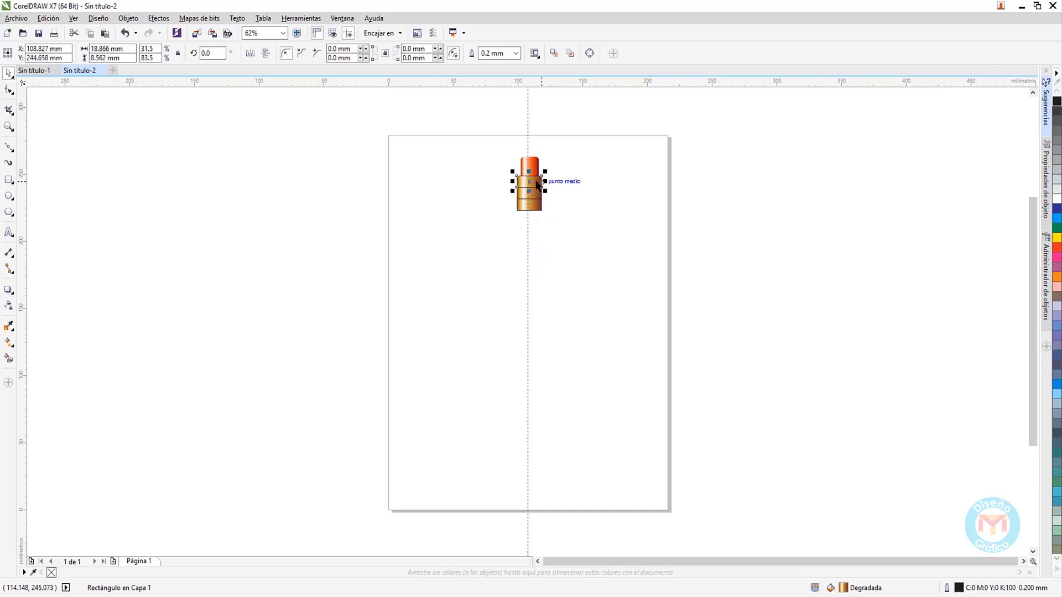
{"action": "left_click", "coordinate": [536, 193], "text": "shift"}
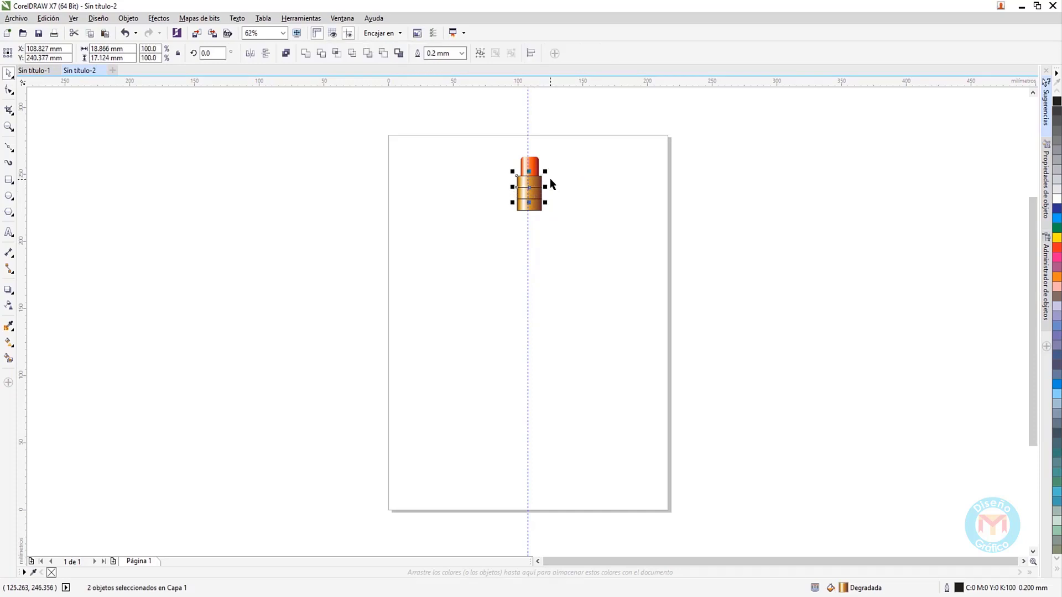
{"action": "left_click_drag", "start_coordinate": [542, 175], "coordinate": [542, 211]}
{"action": "left_click", "coordinate": [568, 222]}
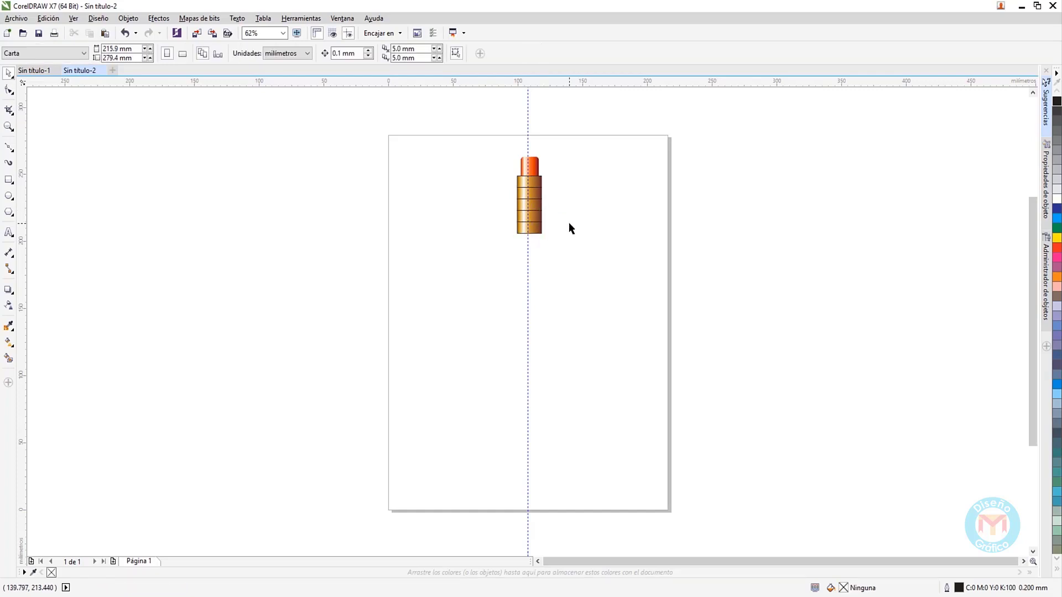
Set the width of the middle gold rectangle to 15.554 mm
{"action": "left_click", "coordinate": [540, 209]}
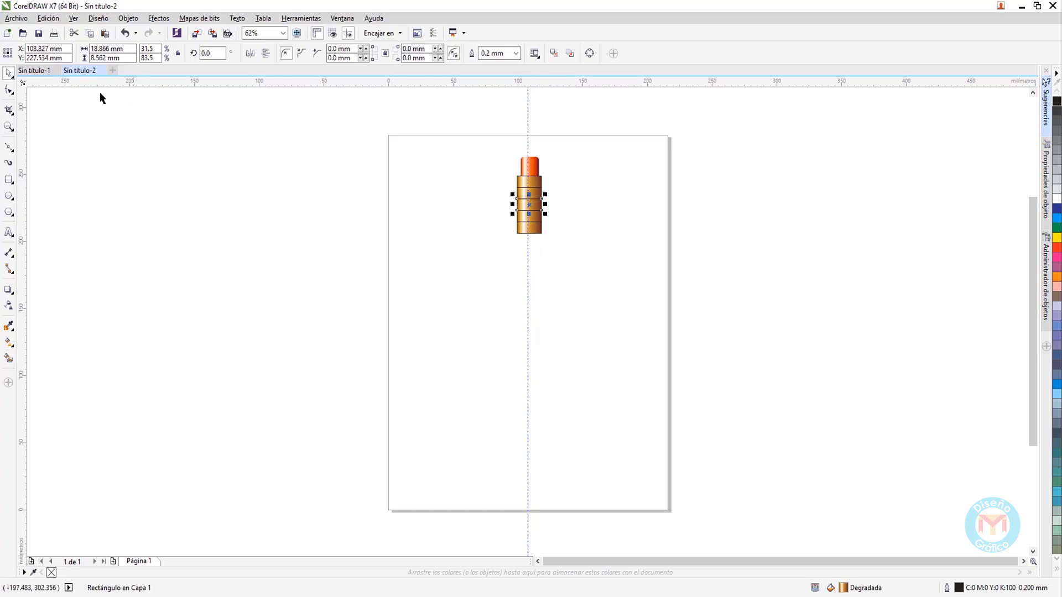
{"action": "double_click", "coordinate": [100, 48]}
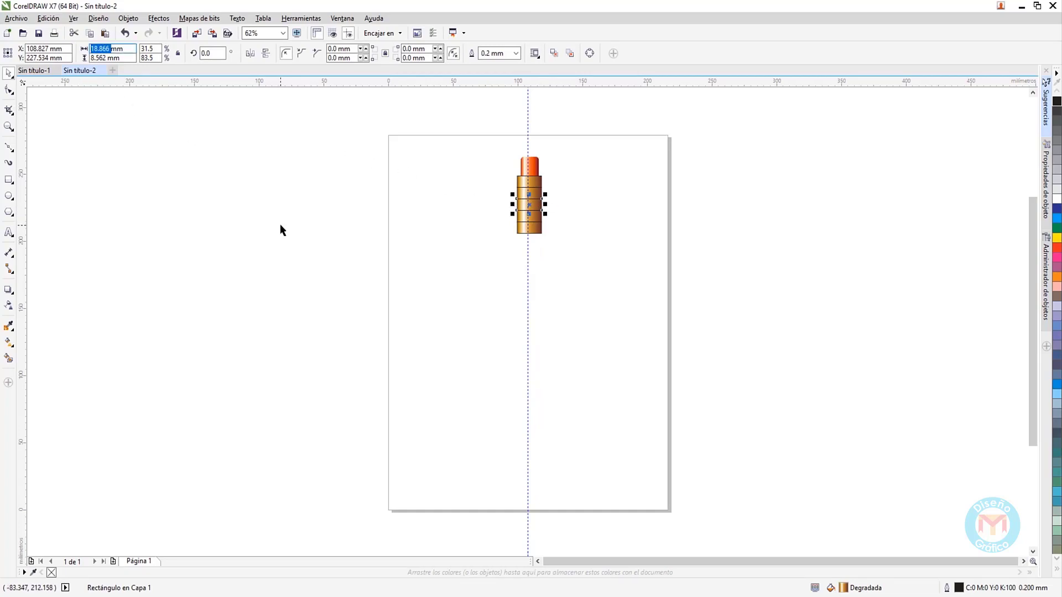
{"action": "type", "text": "15.554"}
{"action": "key", "text": "Return"}
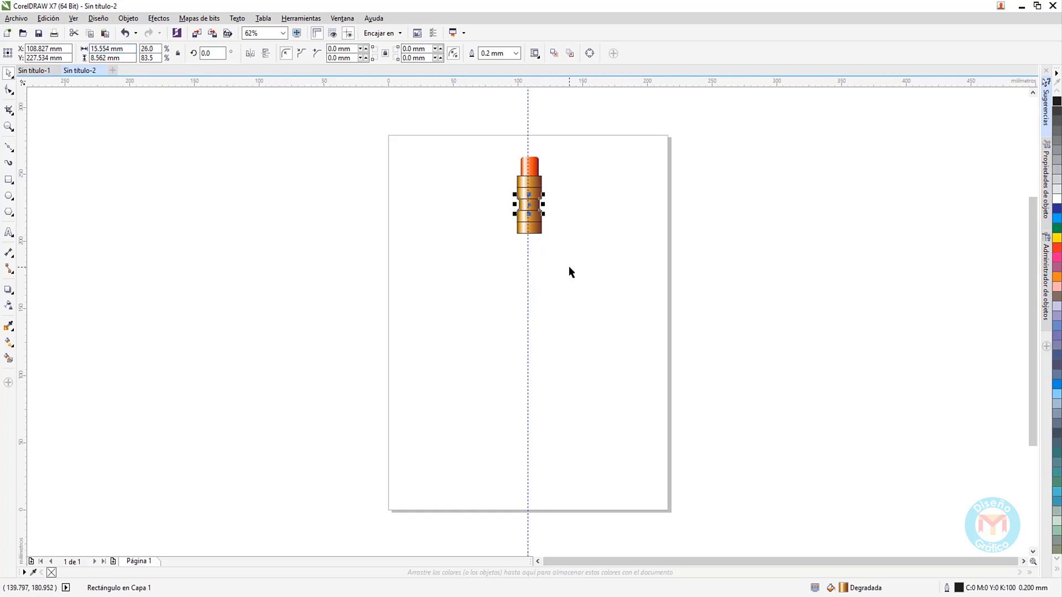
Shift the white node of the middle gold rectangle's gradient slightly to the left and apply the fill
{"action": "key", "text": "F11"}
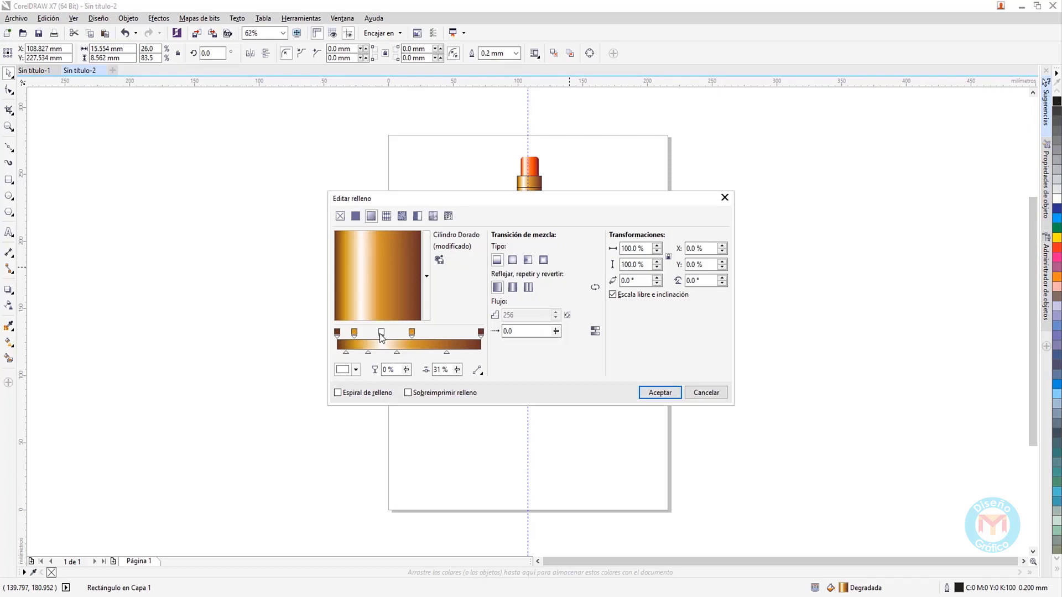
{"action": "left_click_drag", "start_coordinate": [376, 335], "coordinate": [369, 335]}
{"action": "left_click", "coordinate": [659, 393]}
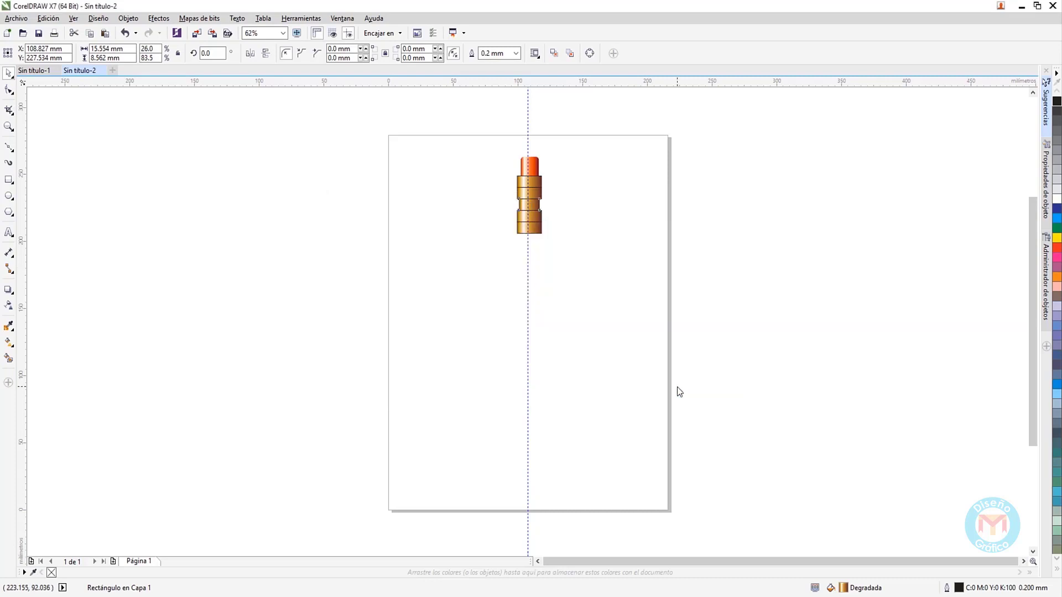
{"action": "left_click", "coordinate": [591, 285]}
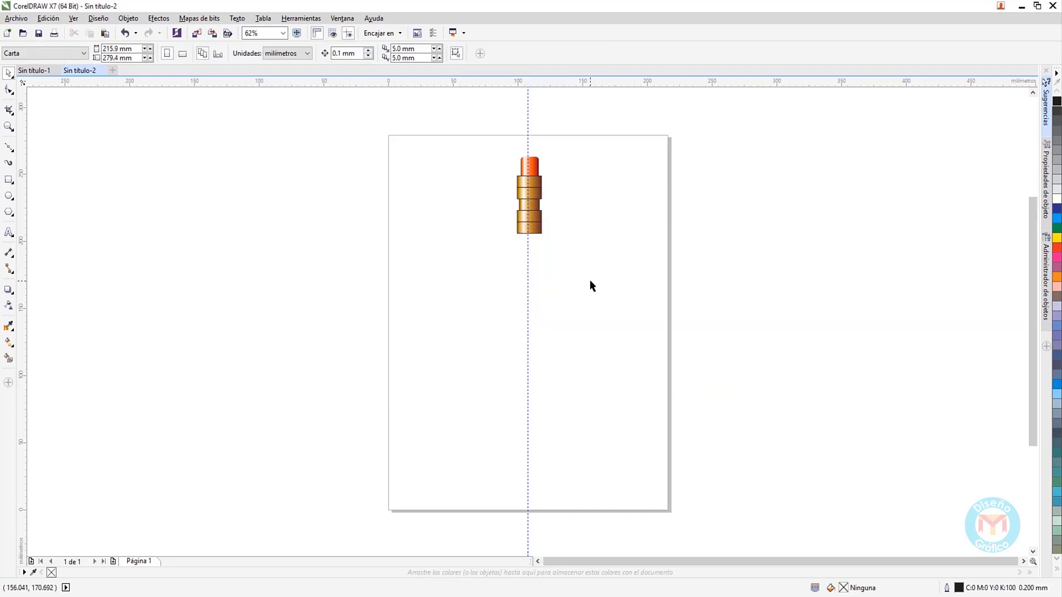
Draw the pencil body as a rectangle about 18.6 mm wide by 164.5 mm high, directly below the gold stack
{"action": "left_click", "coordinate": [9, 180]}
{"action": "left_click_drag", "start_coordinate": [516, 233], "coordinate": [540, 455]}
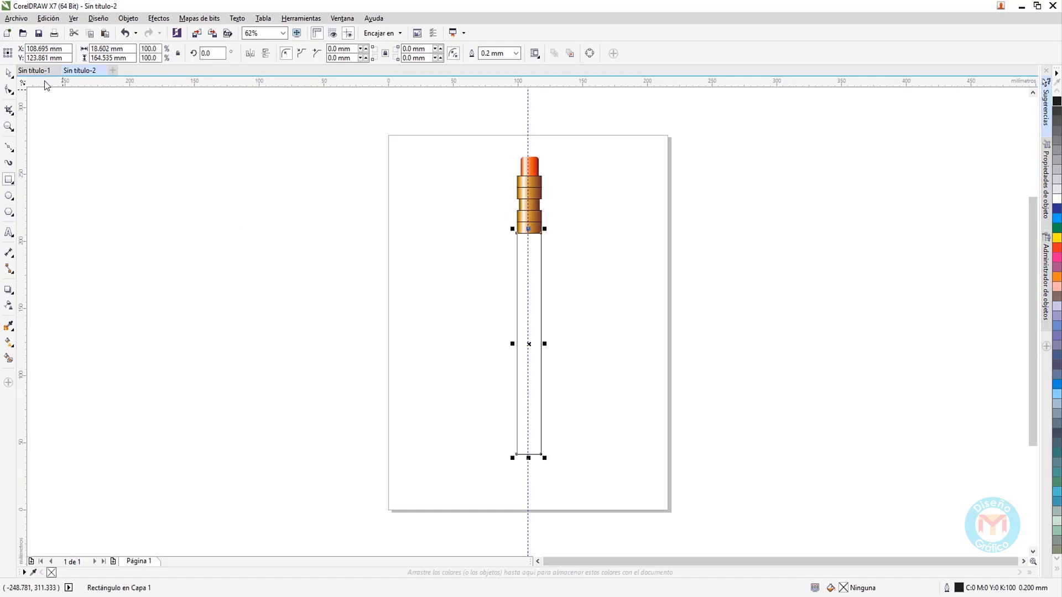
{"action": "left_click", "coordinate": [9, 73]}
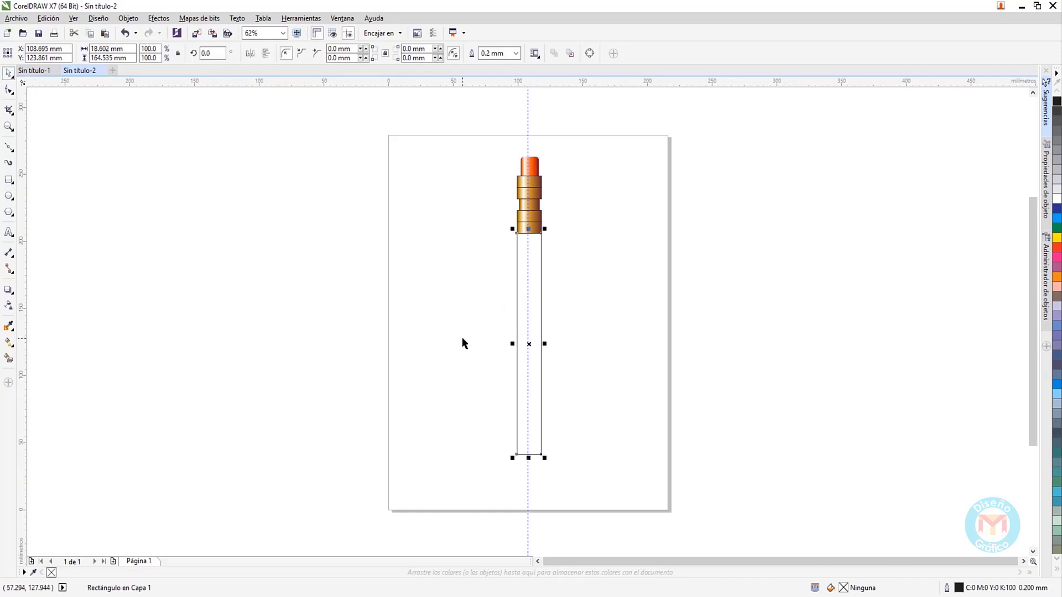
Choose the saved Cilindro Amarllo 02 gradient as the fill for the long body rectangle
{"action": "key", "text": "F11"}
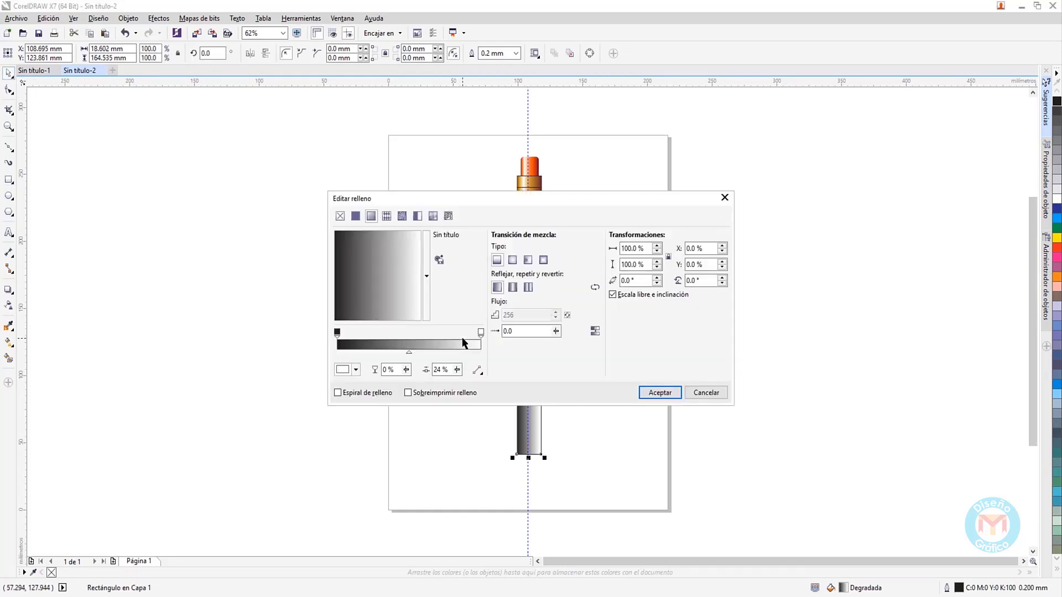
{"action": "left_click", "coordinate": [428, 288]}
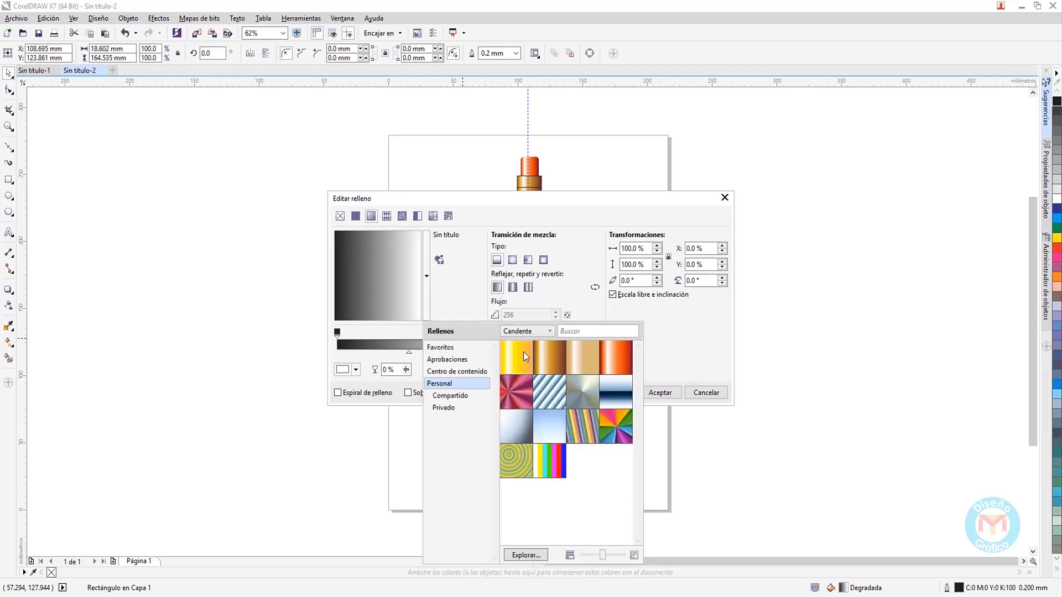
{"action": "mouse_move", "coordinate": [523, 352]}
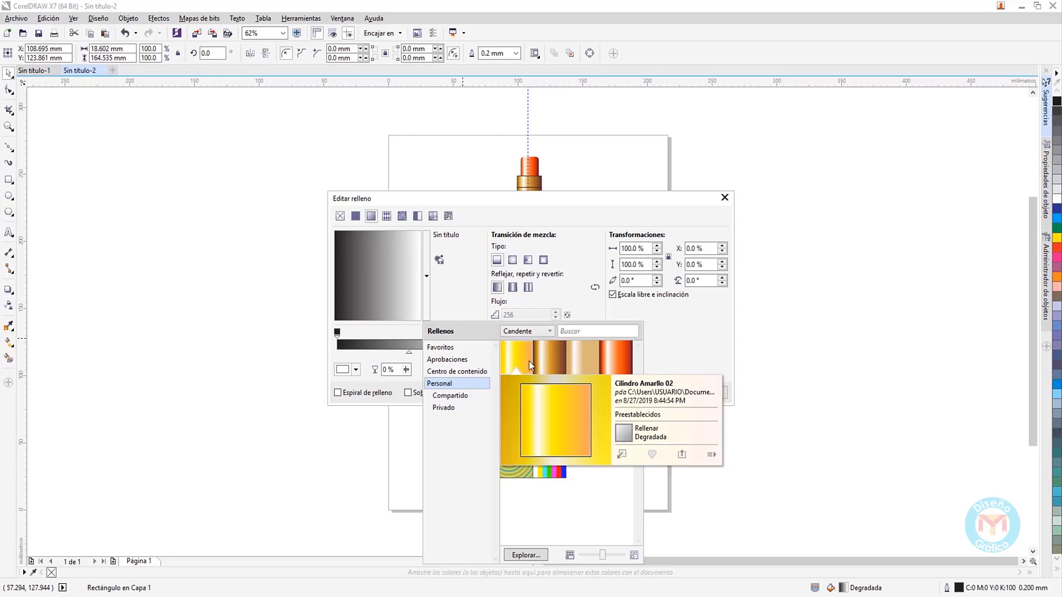
{"action": "left_click", "coordinate": [623, 454]}
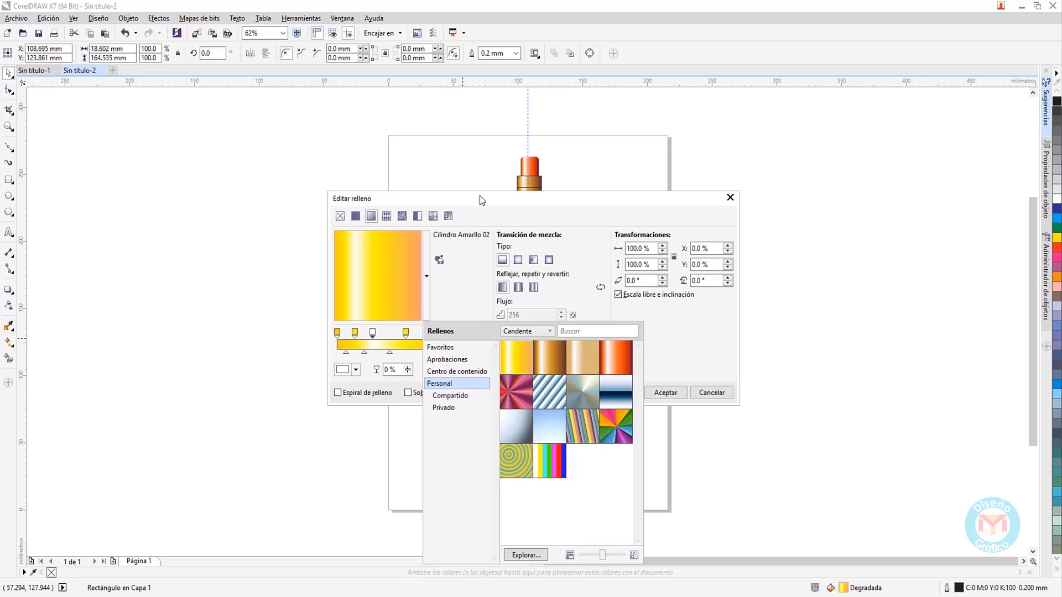
Examine the RGB colour of each of the five nodes in the Cilindro Amarllo 02 gradient
{"action": "left_click", "coordinate": [338, 333]}
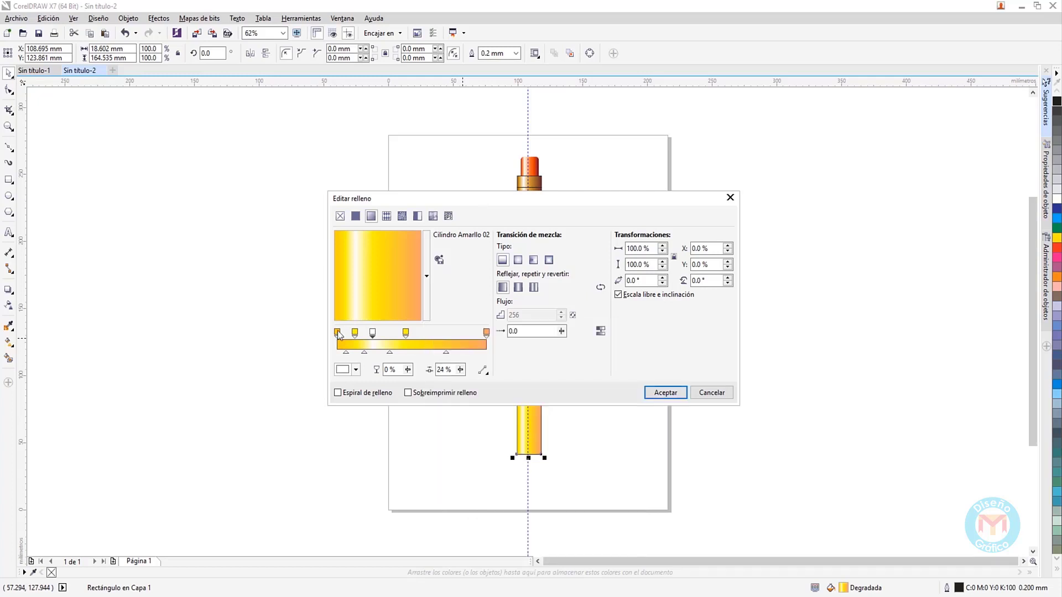
{"action": "left_click", "coordinate": [355, 369]}
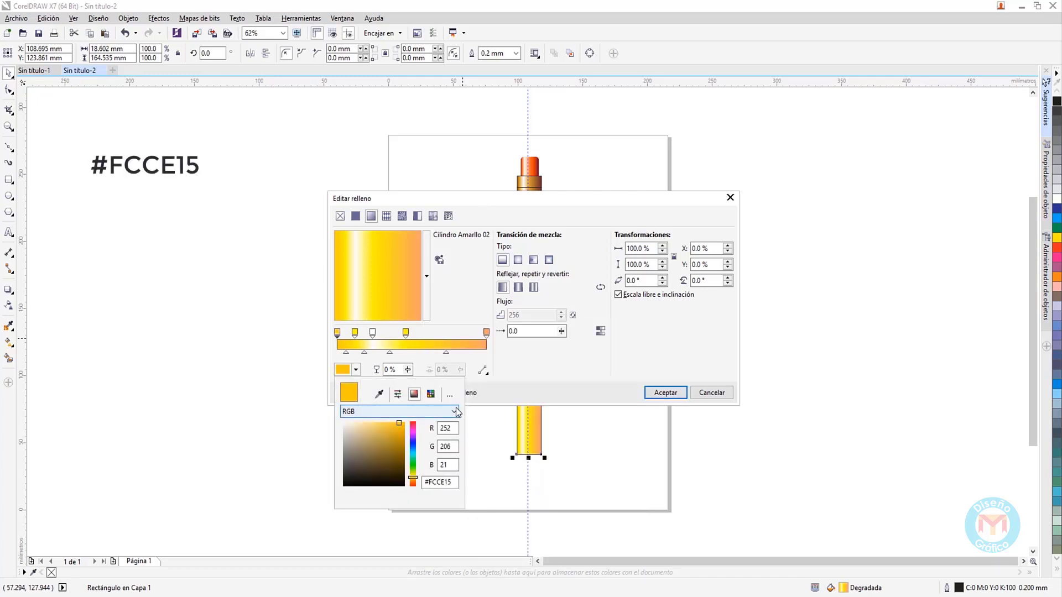
{"action": "left_click", "coordinate": [355, 333]}
{"action": "left_click", "coordinate": [356, 370]}
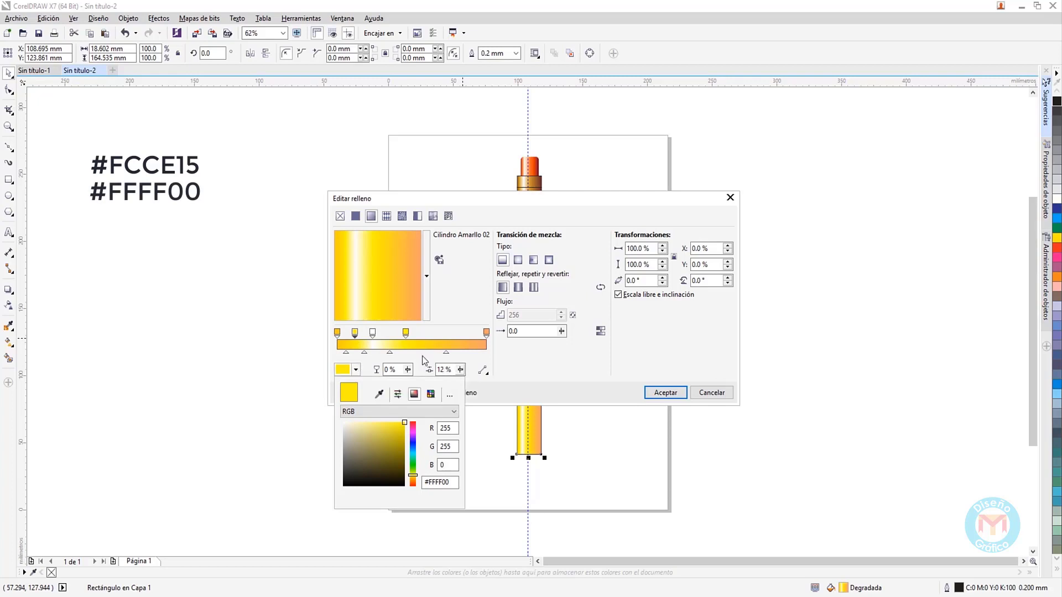
{"action": "left_click", "coordinate": [372, 333]}
{"action": "left_click", "coordinate": [356, 370]}
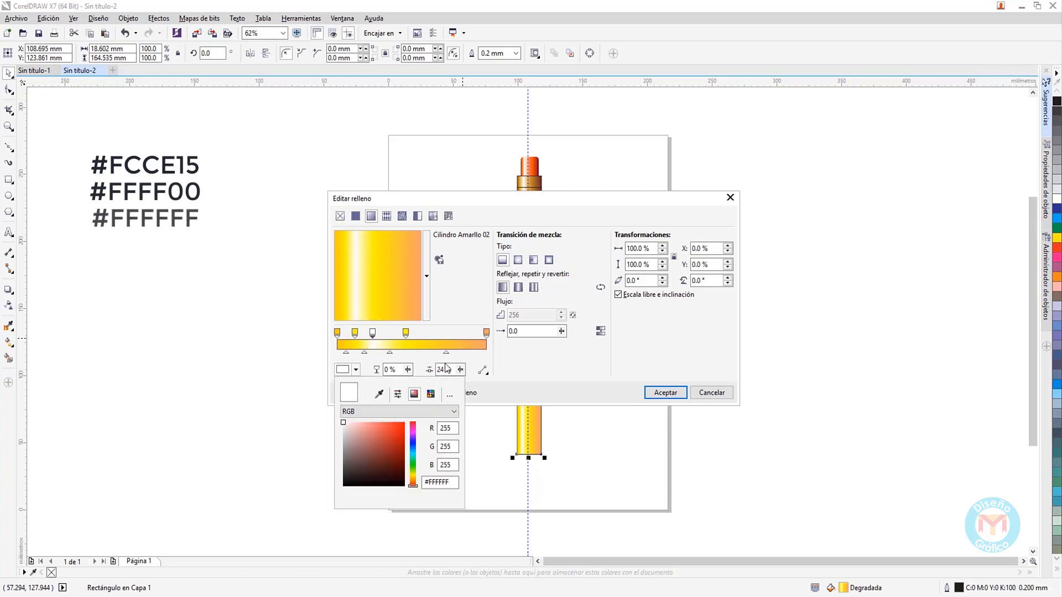
{"action": "left_click", "coordinate": [406, 333]}
{"action": "left_click", "coordinate": [406, 333]}
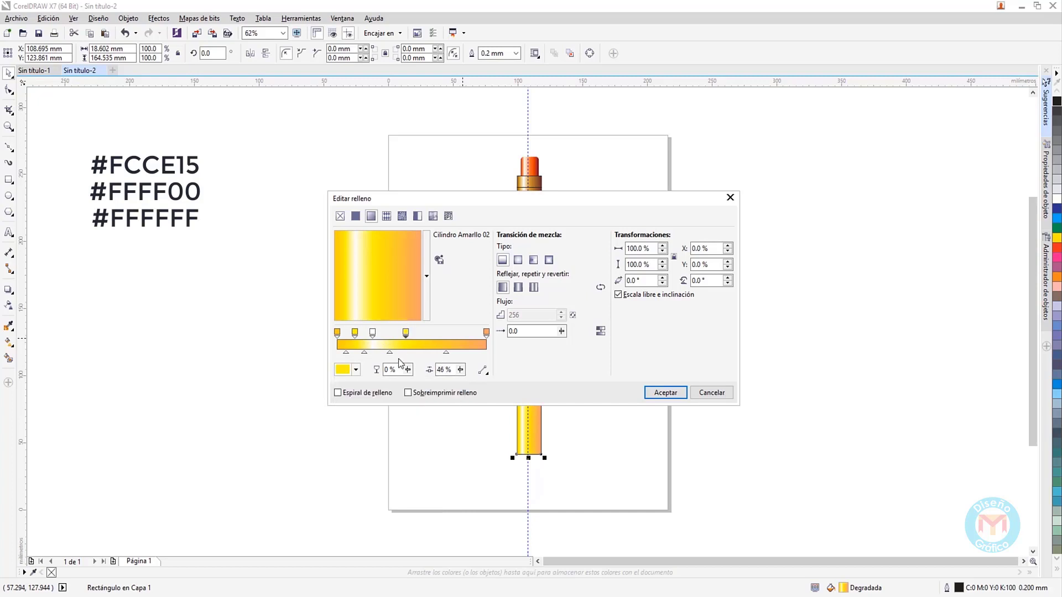
{"action": "left_click", "coordinate": [357, 370]}
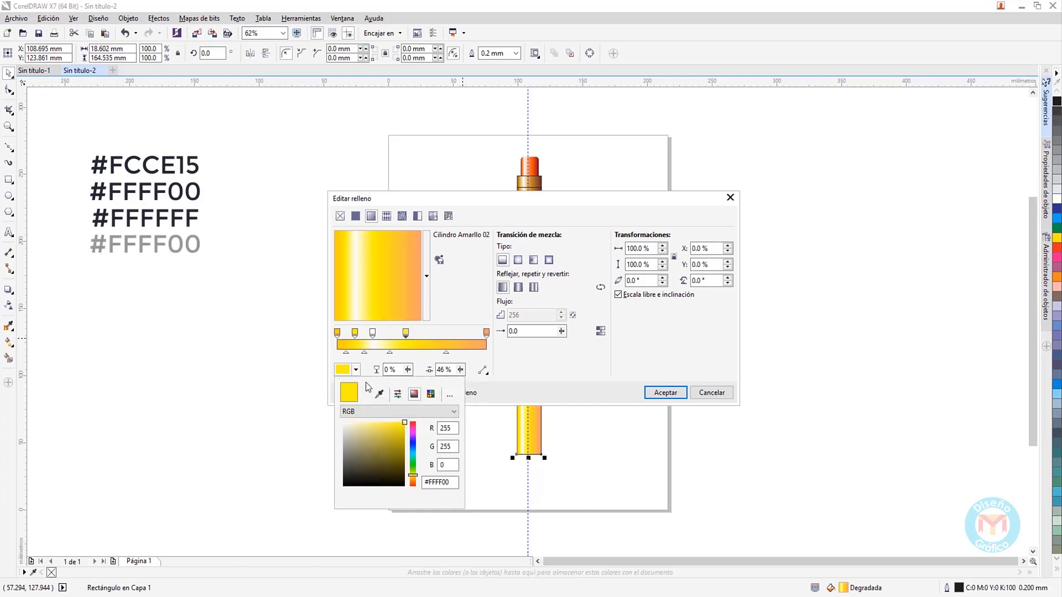
{"action": "left_click", "coordinate": [486, 333]}
{"action": "left_click", "coordinate": [356, 370]}
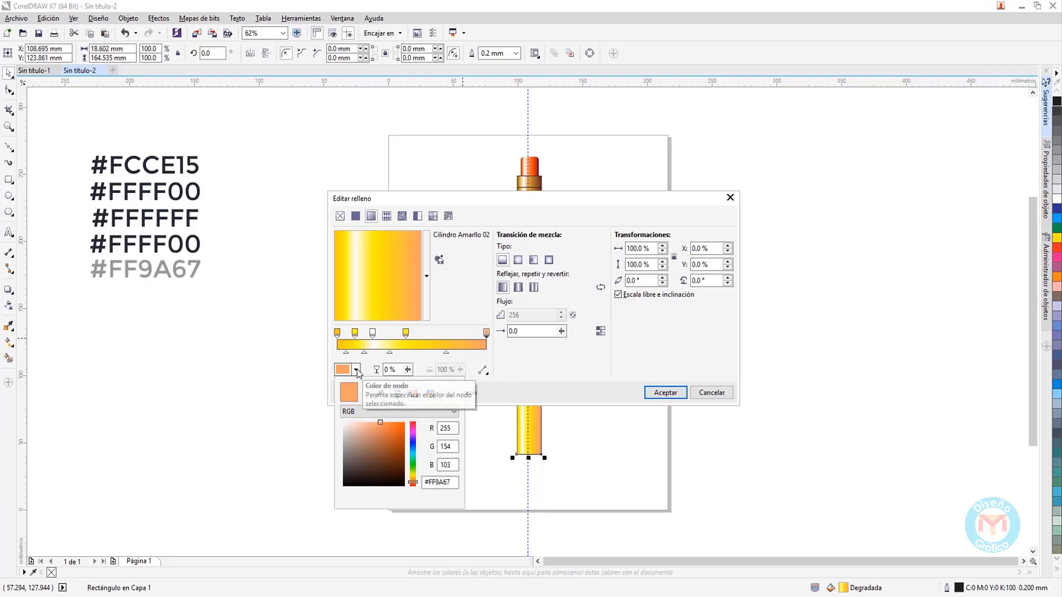
{"action": "left_click", "coordinate": [593, 384]}
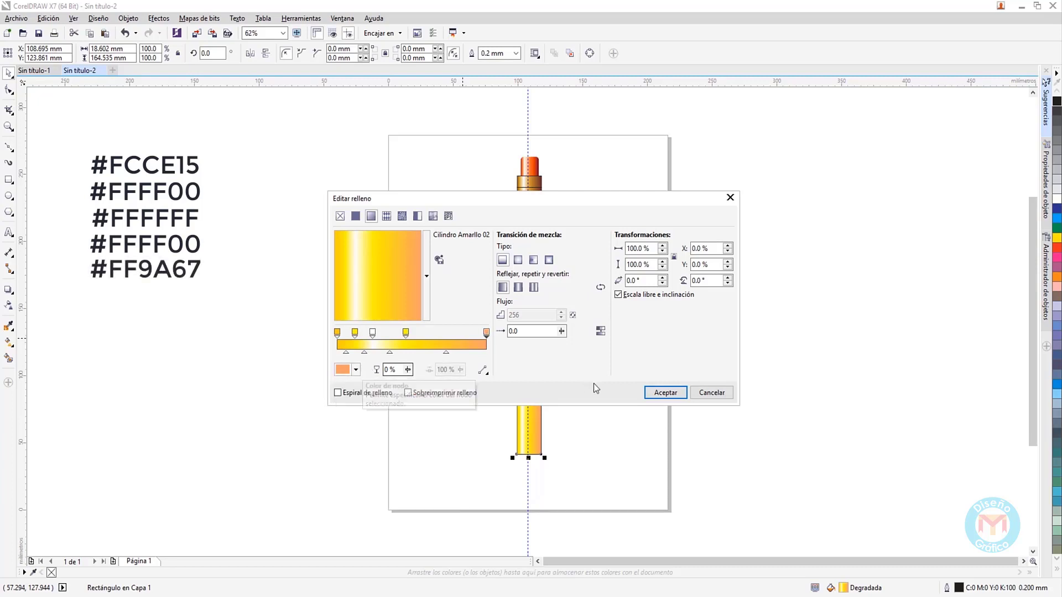
Apply the yellow gradient fill to the long body rectangle and convert the rectangle to curves
{"action": "left_click", "coordinate": [666, 393]}
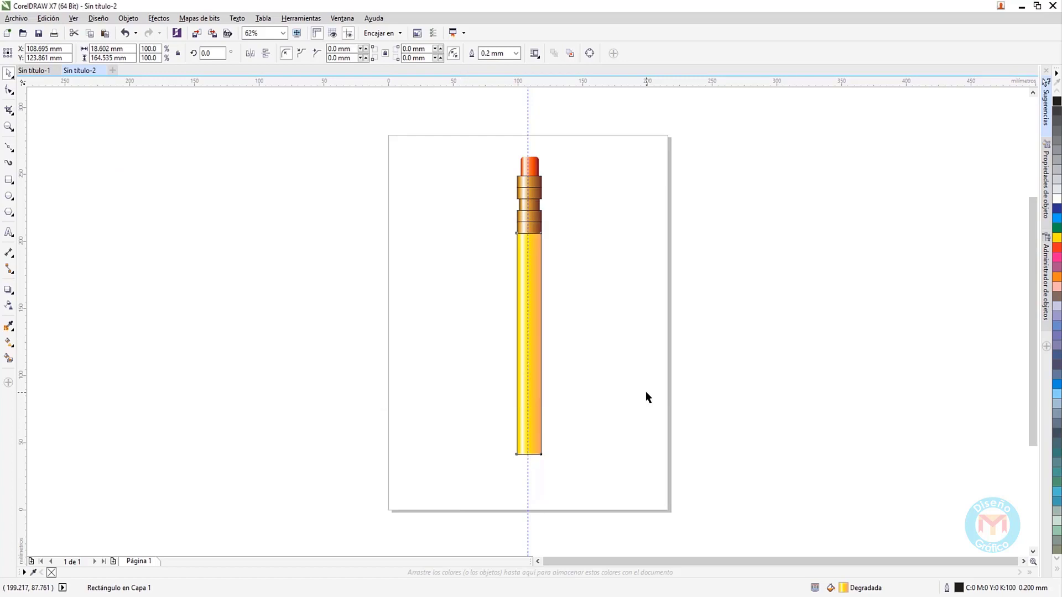
{"action": "left_click", "coordinate": [128, 18]}
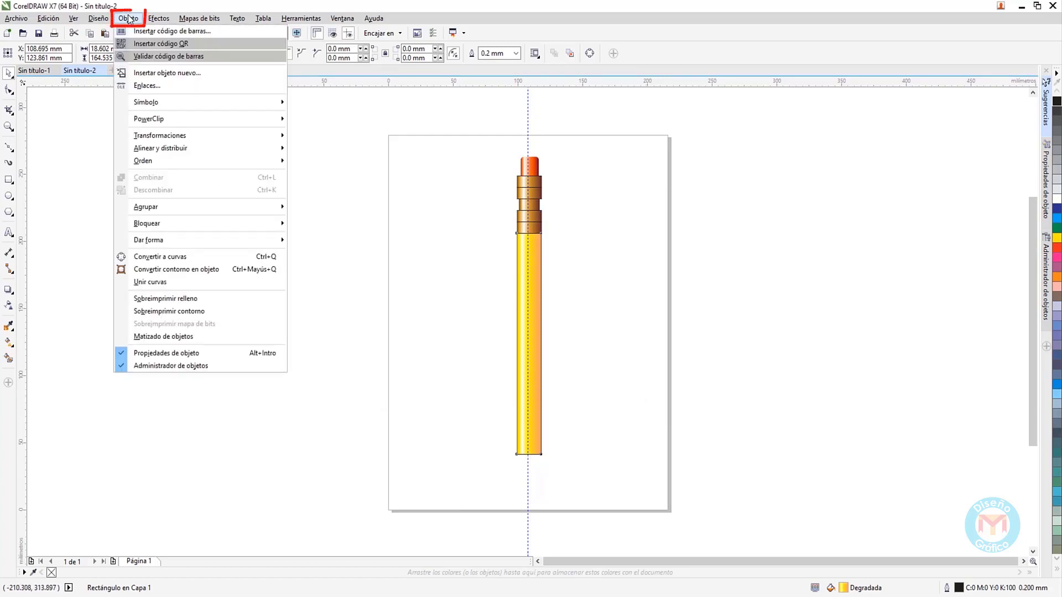
{"action": "left_click", "coordinate": [223, 255]}
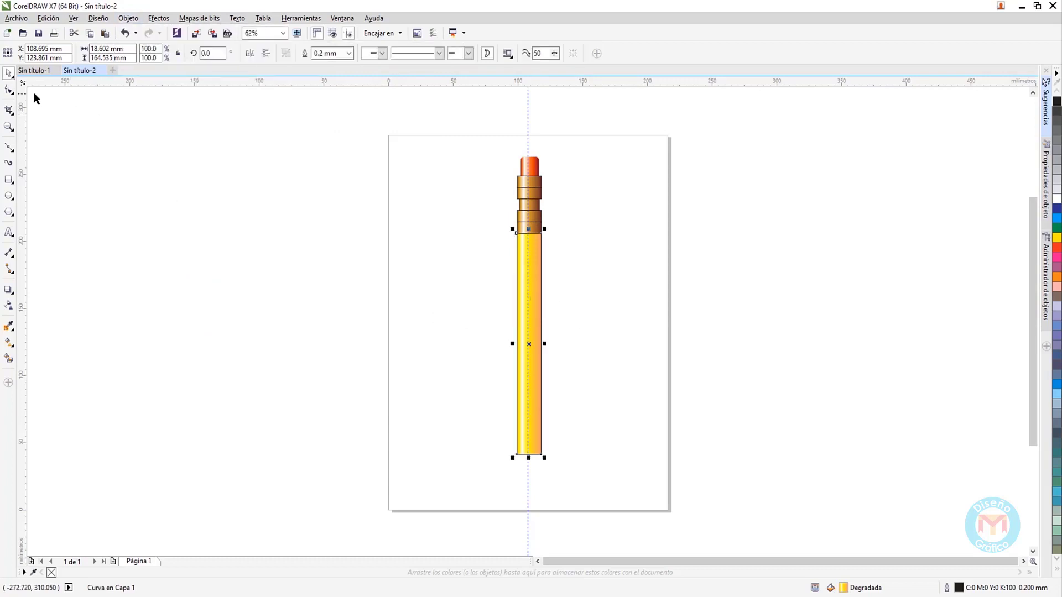
Add a node where the body's lower edge meets the guideline and bend the edge segments on both sides upward into arches
{"action": "left_click", "coordinate": [9, 89]}
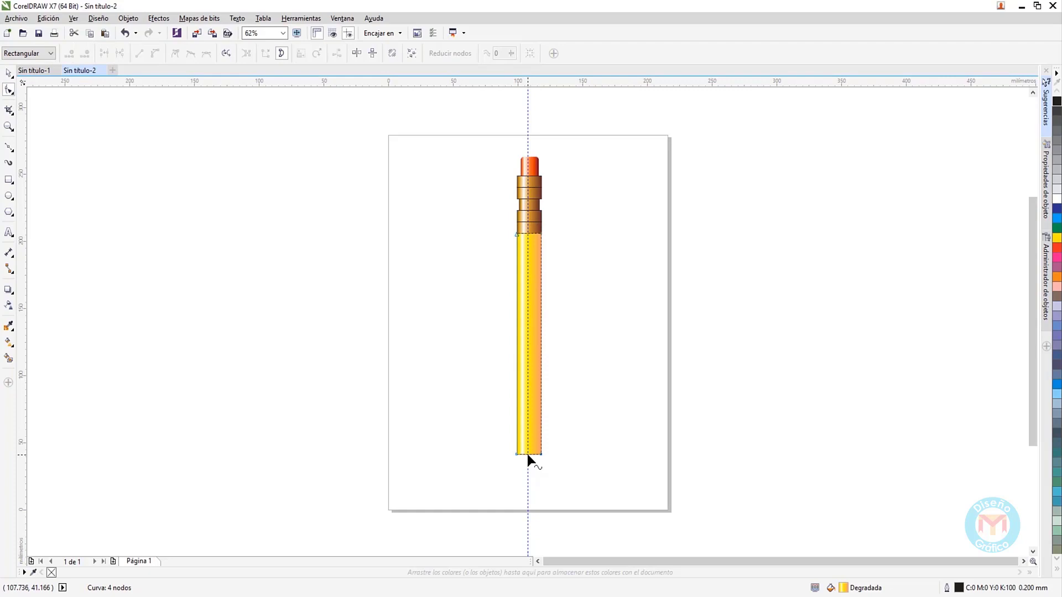
{"action": "double_click", "coordinate": [526, 453]}
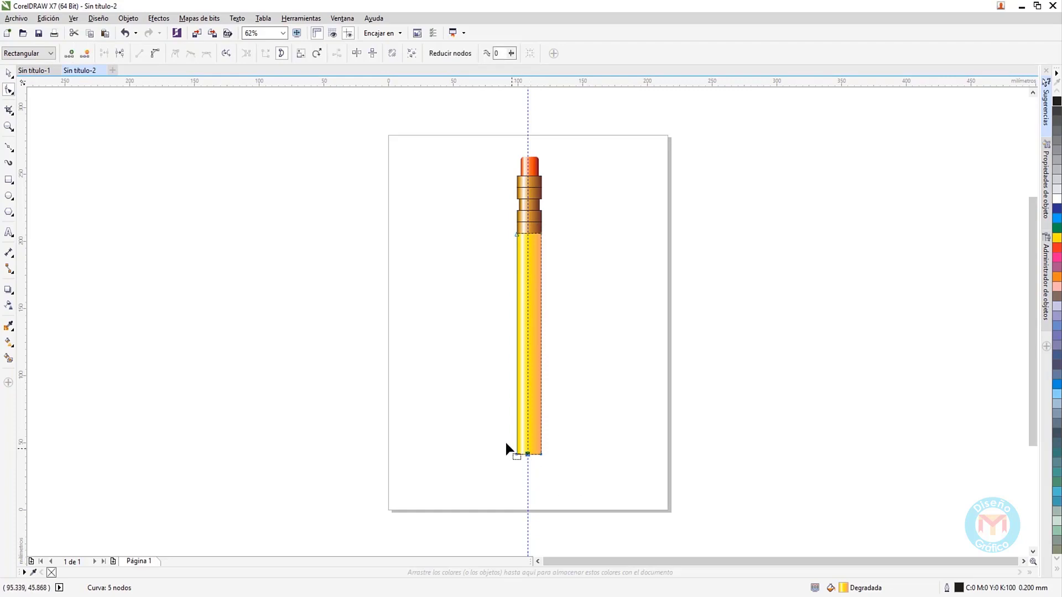
{"action": "left_click", "coordinate": [156, 54]}
{"action": "left_click", "coordinate": [515, 454]}
{"action": "left_click_drag", "start_coordinate": [534, 454], "coordinate": [522, 439]}
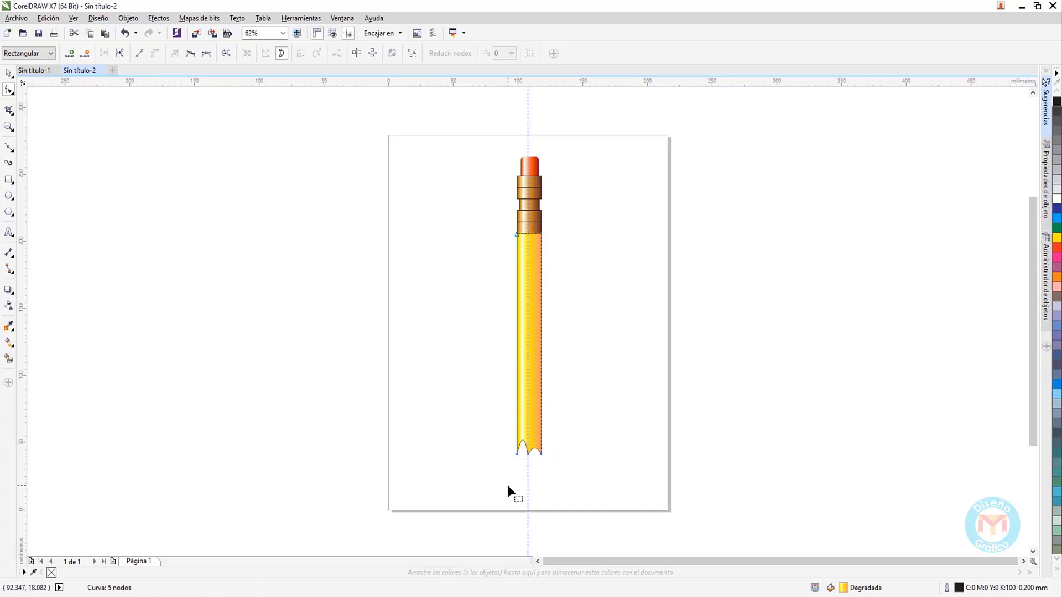
{"action": "key", "text": "space"}
{"action": "left_click", "coordinate": [429, 362]}
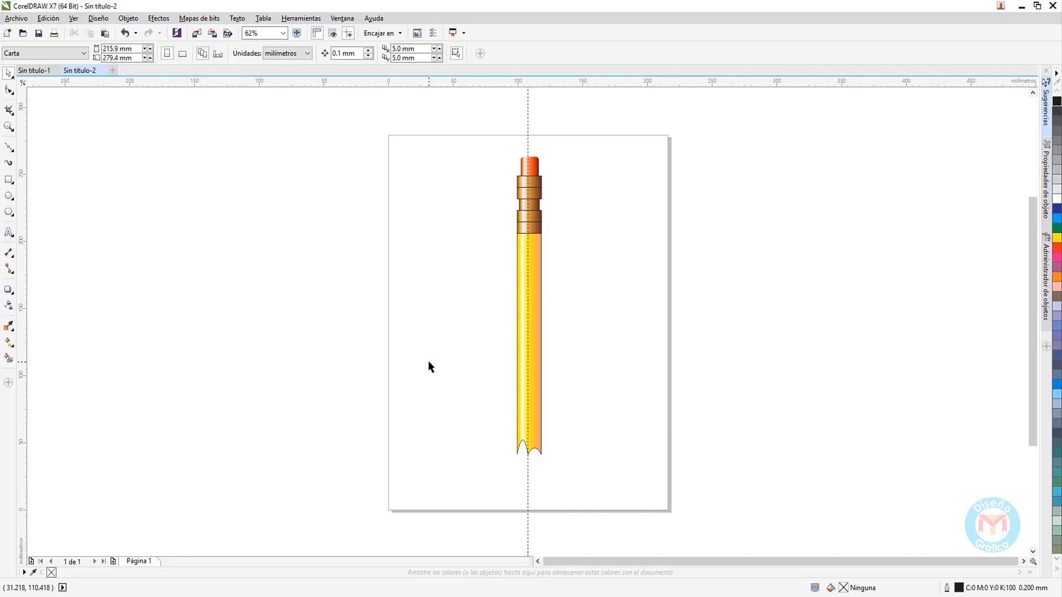
Draw a closed pointed tip outline with the Bézier tool, spanning the body's width just above the arches and ending on the guideline below
{"action": "left_click", "coordinate": [7, 148]}
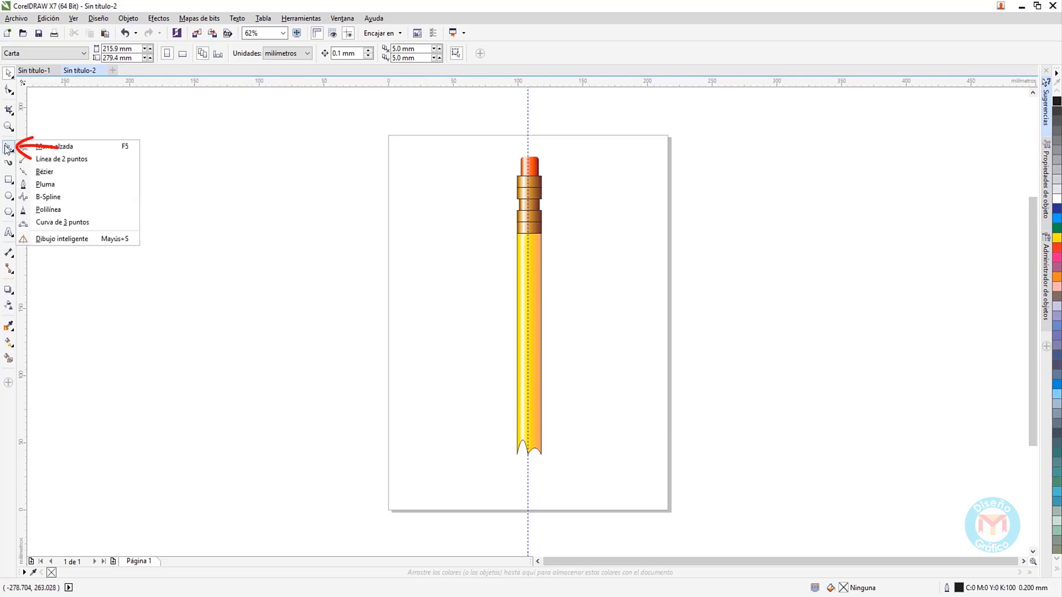
{"action": "left_click", "coordinate": [102, 169]}
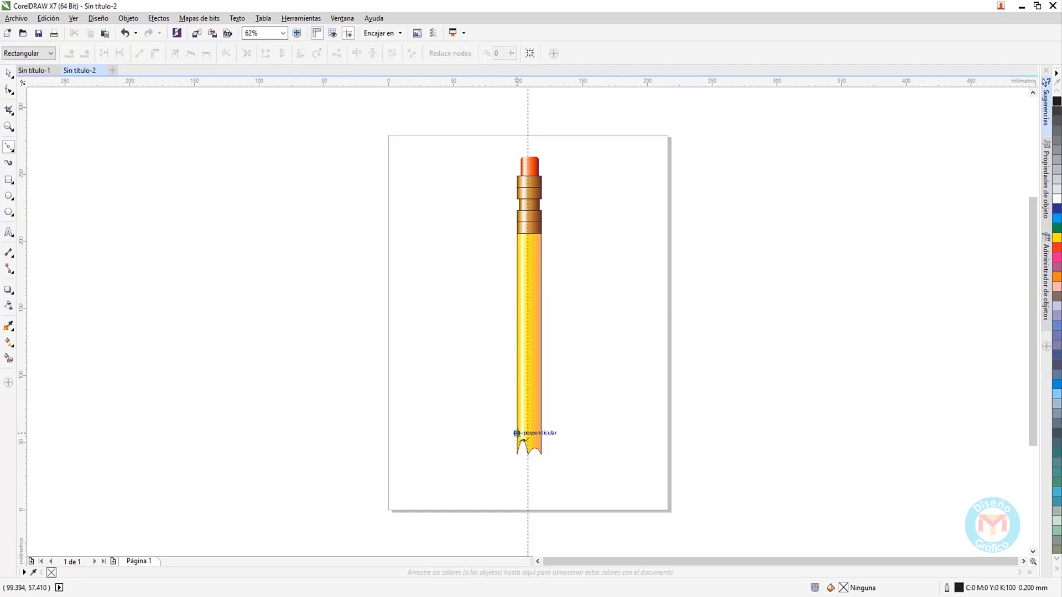
{"action": "left_click", "coordinate": [517, 433]}
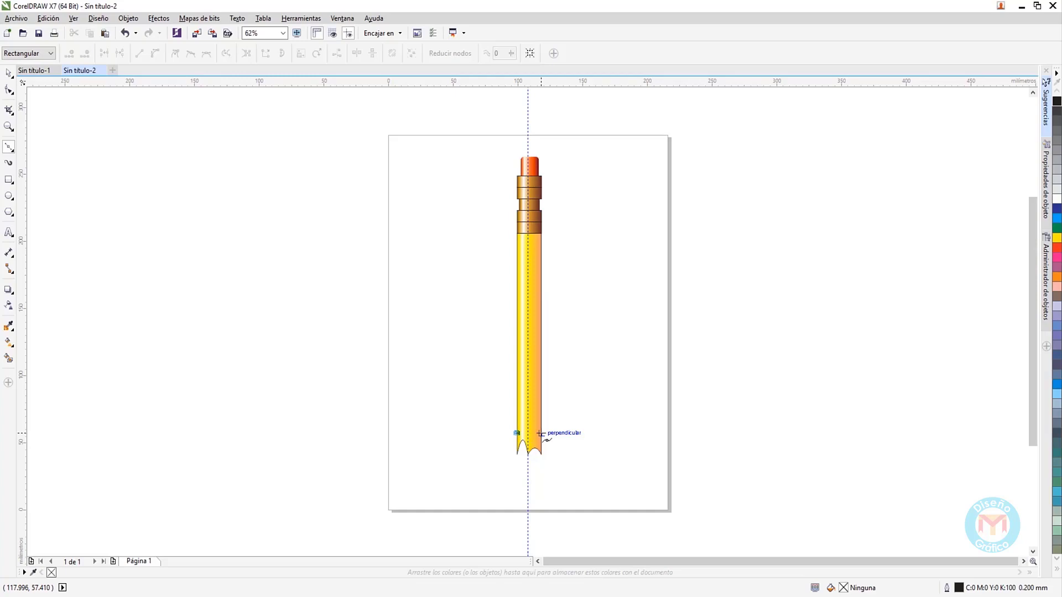
{"action": "left_click", "coordinate": [540, 433]}
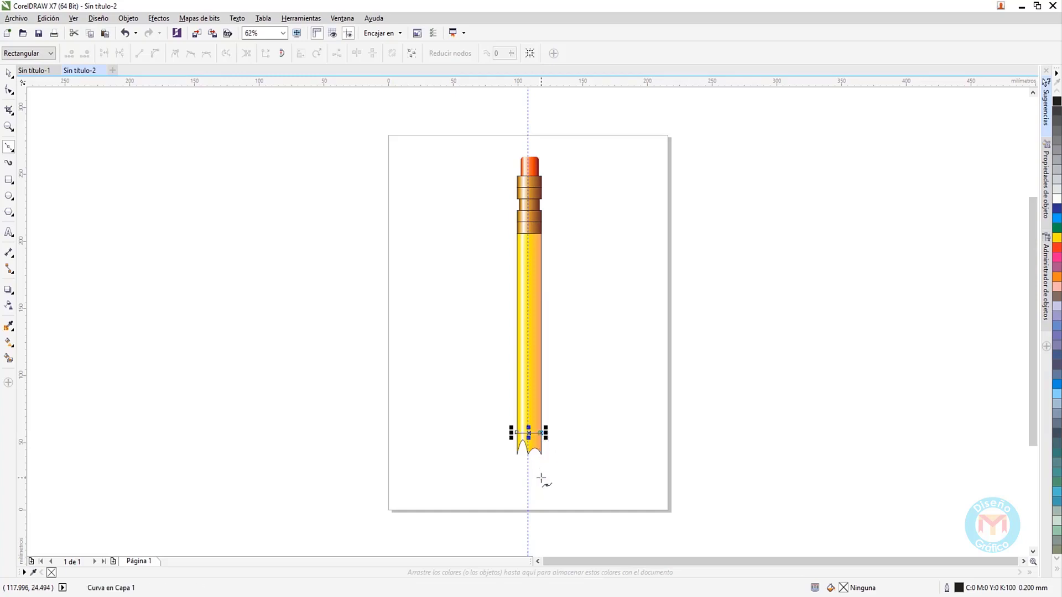
{"action": "left_click", "coordinate": [541, 469]}
{"action": "left_click", "coordinate": [528, 488]}
{"action": "left_click", "coordinate": [515, 472]}
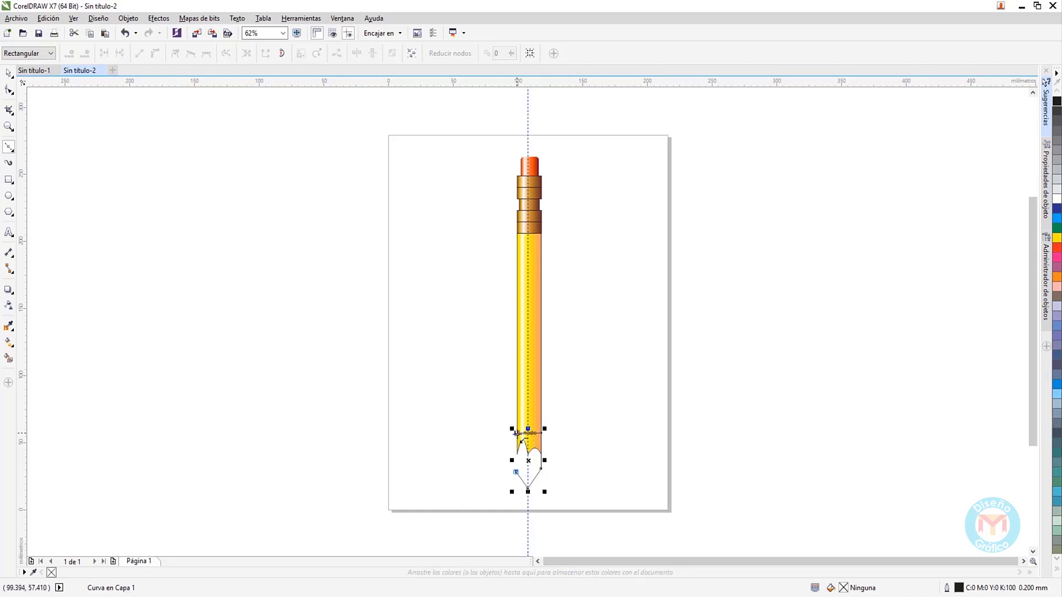
Align the tip outline's left shoulder node with the body edge and lower its point, making the outline about 47.5 mm high
{"action": "left_click", "coordinate": [9, 90]}
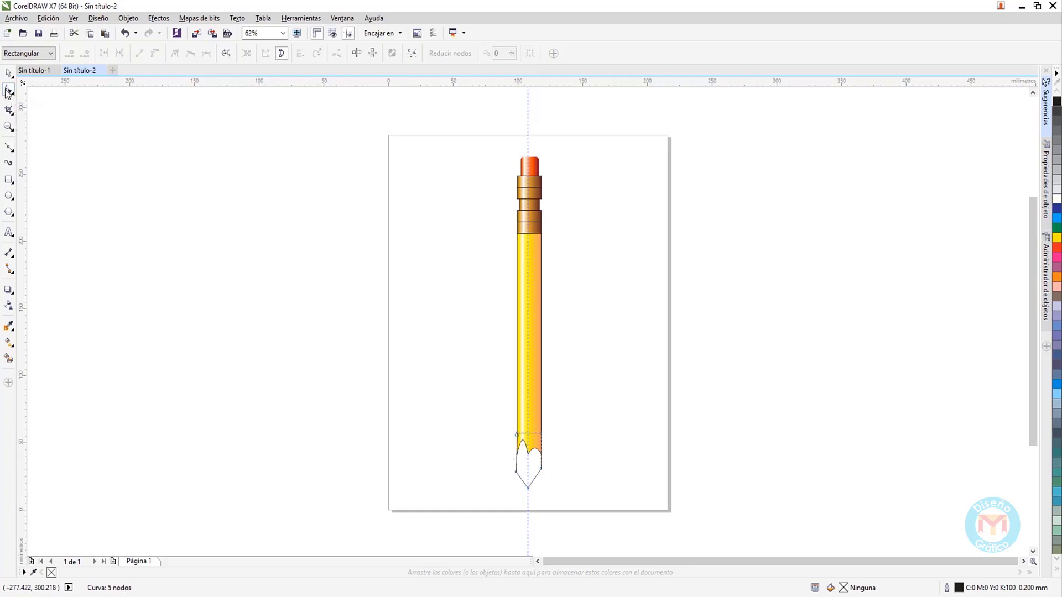
{"action": "left_click", "coordinate": [515, 471]}
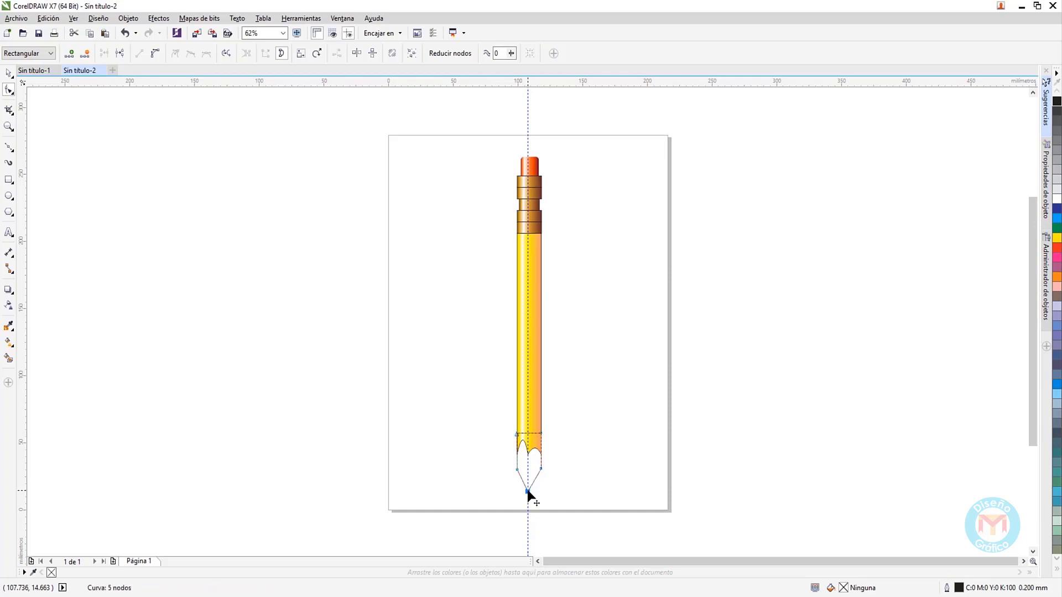
{"action": "left_click_drag", "start_coordinate": [527, 489], "coordinate": [526, 492]}
Draw the lead as a Bézier triangle about 9.3 mm wide between the midpoints of the tip's slanted edges and its point
{"action": "left_click", "coordinate": [9, 146]}
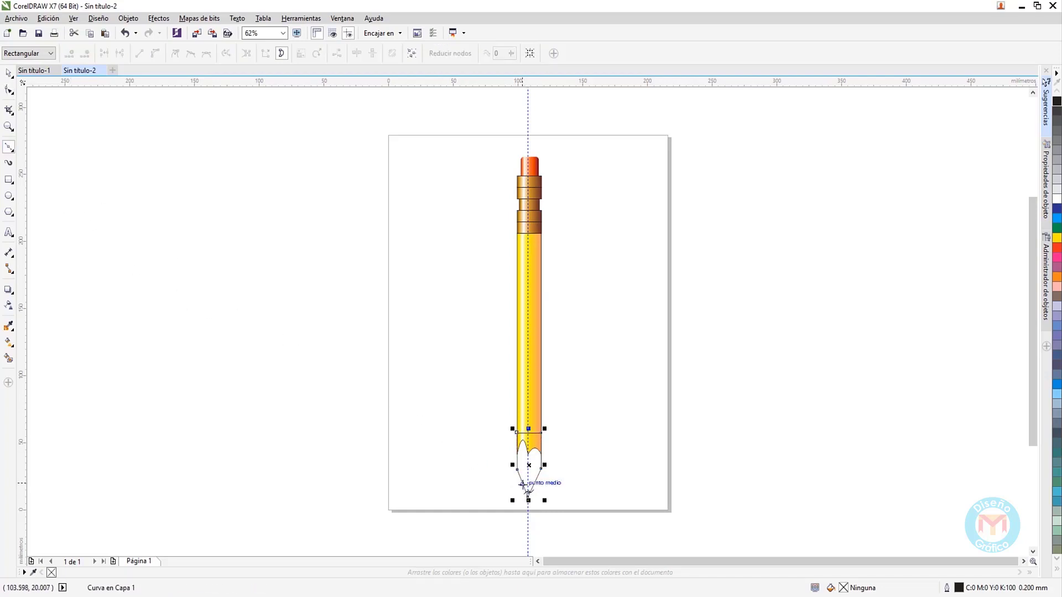
{"action": "left_click", "coordinate": [522, 483]}
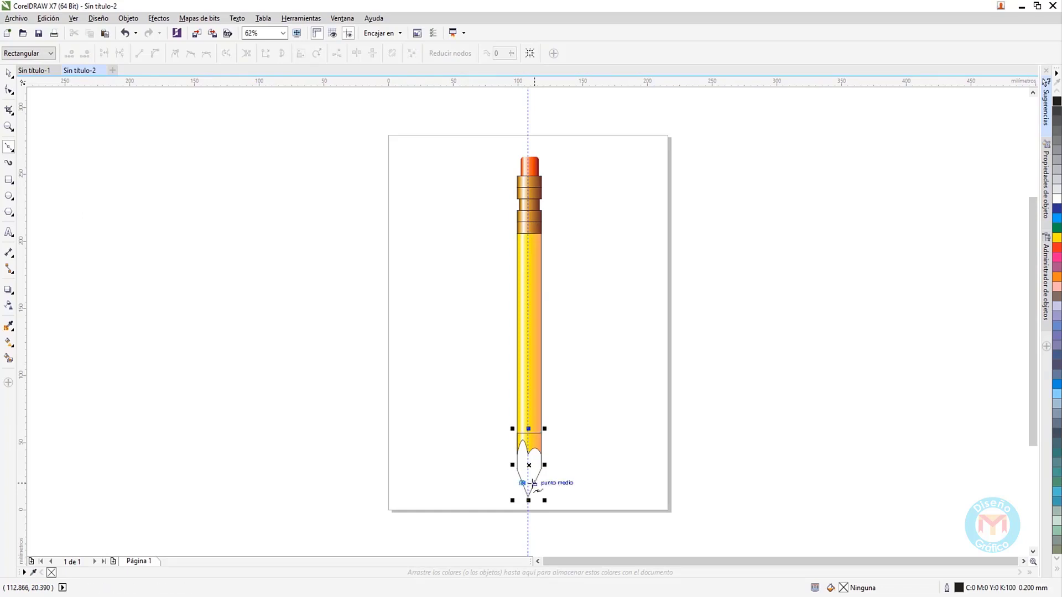
{"action": "double_click", "coordinate": [534, 484]}
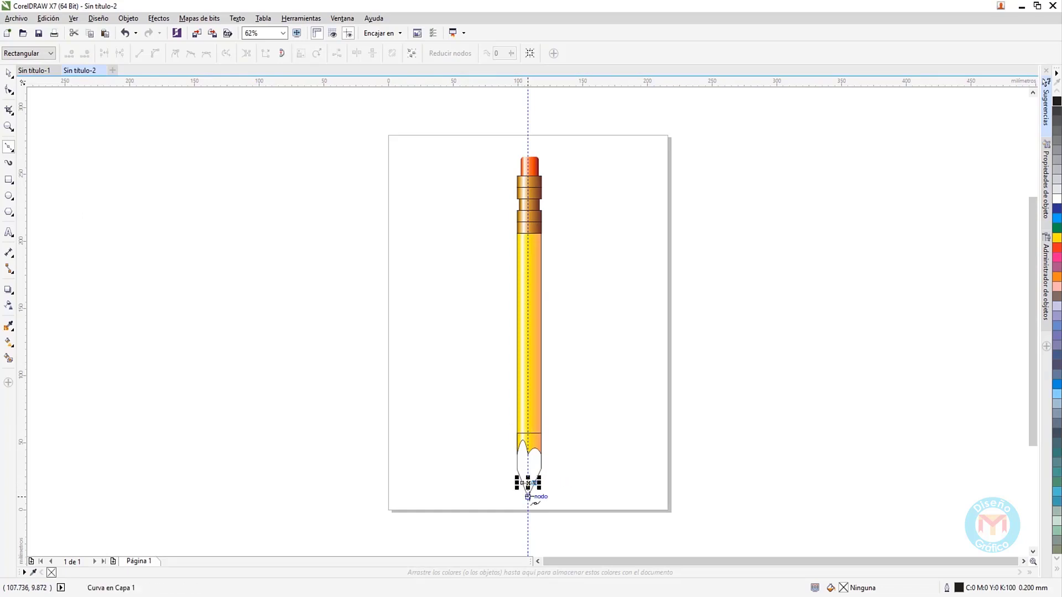
{"action": "left_click", "coordinate": [528, 496]}
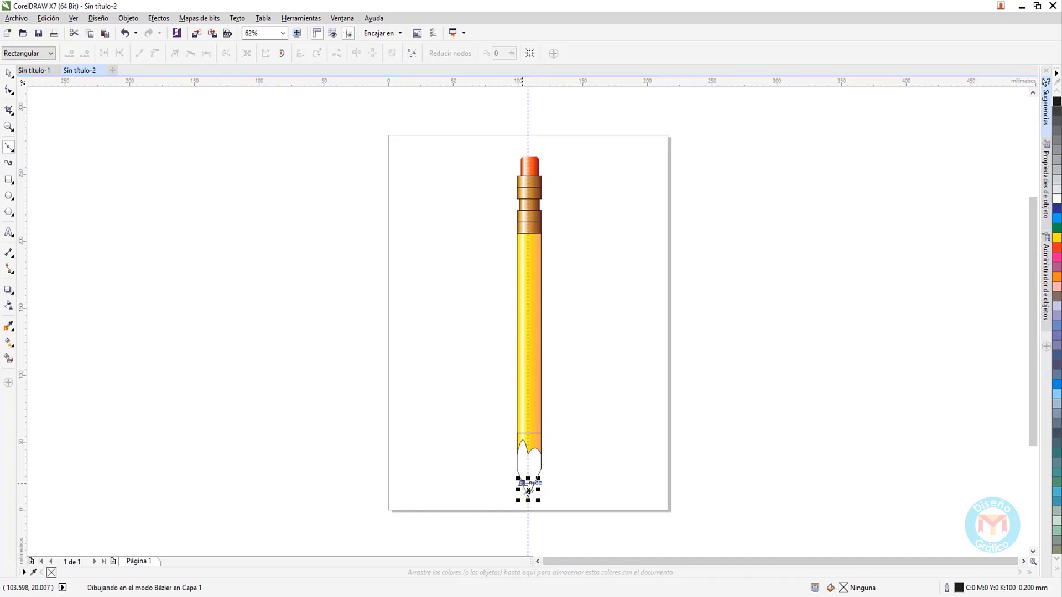
Curve the lead triangle's upper edge upward and fill the shape with black
{"action": "key", "text": "F10"}
{"action": "left_click_drag", "start_coordinate": [509, 474], "coordinate": [547, 485]}
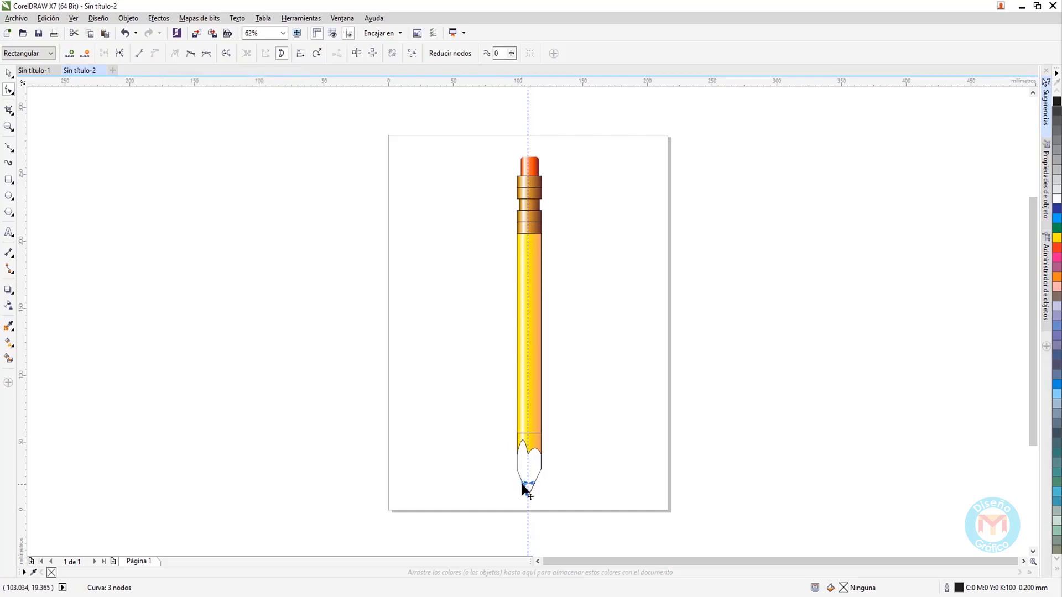
{"action": "left_click", "coordinate": [526, 486]}
{"action": "mouse_move", "coordinate": [526, 487]}
{"action": "left_mouse_down"}
{"action": "mouse_move", "coordinate": [524, 475]}
{"action": "mouse_move", "coordinate": [531, 488]}
{"action": "left_mouse_up"}
{"action": "key", "text": "space"}
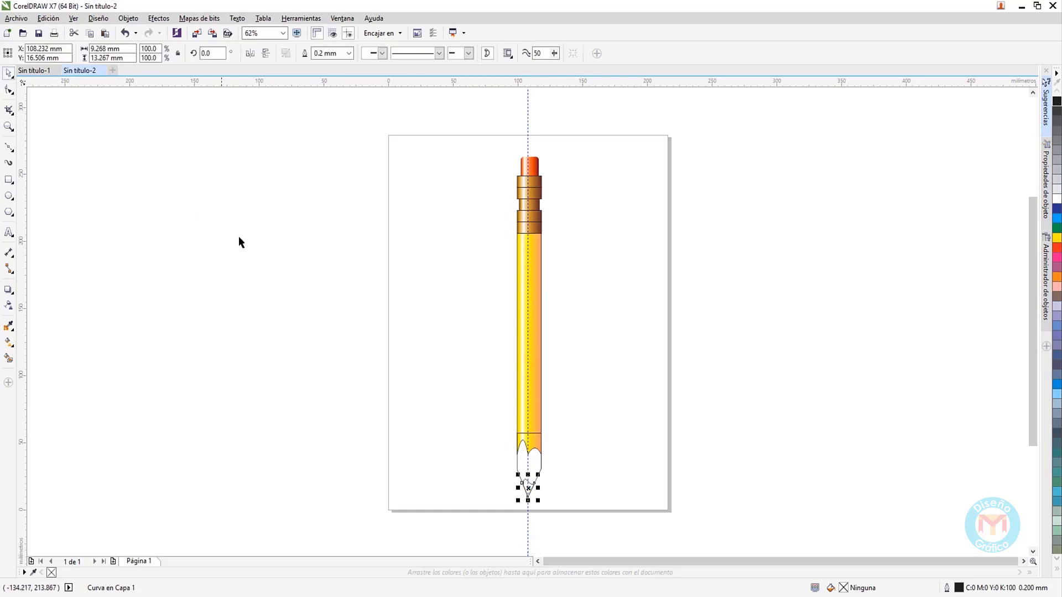
{"action": "left_click", "coordinate": [1056, 101]}
Choose the saved Cilindro Marrón gradient as the fill for the sharpened tip outline
{"action": "left_click", "coordinate": [529, 470]}
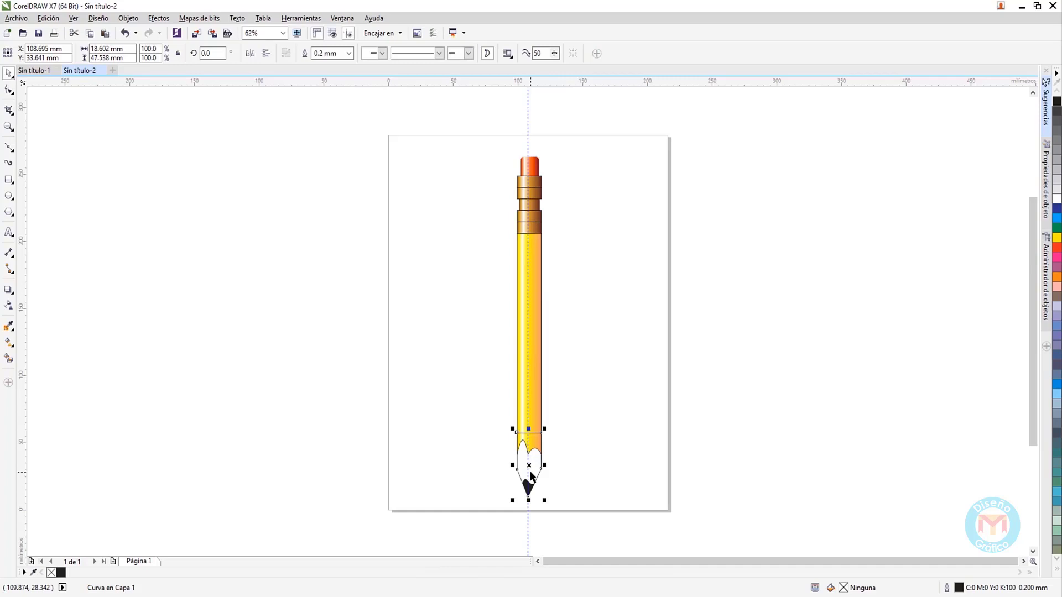
{"action": "key", "text": "F11"}
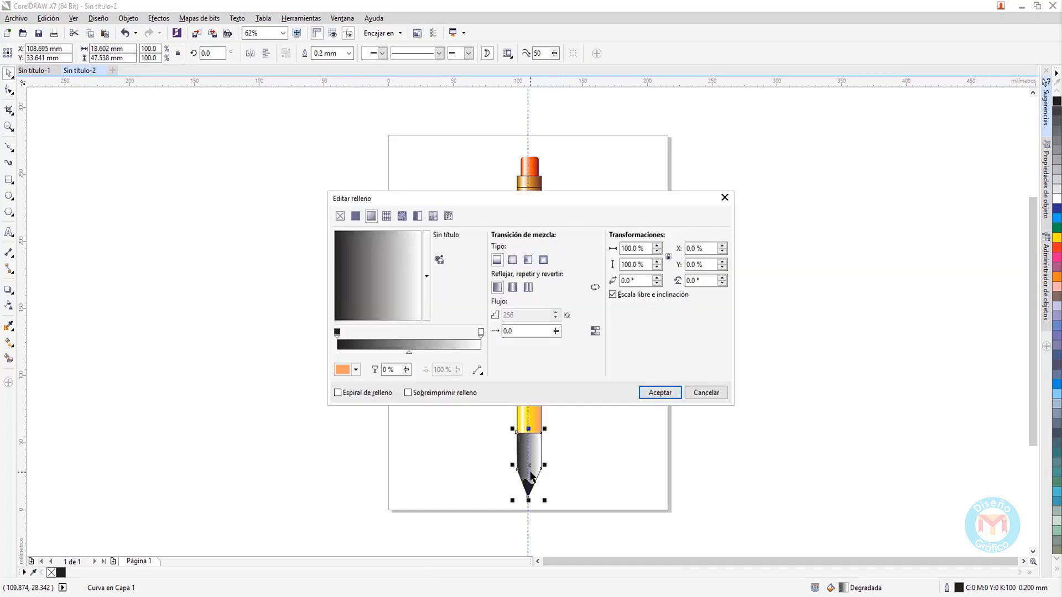
{"action": "left_click", "coordinate": [428, 282]}
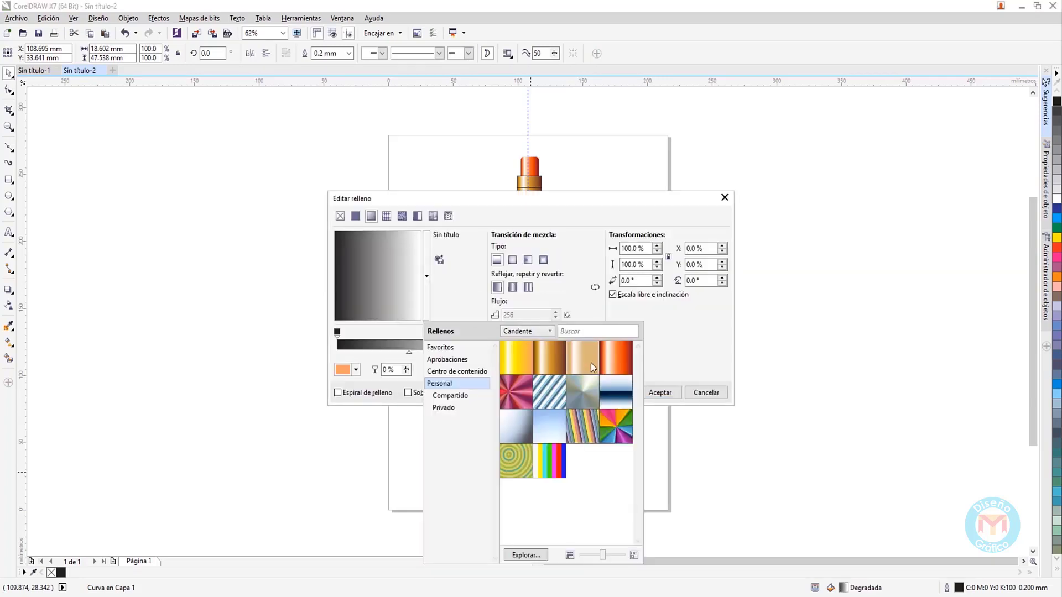
{"action": "mouse_move", "coordinate": [589, 363]}
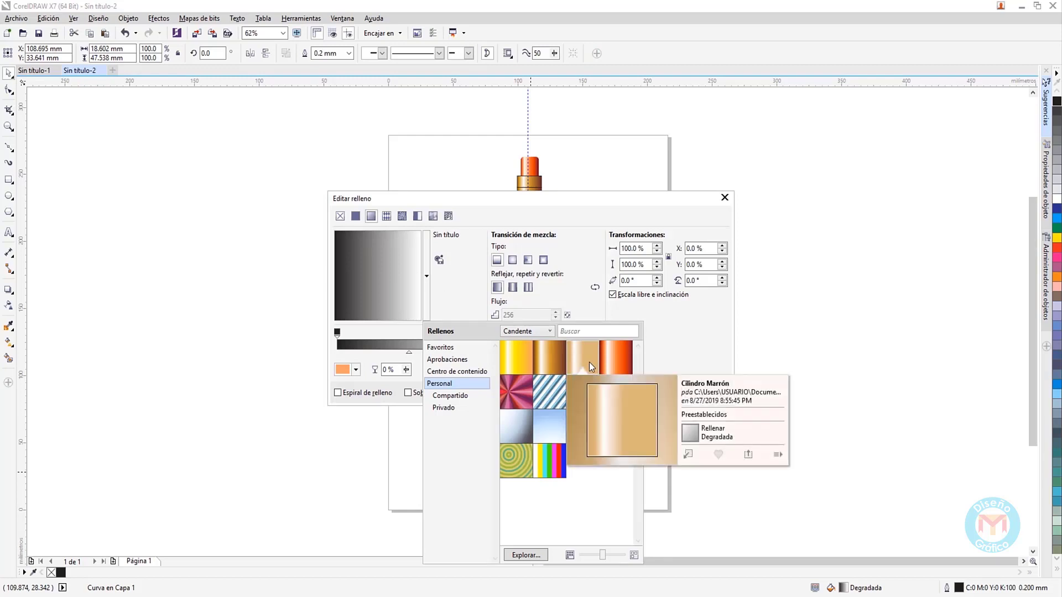
{"action": "left_click", "coordinate": [689, 456]}
{"action": "left_click", "coordinate": [689, 456]}
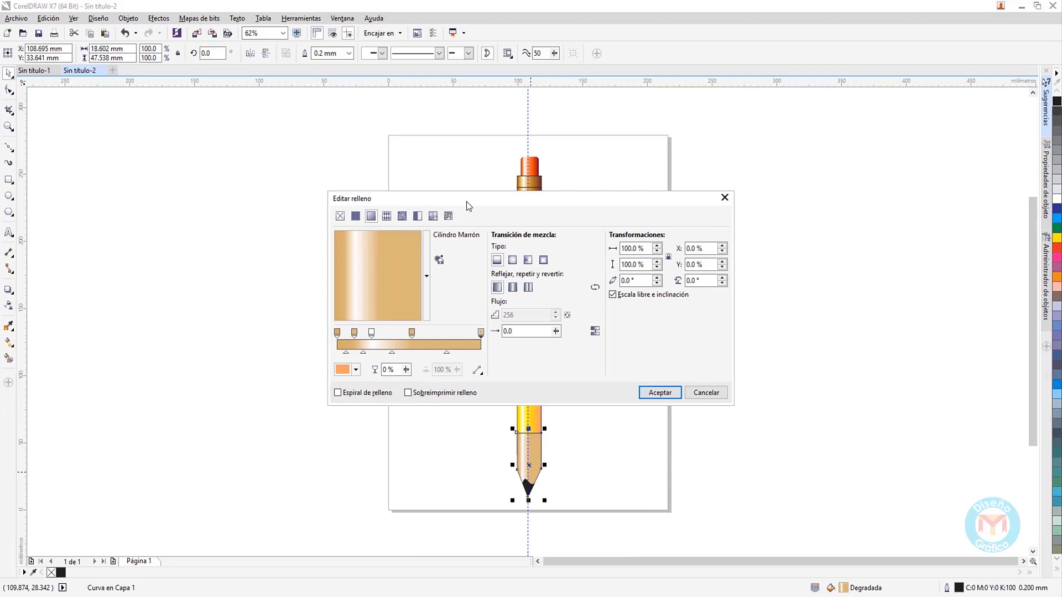
Examine the colour values of all five nodes of the Cilindro Marrón gradient, from first to last
{"action": "left_click", "coordinate": [338, 334]}
{"action": "left_click", "coordinate": [357, 370]}
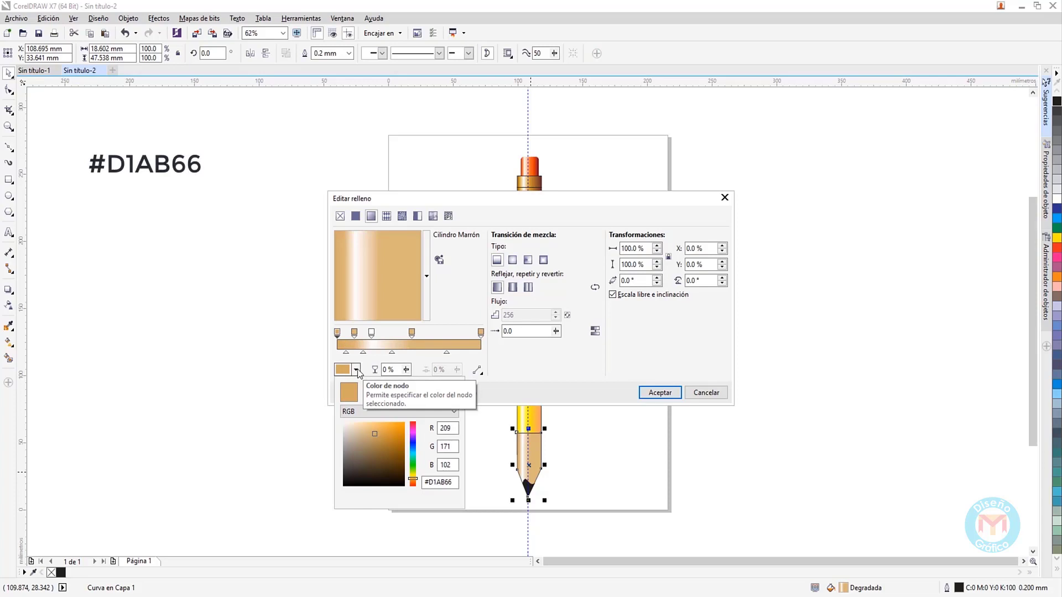
{"action": "left_click", "coordinate": [357, 369]}
{"action": "left_click", "coordinate": [354, 333]}
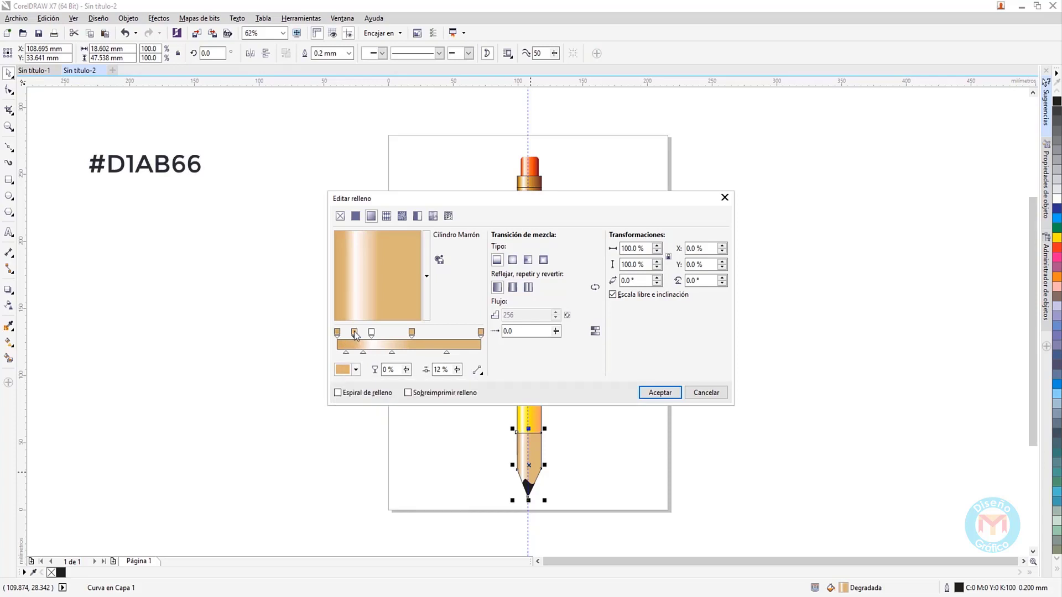
{"action": "left_click", "coordinate": [357, 370]}
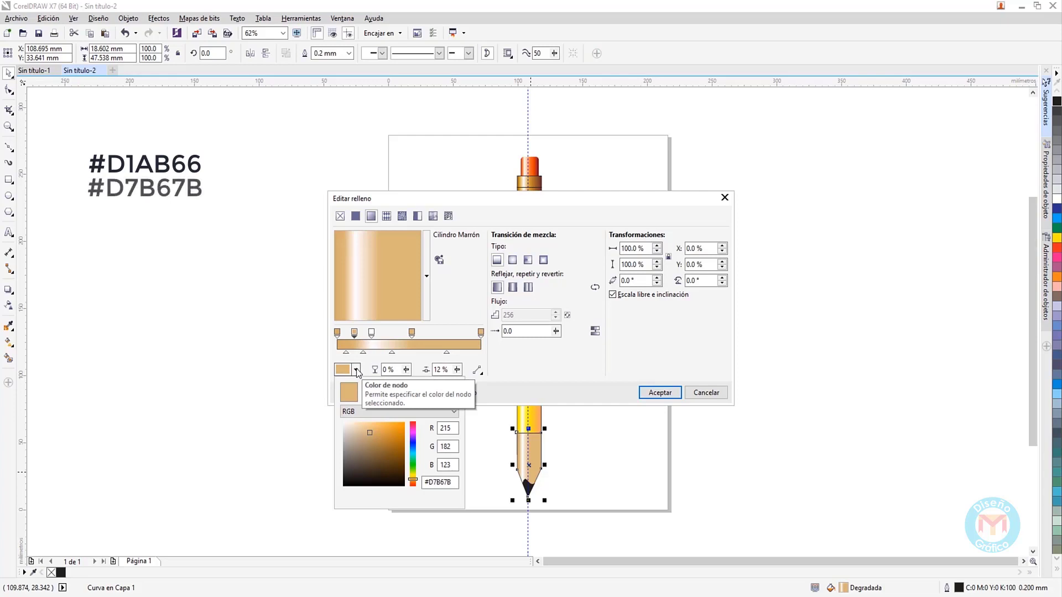
{"action": "left_click", "coordinate": [356, 370]}
{"action": "left_click", "coordinate": [371, 333]}
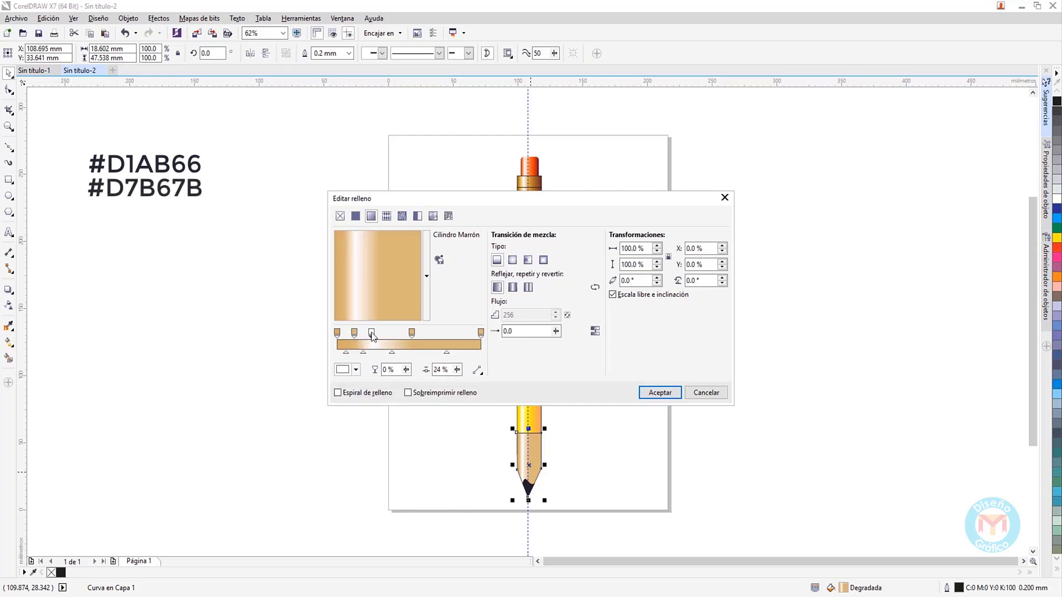
{"action": "left_click", "coordinate": [356, 370]}
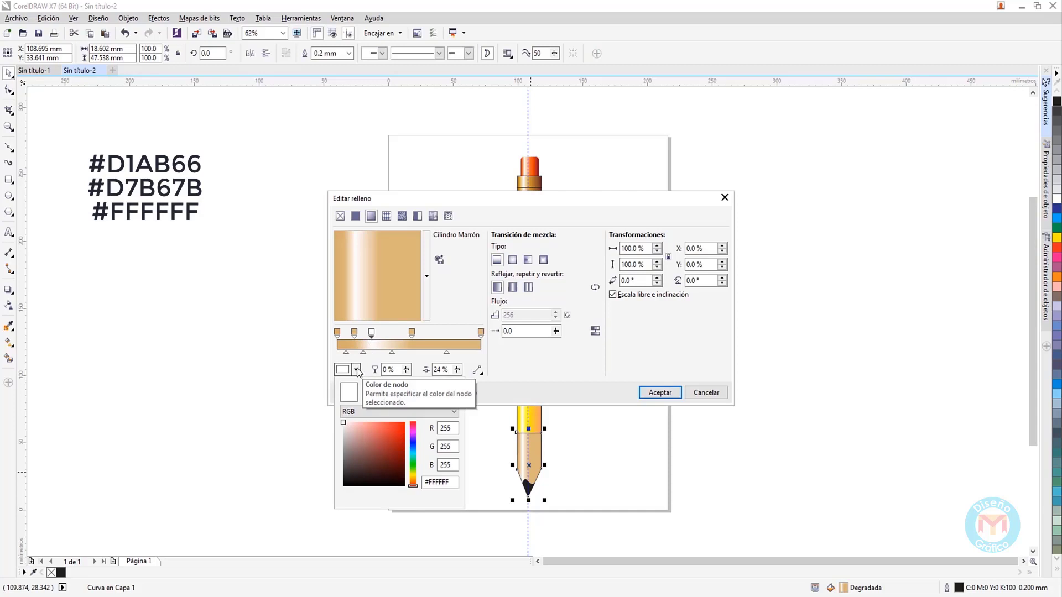
{"action": "left_click", "coordinate": [412, 333]}
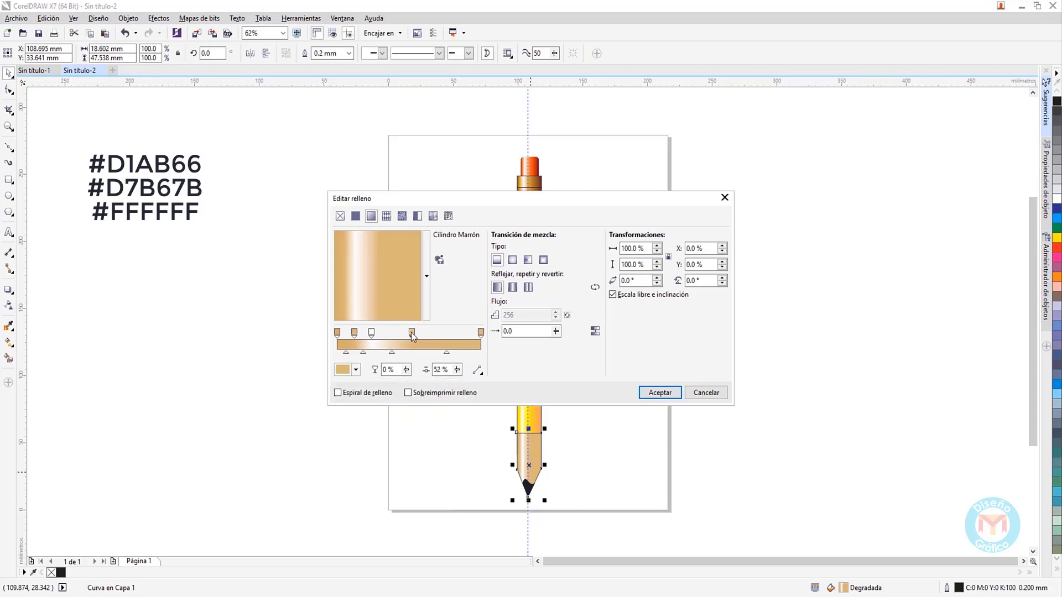
{"action": "left_click", "coordinate": [356, 370]}
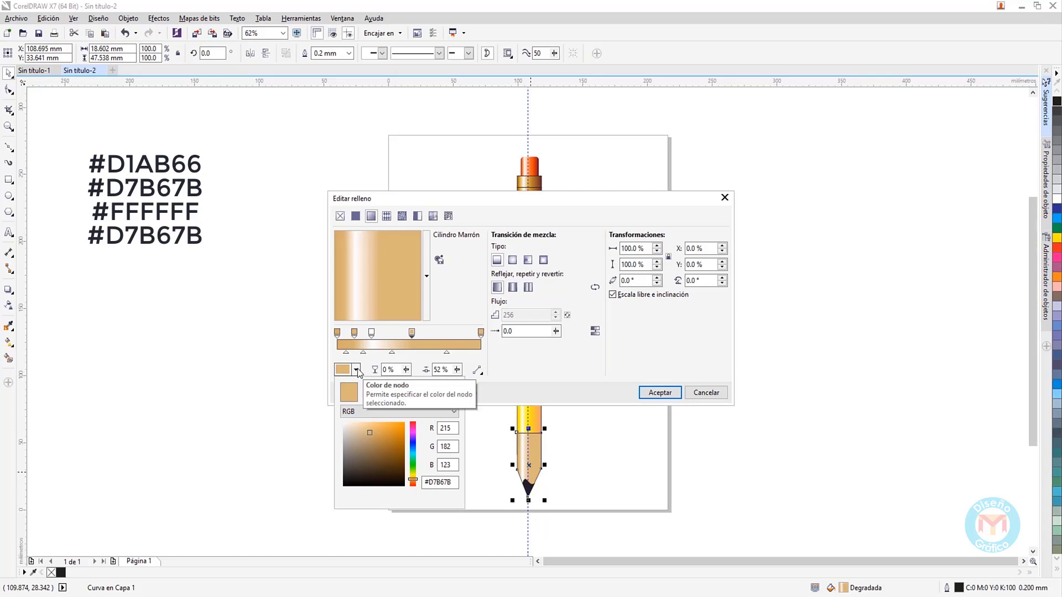
{"action": "left_click", "coordinate": [357, 370]}
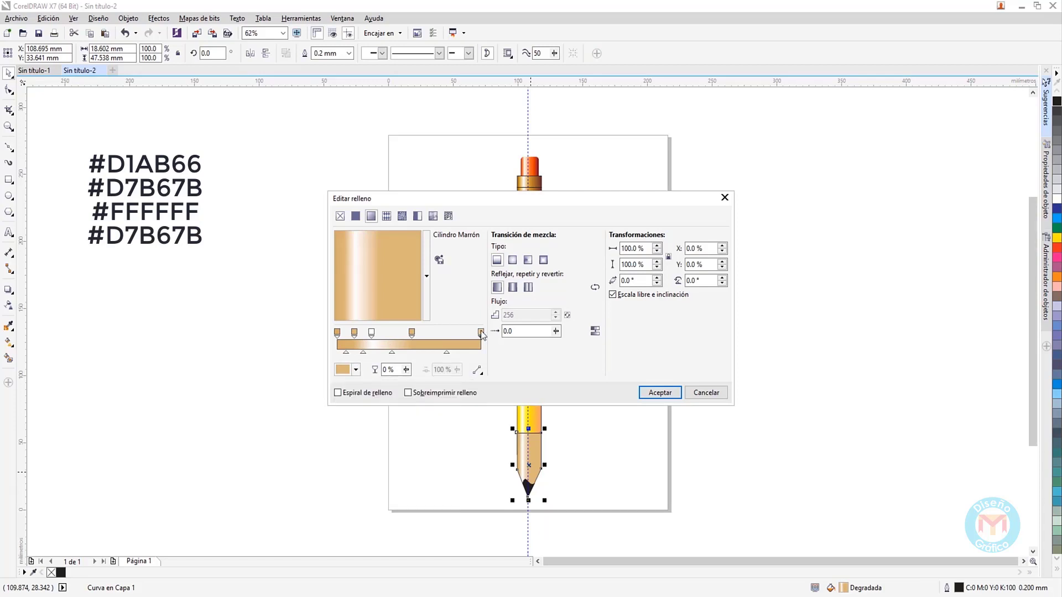
{"action": "left_click", "coordinate": [356, 370]}
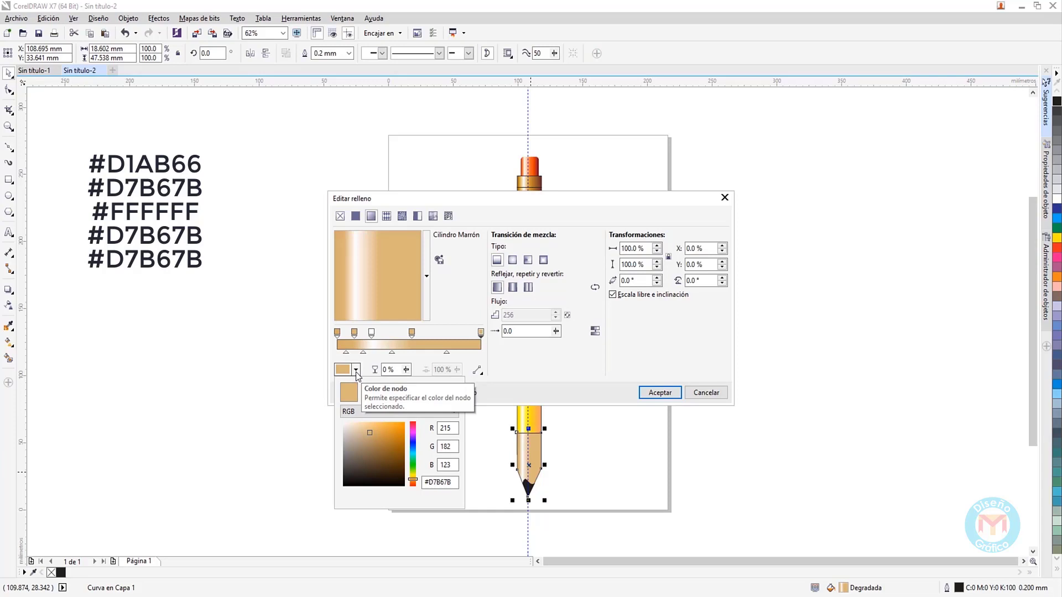
Apply the Cilindro Marrón gradient to the sharpened tip outline and group the outline with the black lead
{"action": "left_click", "coordinate": [677, 392]}
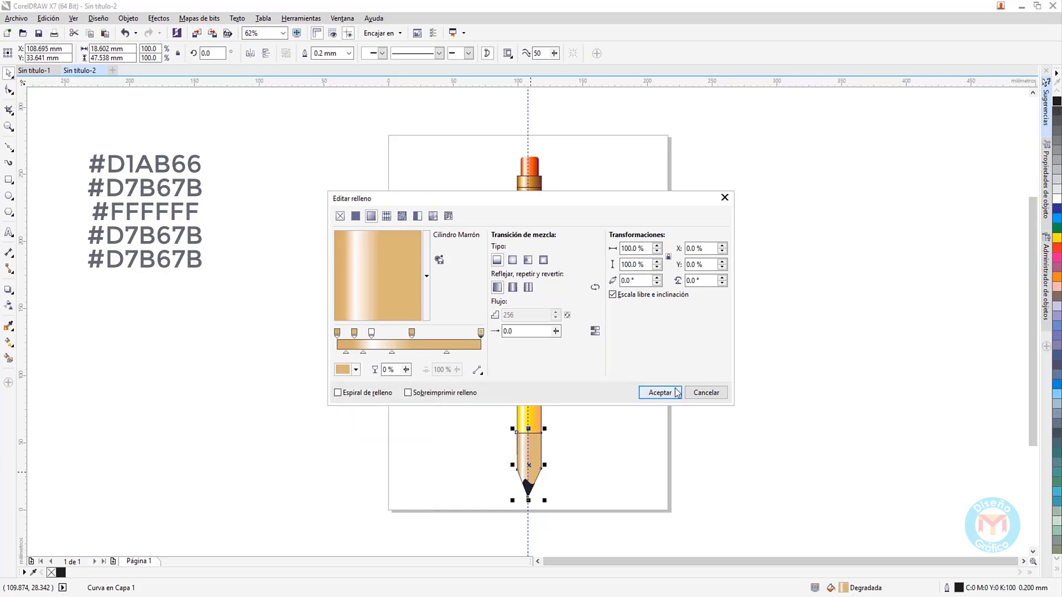
{"action": "left_click", "coordinate": [677, 393]}
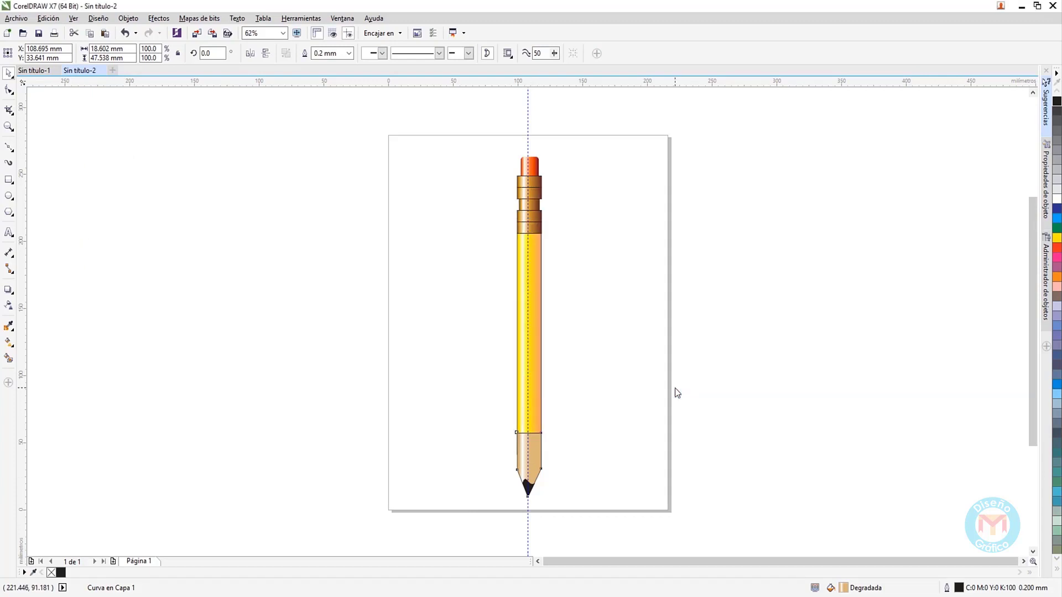
{"action": "mouse_move", "coordinate": [438, 410]}
{"action": "left_mouse_down"}
{"action": "mouse_move", "coordinate": [583, 497]}
{"action": "mouse_move", "coordinate": [623, 505]}
{"action": "left_mouse_up"}
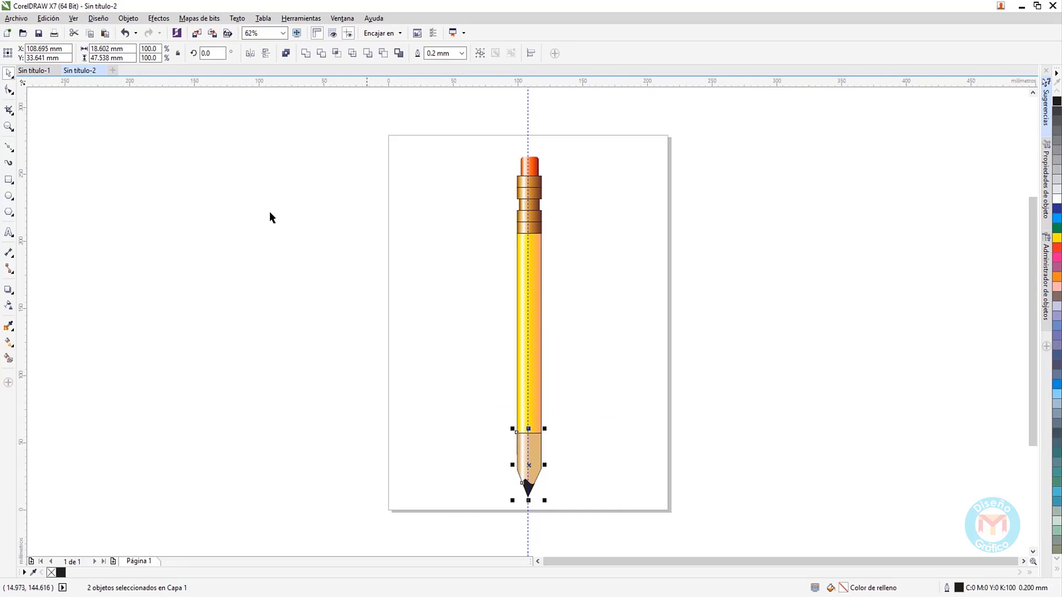
{"action": "left_click", "coordinate": [129, 18]}
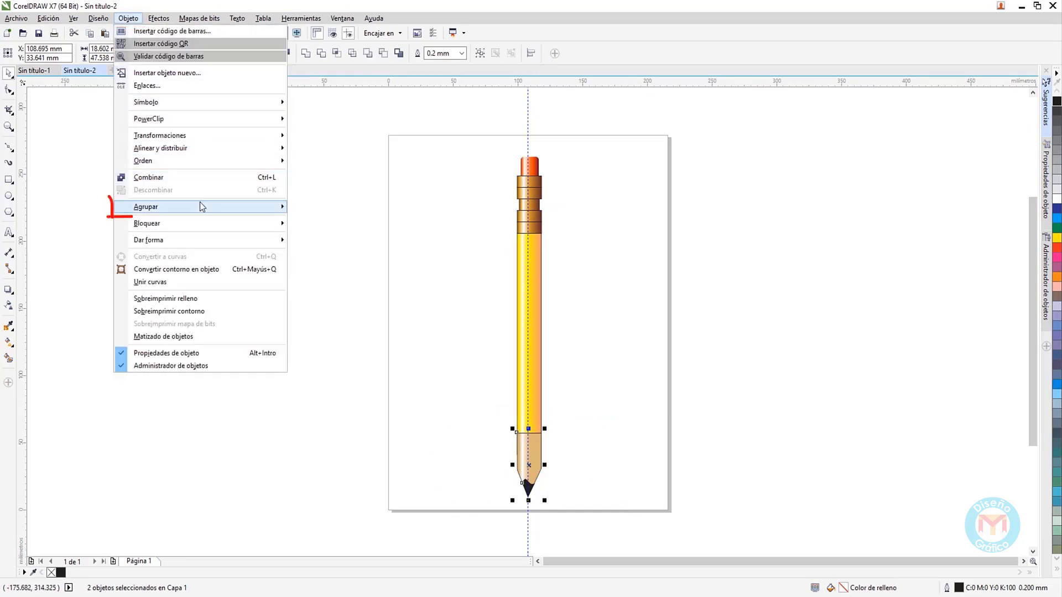
{"action": "mouse_move", "coordinate": [204, 206]}
{"action": "left_click", "coordinate": [377, 205]}
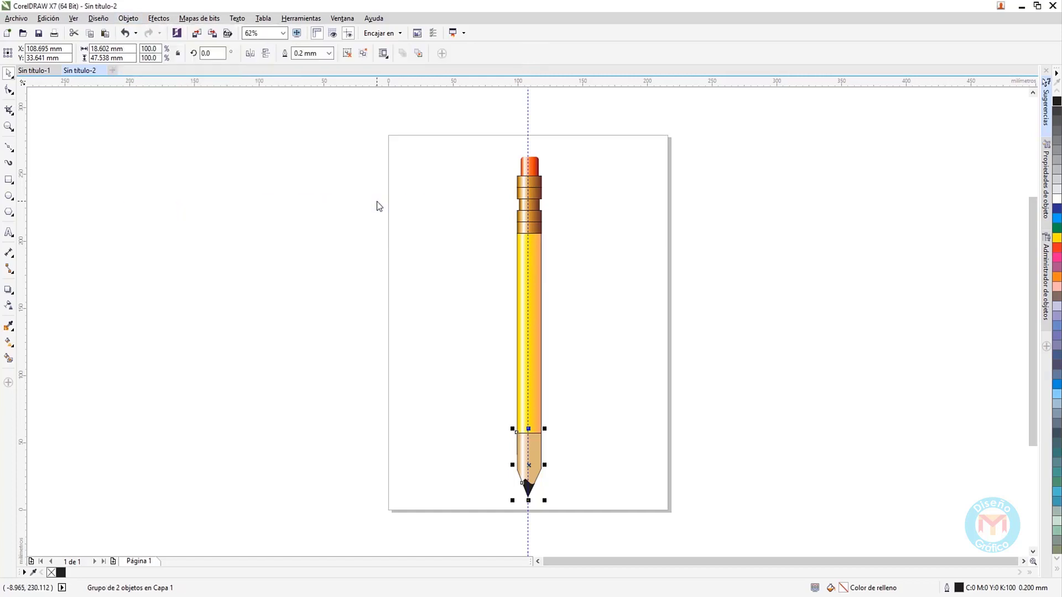
Place the grouped tip and lead behind the yellow pencil body in the stacking order
{"action": "left_click", "coordinate": [131, 21]}
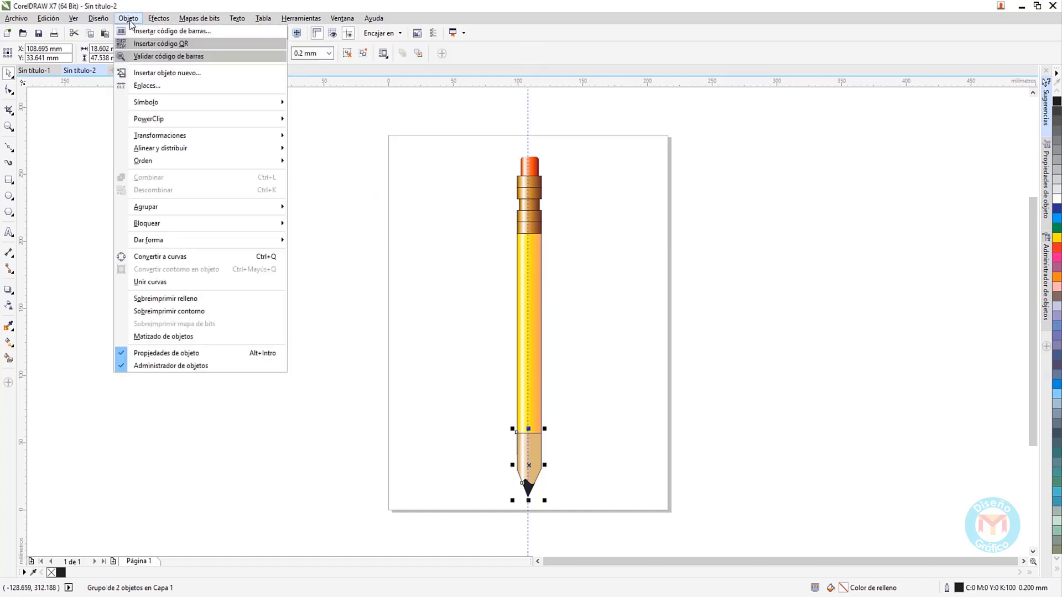
{"action": "mouse_move", "coordinate": [237, 159]}
{"action": "left_click", "coordinate": [368, 255]}
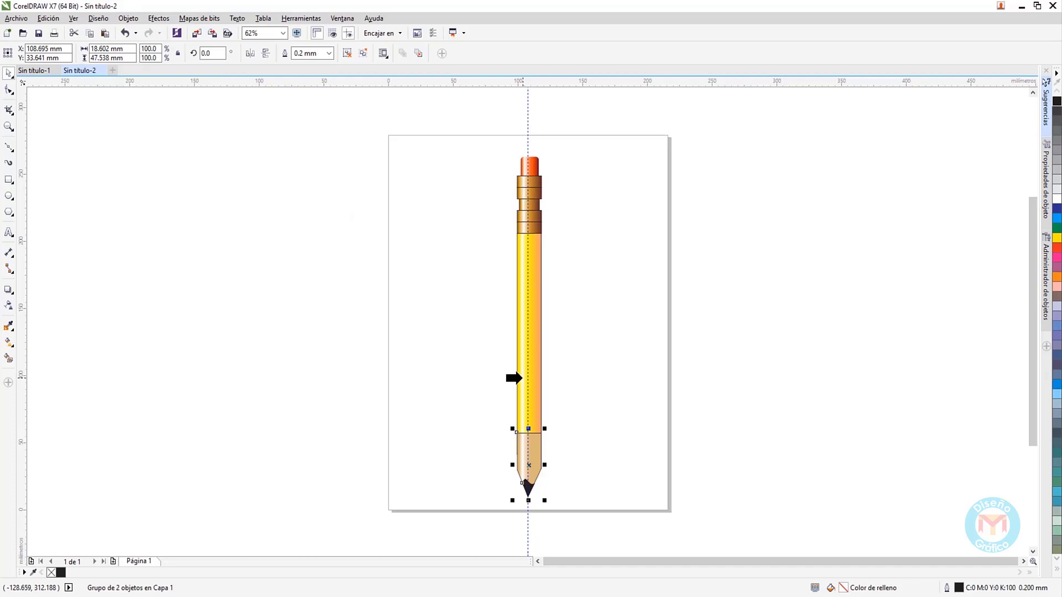
{"action": "left_click", "coordinate": [522, 378]}
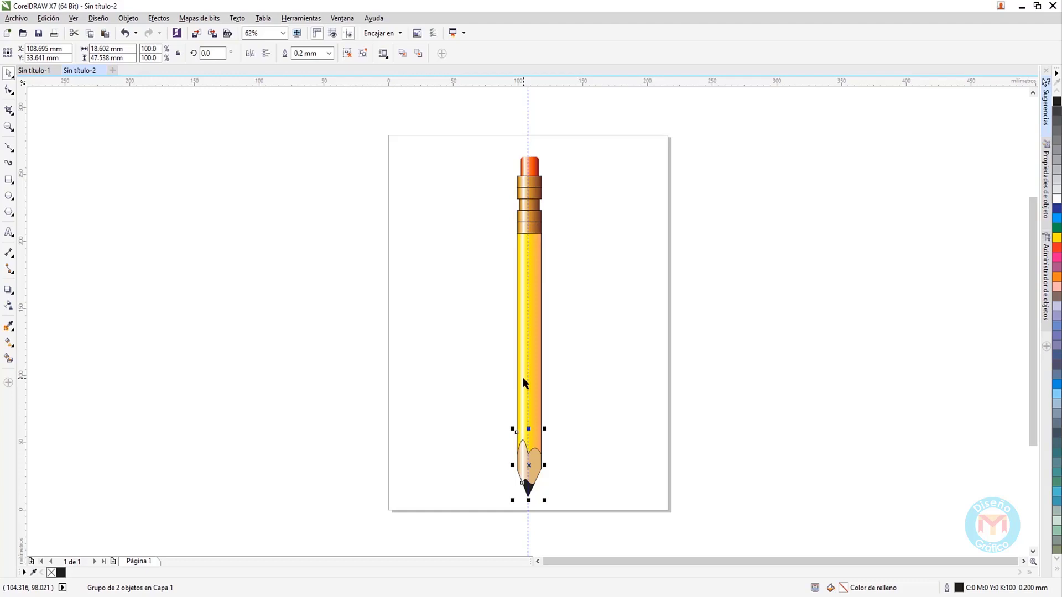
Nudge the tip group straight up along the guideline until its shoulders meet the outer lower corners of the yellow body, and deselect it
{"action": "key", "text": "Up"}
{"action": "key", "text": "Up"}
{"action": "key", "text": "Up"}
{"action": "key", "text": "Up"}
{"action": "key", "text": "Up"}
{"action": "key", "text": "Up"}
{"action": "key", "text": "Up"}
{"action": "key", "text": "Up"}
{"action": "key", "text": "Up"}
{"action": "key", "text": "Up"}
{"action": "key", "text": "Up"}
{"action": "key", "text": "Up"}
{"action": "key", "text": "Up"}
{"action": "key", "text": "Up"}
{"action": "key", "text": "Up"}
{"action": "key", "text": "Up"}
{"action": "key", "text": "Up"}
{"action": "key", "text": "Up"}
{"action": "key", "text": "Up"}
{"action": "key", "text": "Up"}
{"action": "key", "text": "Up"}
{"action": "key", "text": "Up"}
{"action": "key", "text": "Up"}
{"action": "key", "text": "Up"}
{"action": "key", "text": "Up"}
{"action": "key", "text": "Up"}
{"action": "key", "text": "Up"}
{"action": "key", "text": "Up"}
{"action": "key", "text": "Up"}
{"action": "key", "text": "Up"}
{"action": "key", "text": "Up"}
{"action": "key", "text": "Up"}
{"action": "key", "text": "Up"}
{"action": "key", "text": "Up"}
{"action": "key", "text": "Up"}
{"action": "key", "text": "Up"}
{"action": "key", "text": "Up"}
{"action": "key", "text": "Up"}
{"action": "key", "text": "Up"}
{"action": "key", "text": "Up"}
{"action": "key", "text": "Up"}
{"action": "key", "text": "Up"}
{"action": "key", "text": "Up"}
{"action": "key", "text": "Up"}
{"action": "key", "text": "Up"}
{"action": "key", "text": "Up"}
{"action": "key", "text": "Up"}
{"action": "key", "text": "Up"}
{"action": "key", "text": "Up"}
{"action": "key", "text": "Up"}
{"action": "key", "text": "Up"}
{"action": "key", "text": "Up"}
{"action": "key", "text": "Up"}
{"action": "key", "text": "Up"}
{"action": "key", "text": "Up"}
{"action": "key", "text": "Escape"}
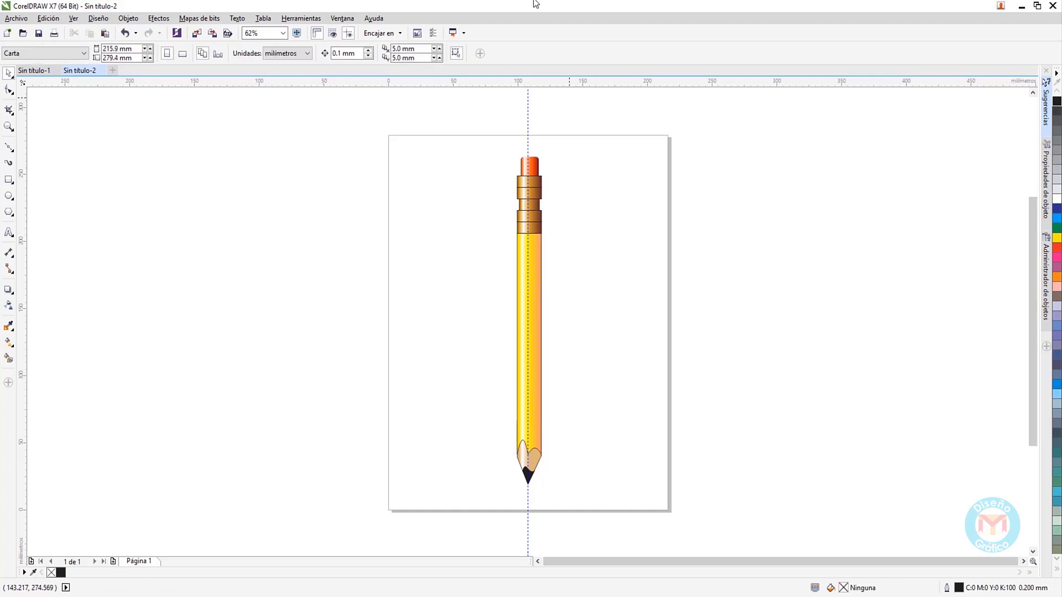